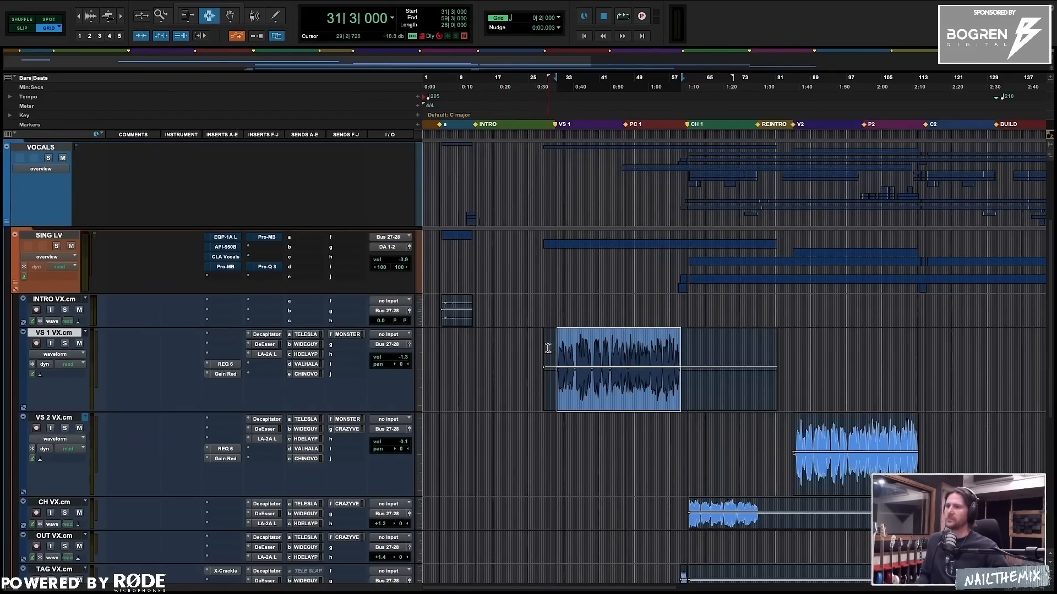
Bypass Gain Reduction, Decapitator, DeEsser and LA-2A and mute the sends on VS 1 VX, leaving only REQ 6 active.
left_click(558, 348)
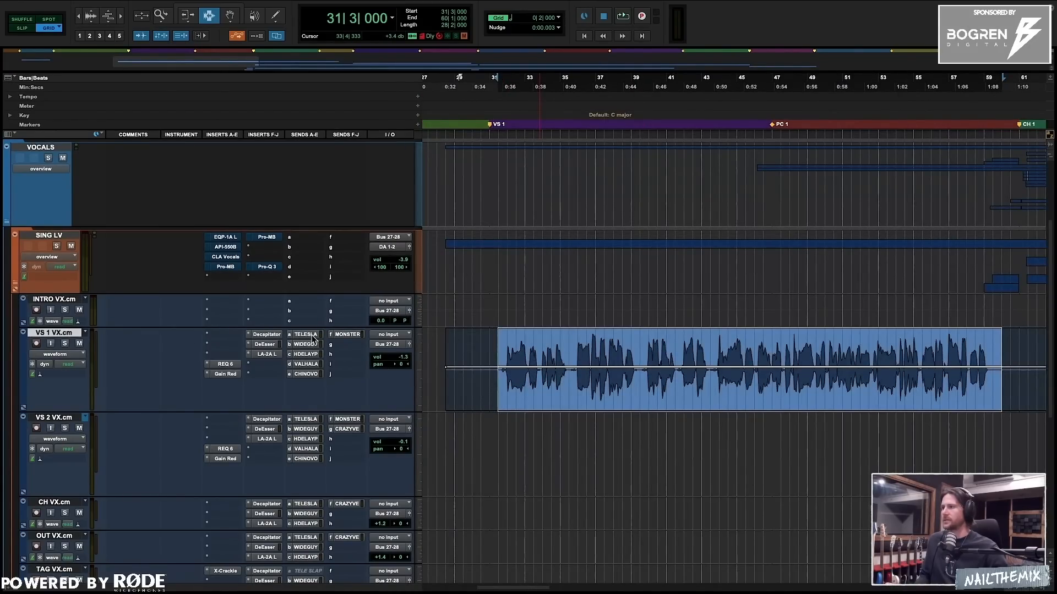
left_click_drag(312, 336, 231, 373)
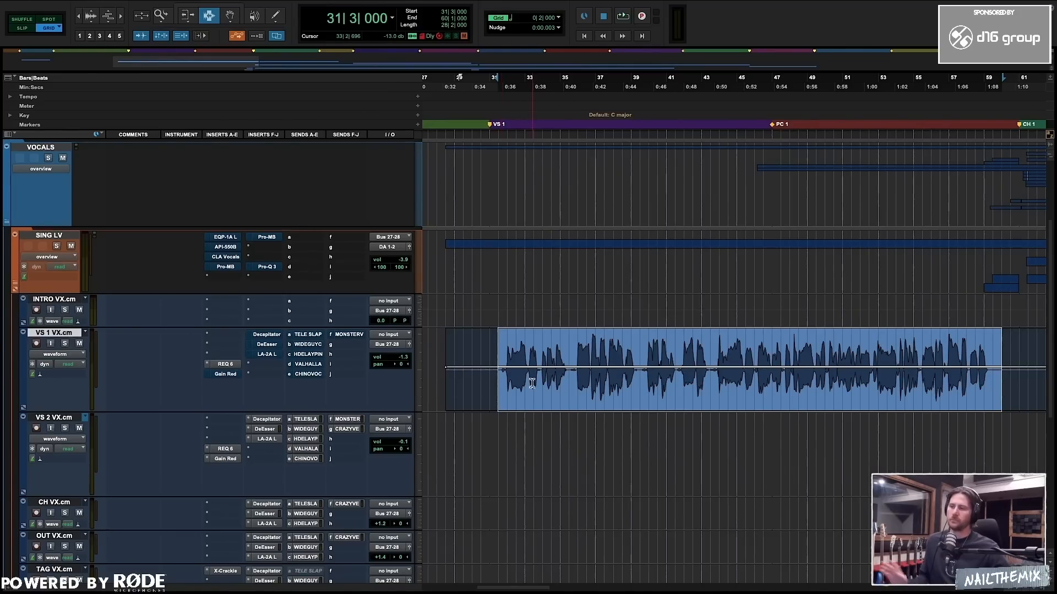
Open REQ 6 on VS 1 VX and set the low-cut band's frequency to about 81 Hz.
key("ctrl+bracketright")
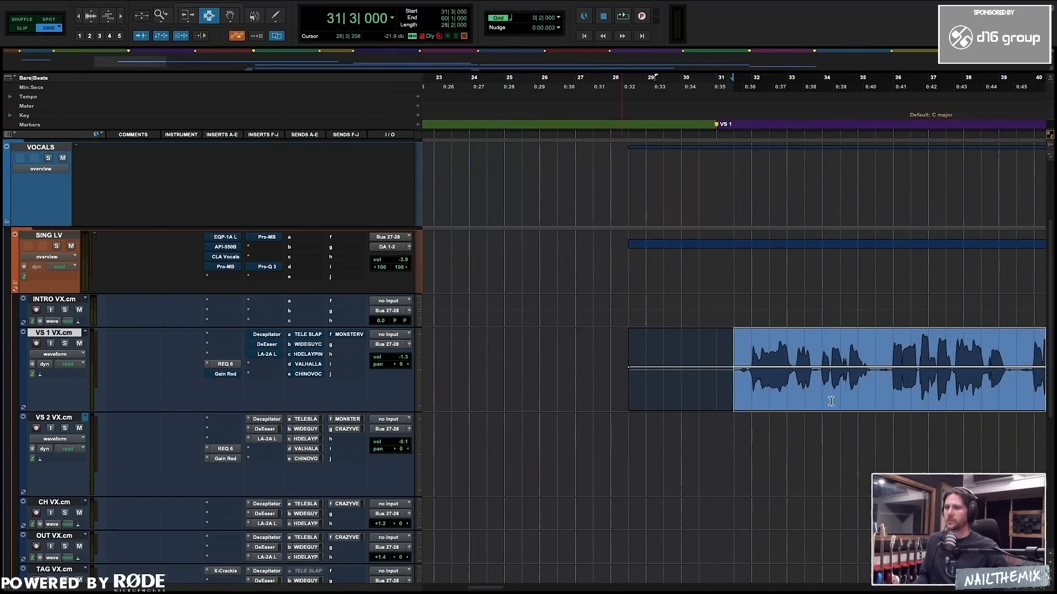
scroll(490, 374, "right", 5)
left_click(225, 364)
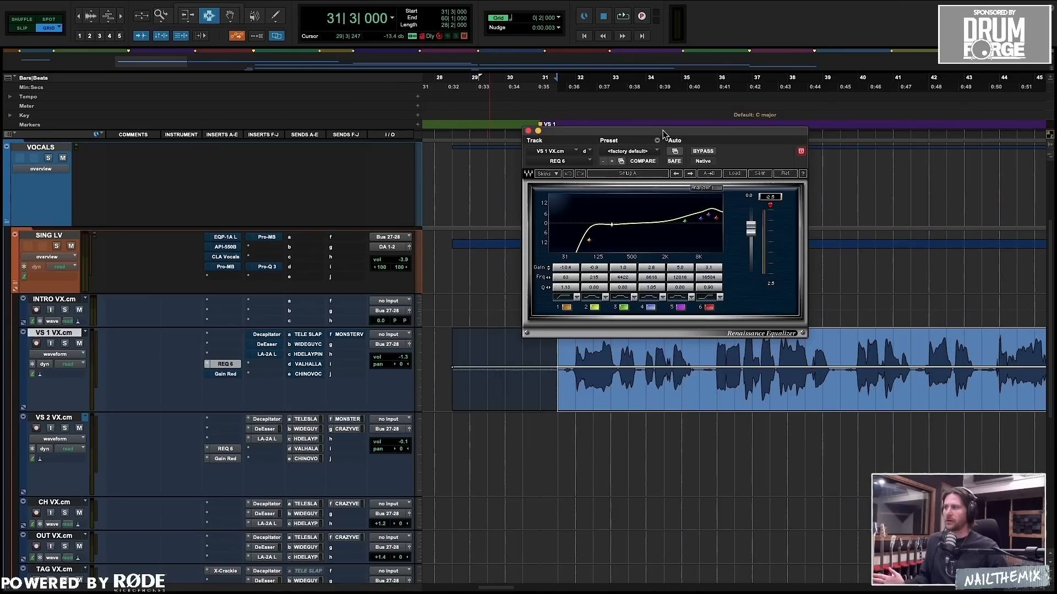
left_click_drag(663, 133, 581, 129)
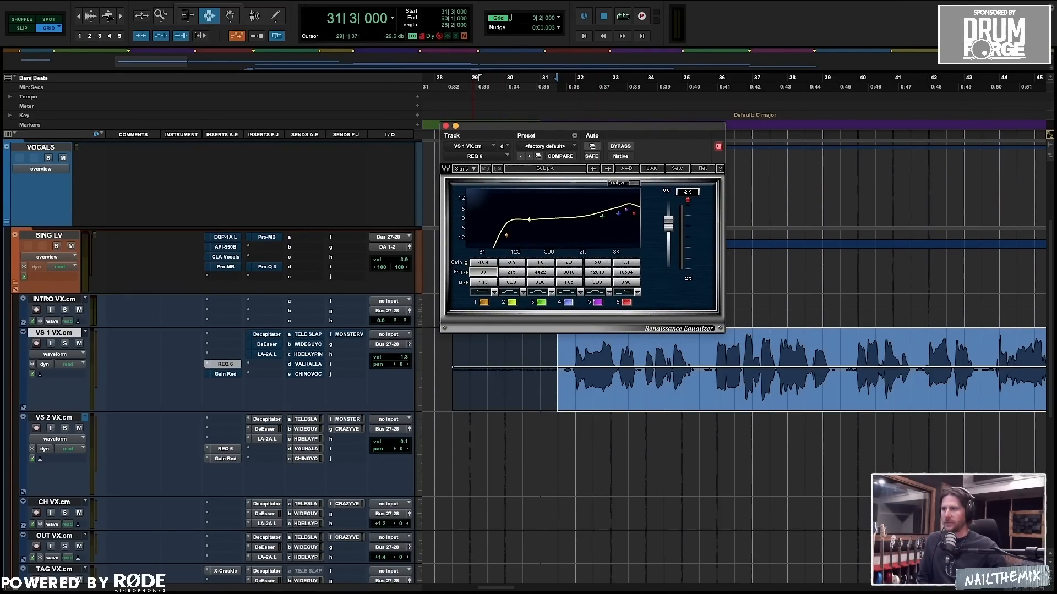
left_click_drag(505, 235, 511, 235)
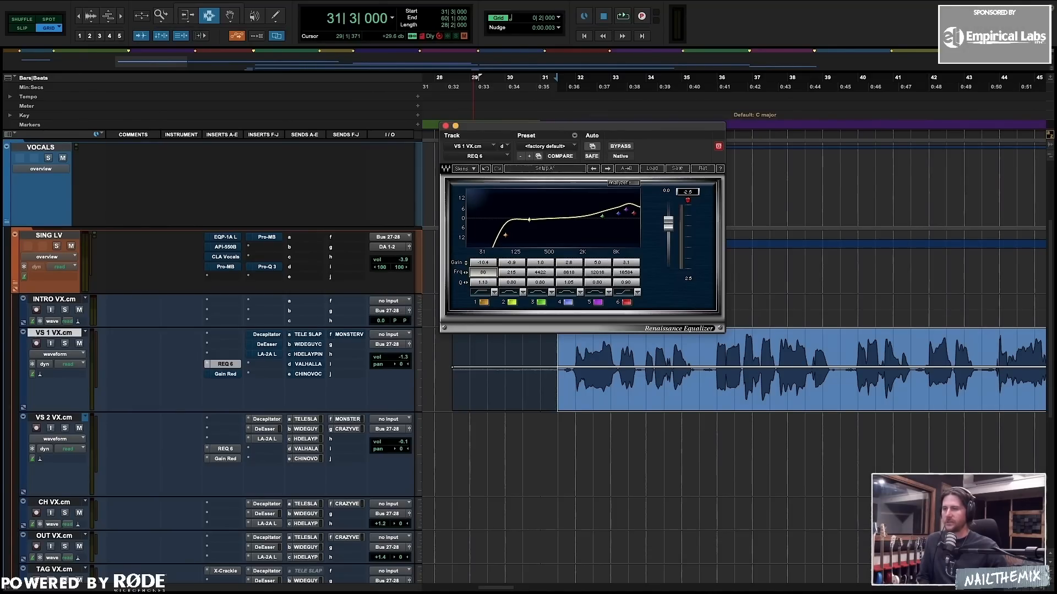
Solo VS 1 VX and play verse 1, comparing the vocal with REQ 6 bypassed and engaged before stopping playback.
left_click(65, 344)
key("space")
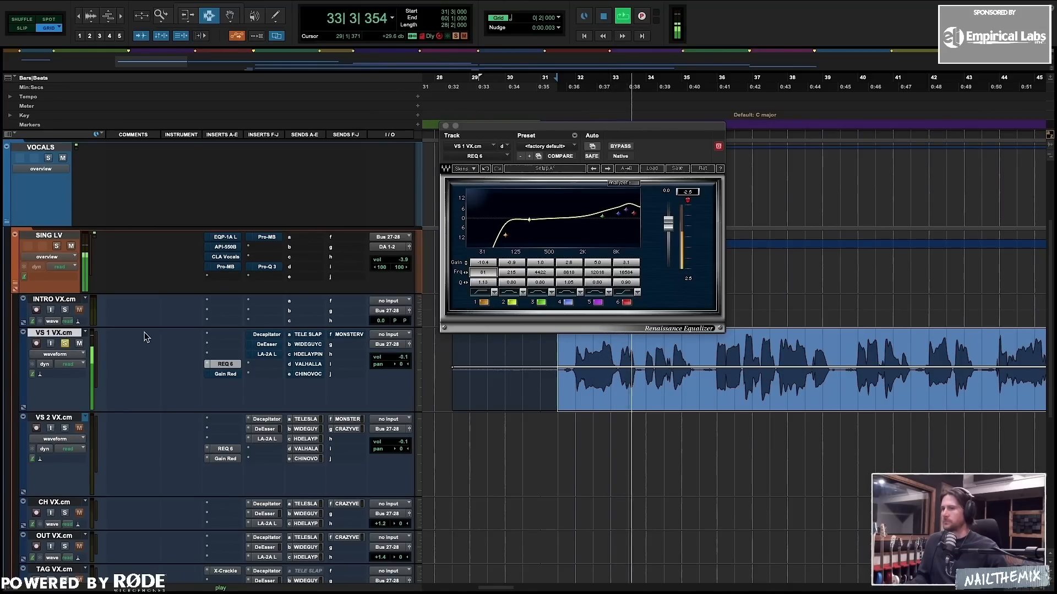
key("r")
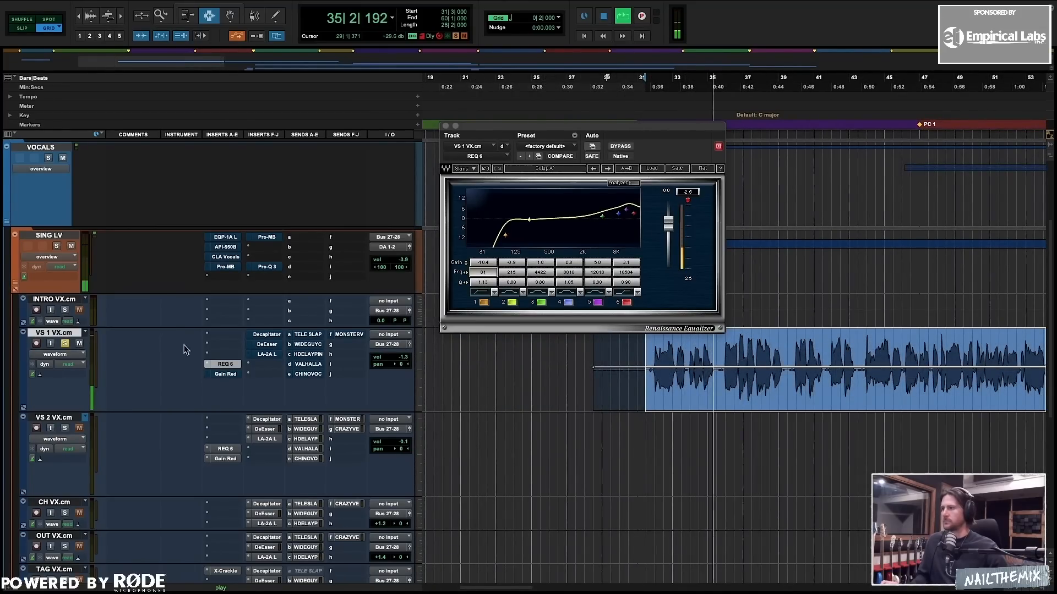
left_click(227, 365, "super")
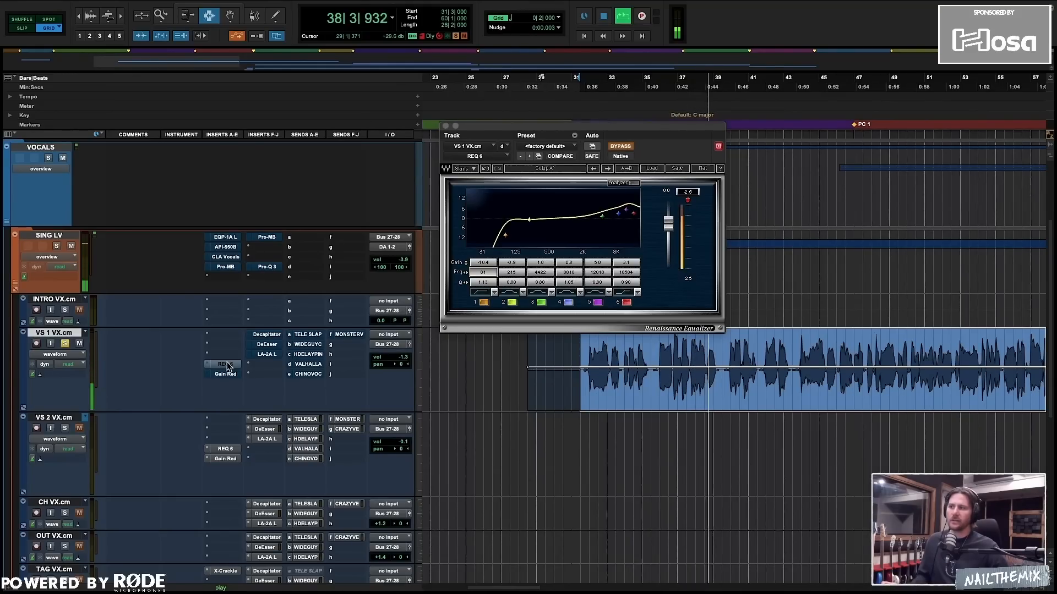
left_click(227, 364, "super")
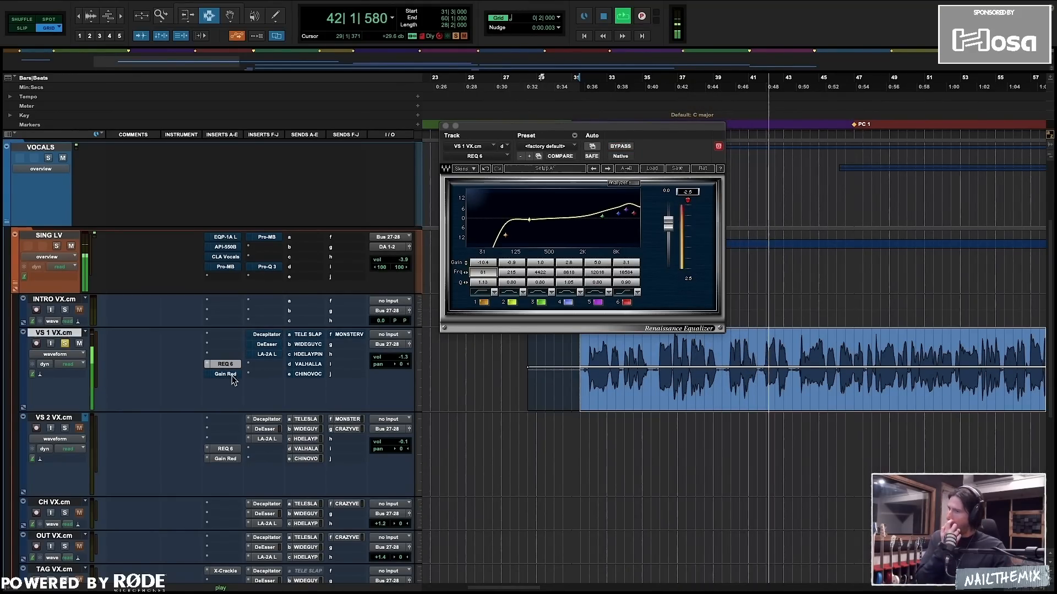
key("r")
key("r")
key("space")
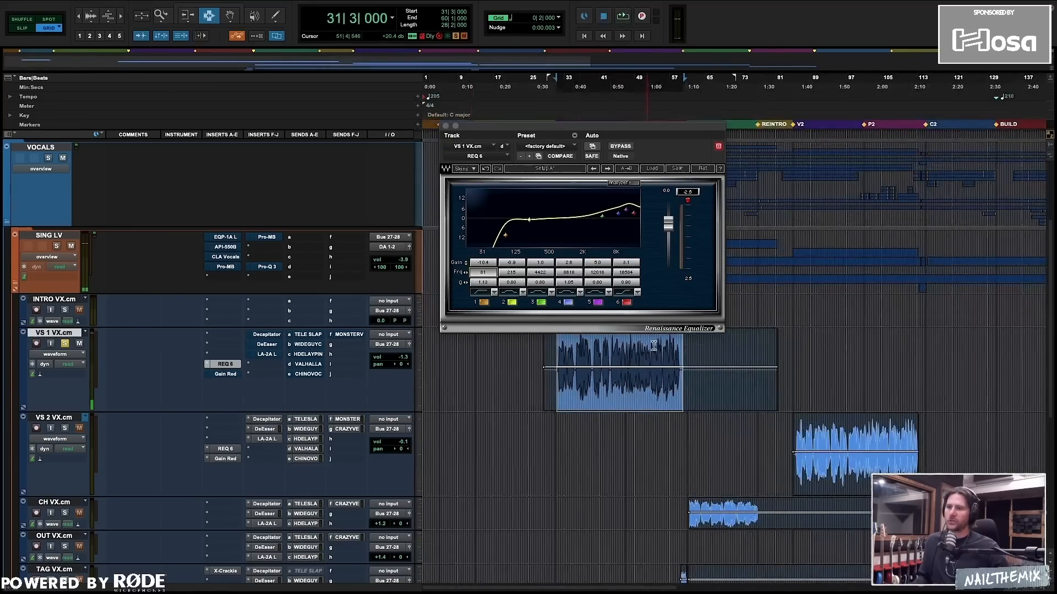
Select the verse 1 vocal on VS 1 VX from 31|3|000 to 60|3|000 and close the REQ 6 window.
scroll(719, 363, "down", 3)
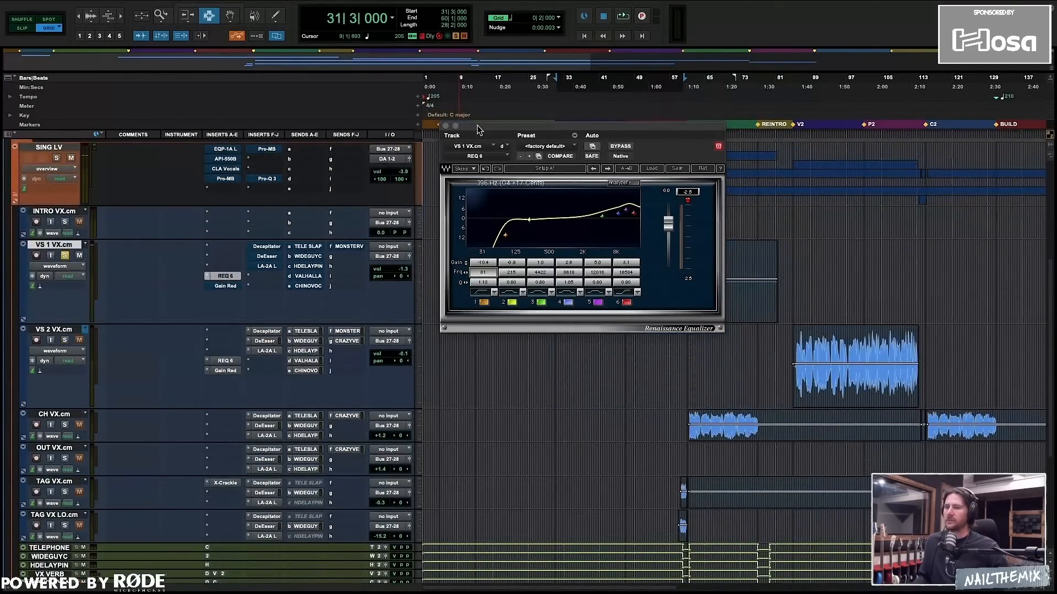
left_click_drag(477, 129, 511, 395)
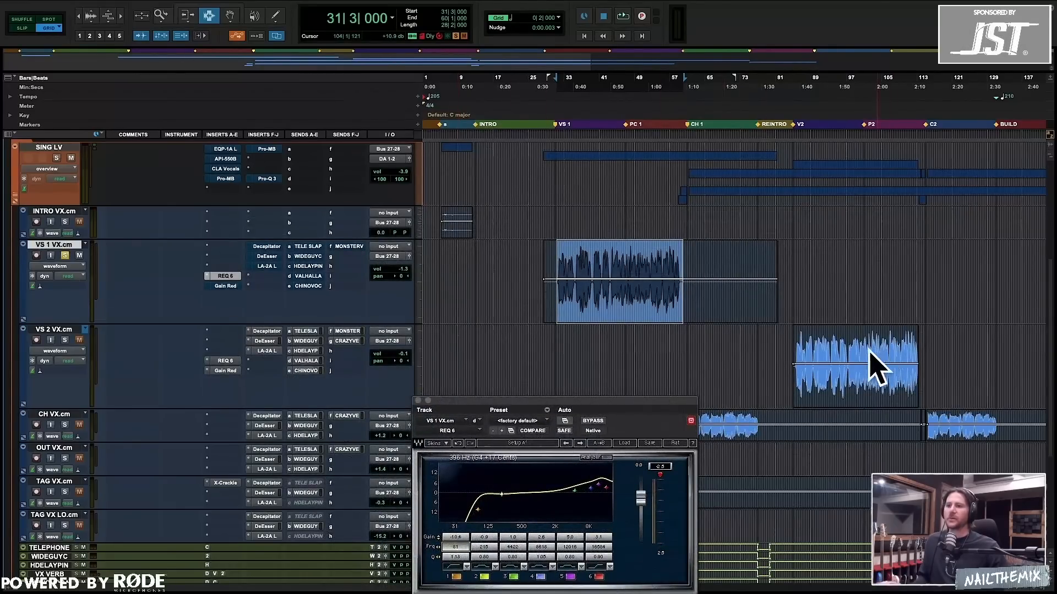
left_click_drag(798, 342, 945, 355)
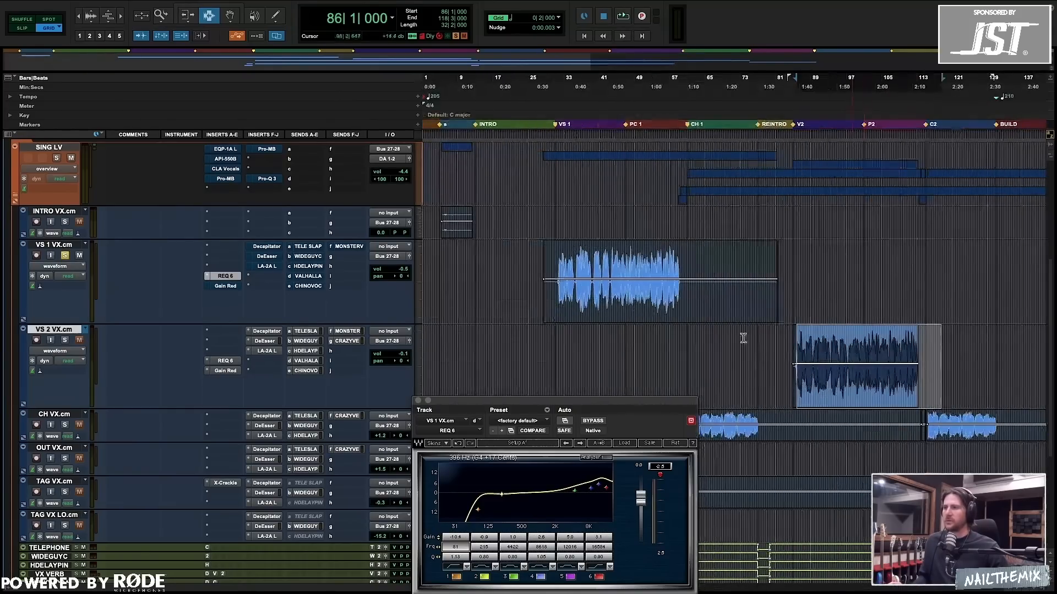
left_click_drag(558, 258, 685, 265)
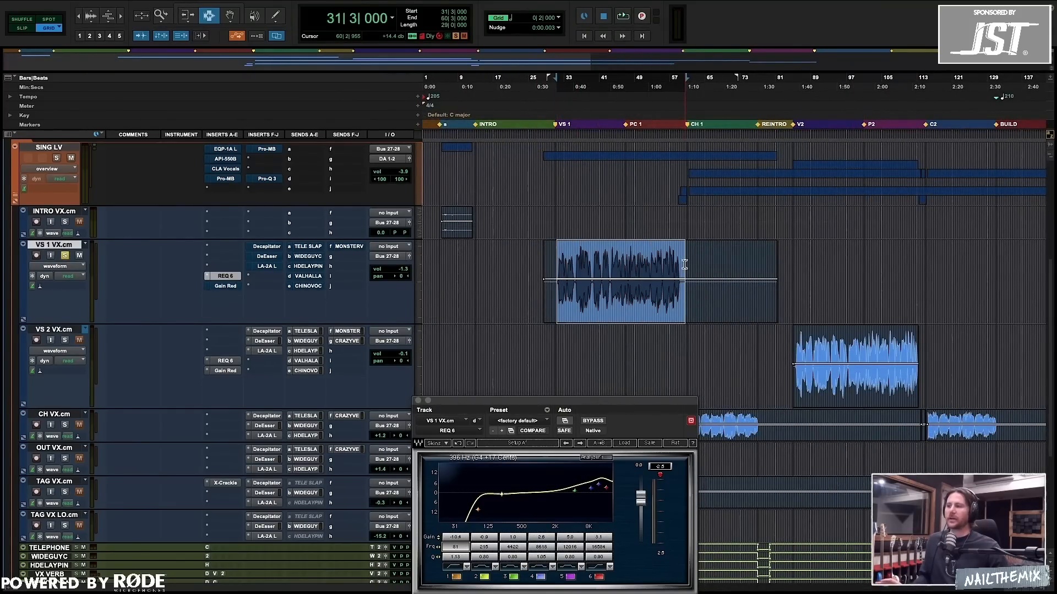
left_click(418, 401)
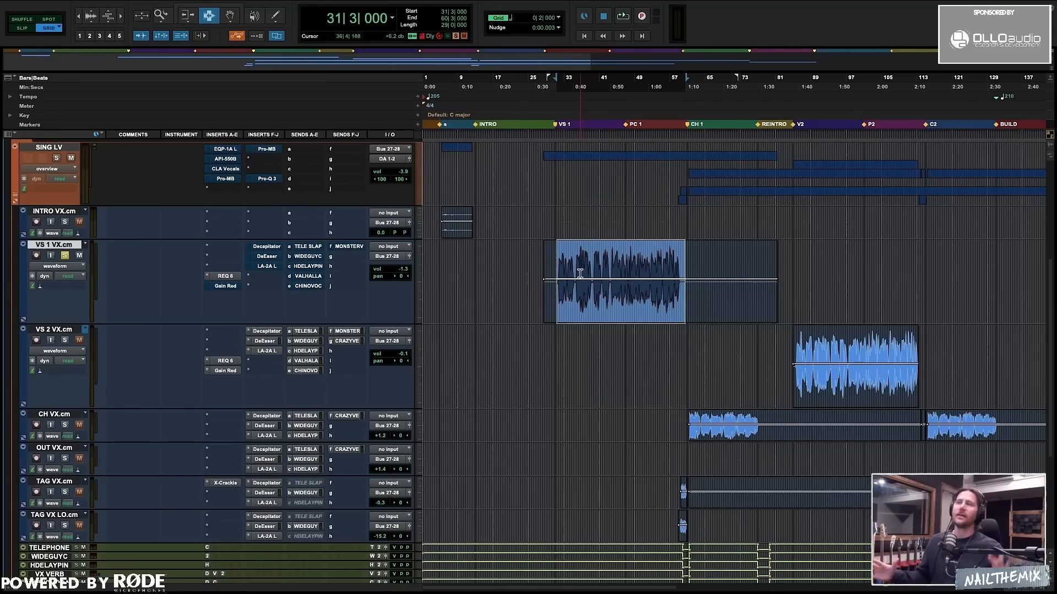
Open Gain Reduction on VS 1 VX, place its window clear of the verse 1 clip and take it out of bypass.
left_click(225, 285)
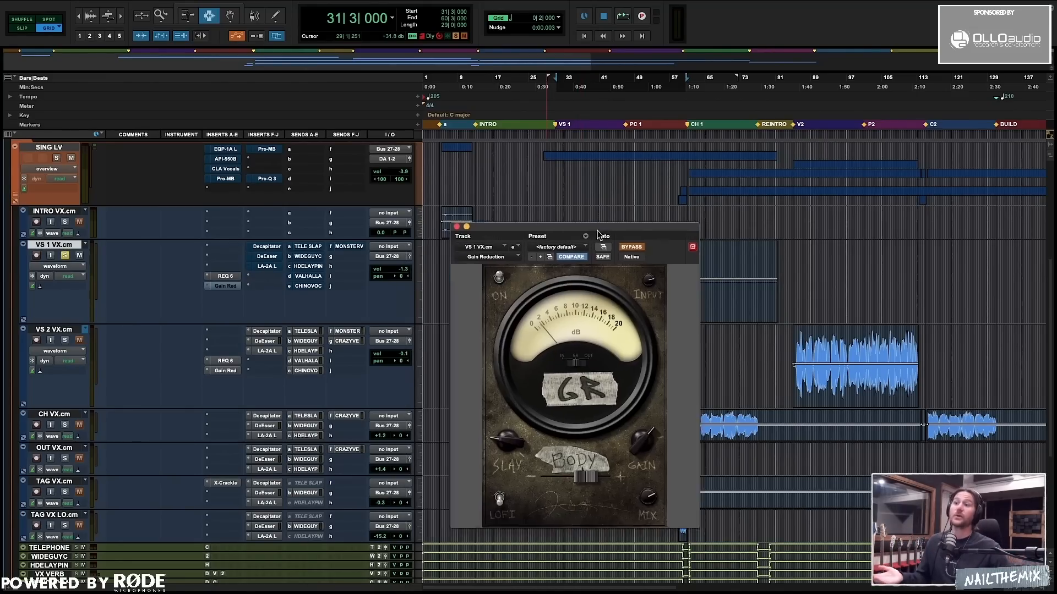
left_click_drag(550, 230, 859, 139)
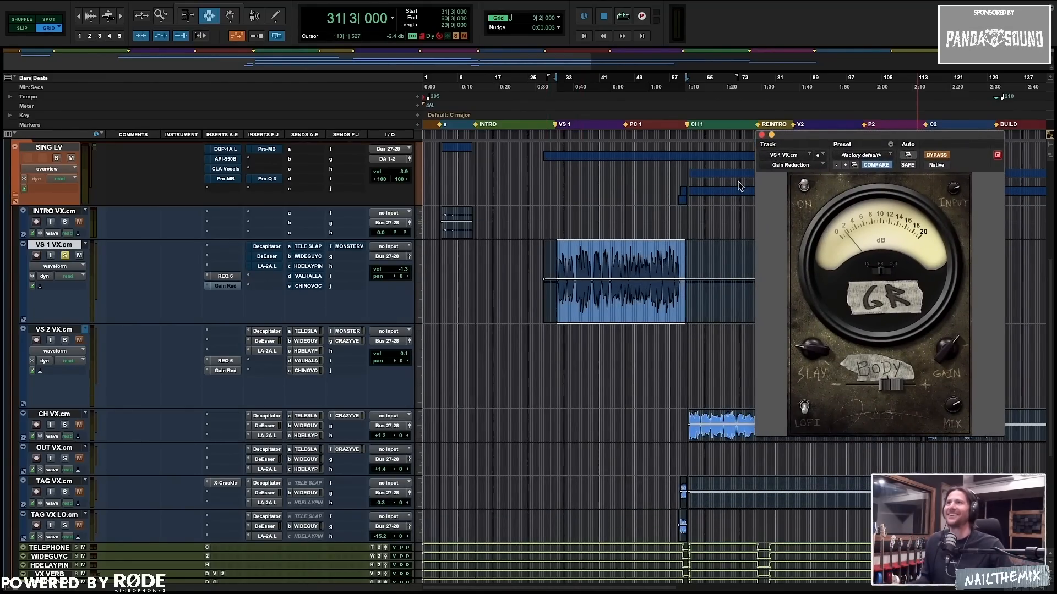
left_click(230, 286, "super")
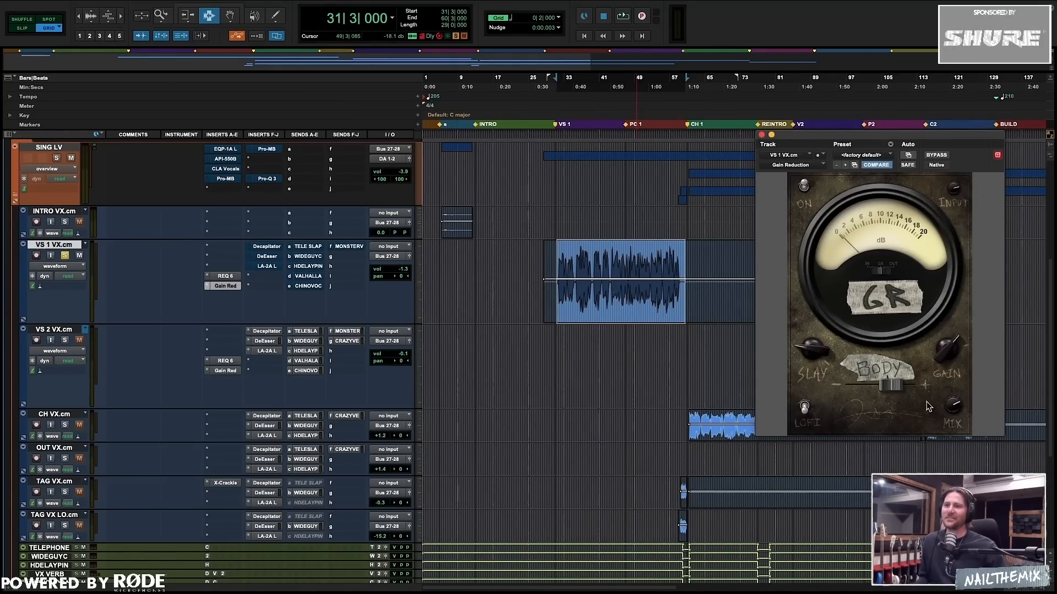
Play the verse 1 vocal and compare it with Gain Reduction bypassed and engaged.
key("space")
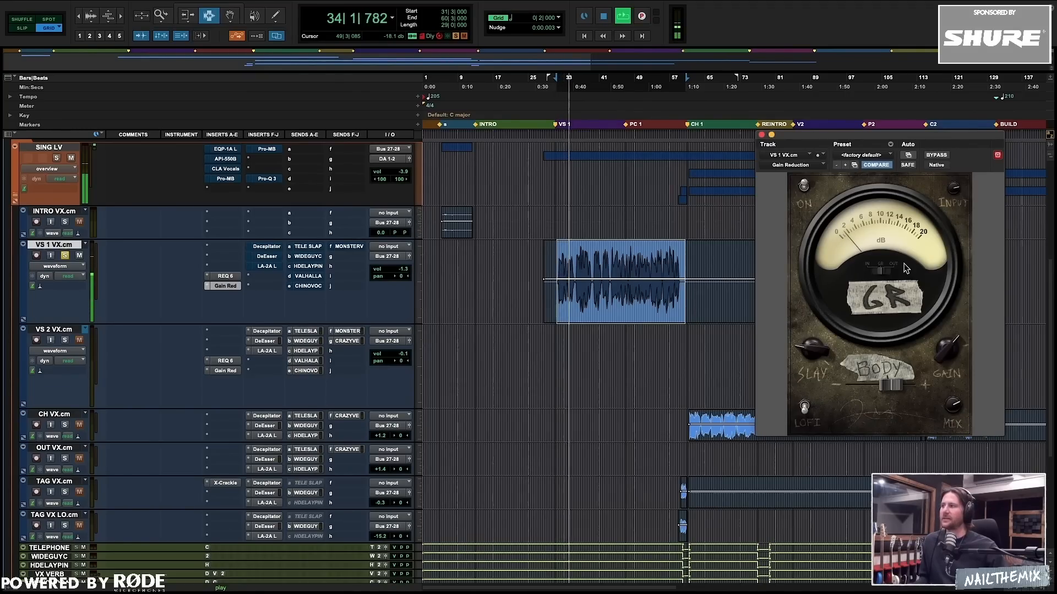
left_click(937, 155)
left_click(937, 155)
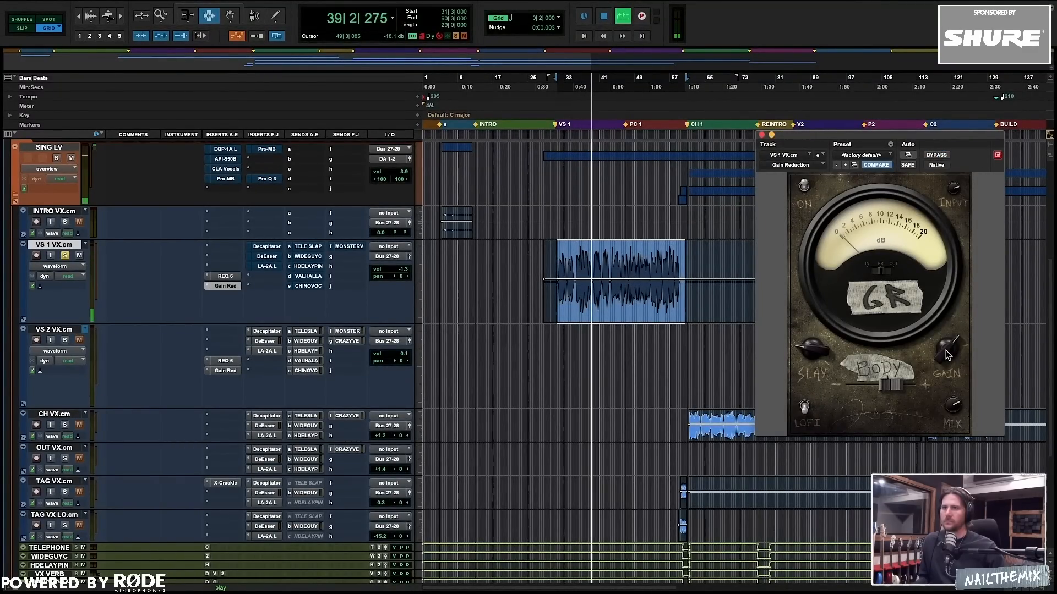
left_click(937, 155)
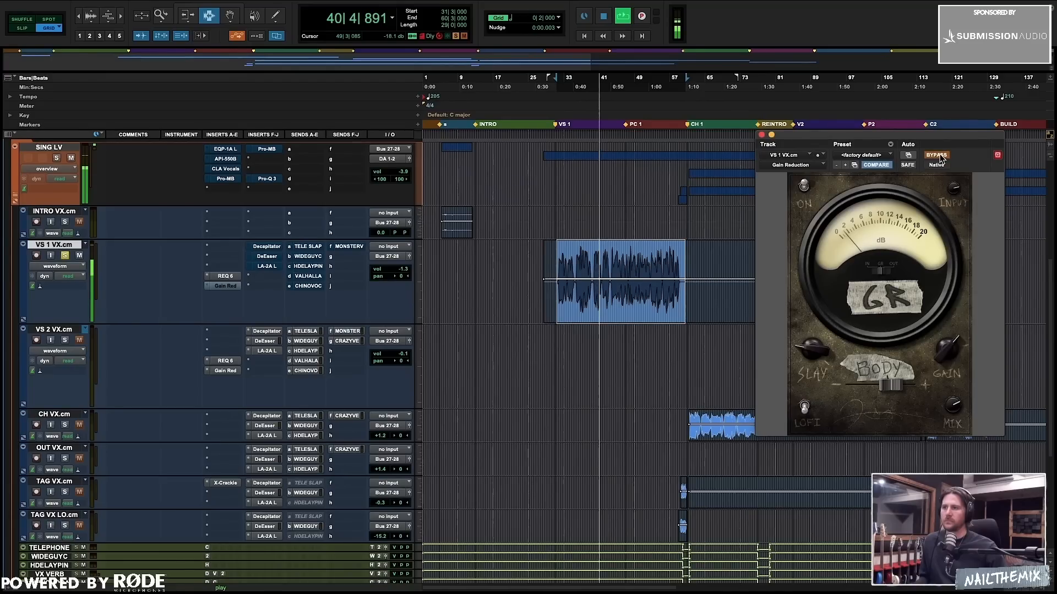
left_click(937, 156)
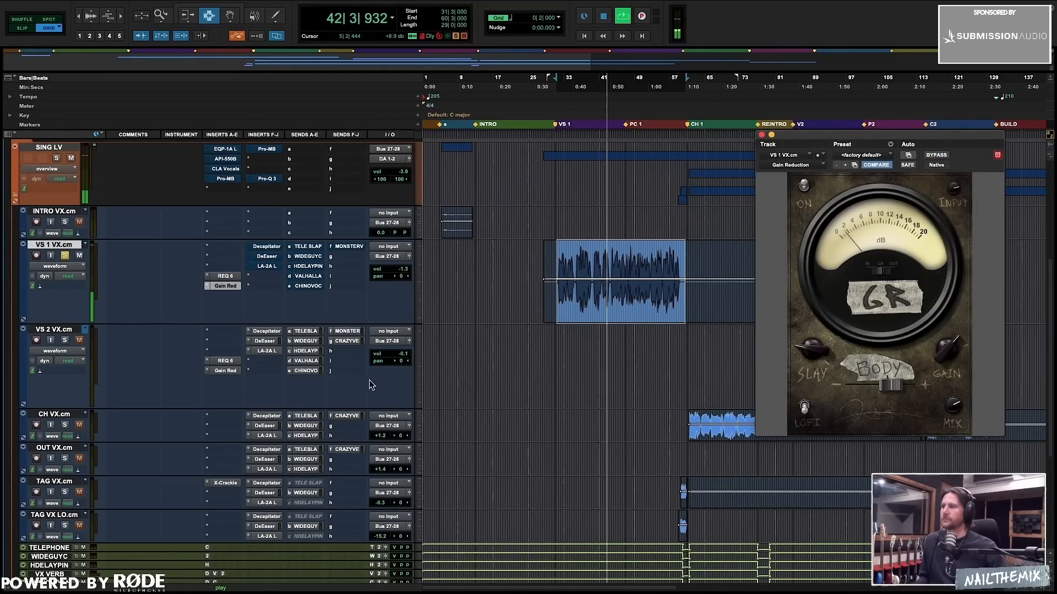
Open Decapitator on VS 1 VX, stop playback, and take the plug-in out of bypass with its controls fully in view.
left_click(266, 246)
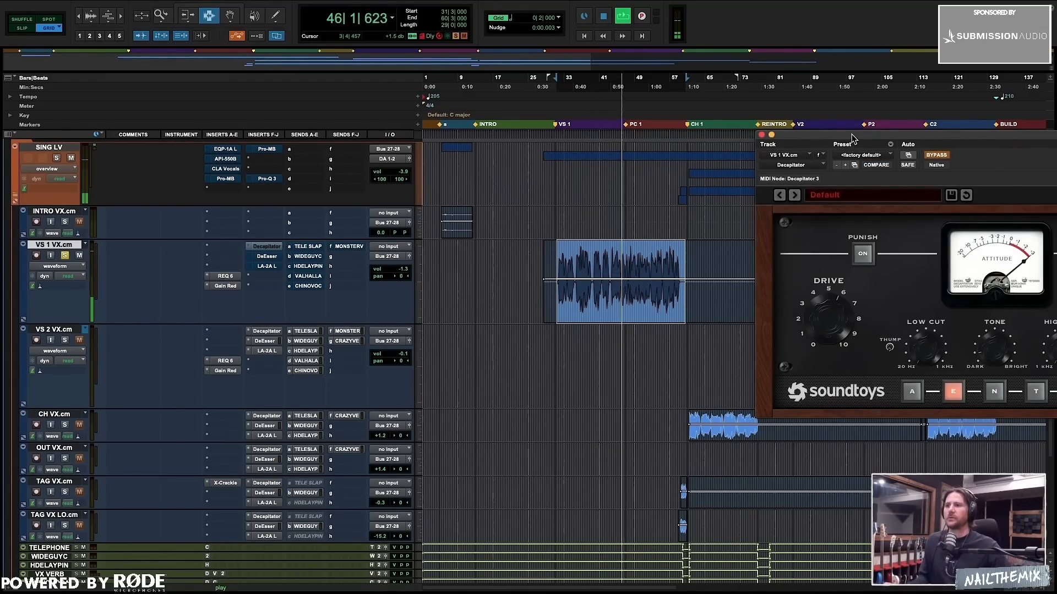
left_click_drag(847, 146, 802, 202)
key("space")
scroll(564, 270, "right", 2)
key("t")
key("t")
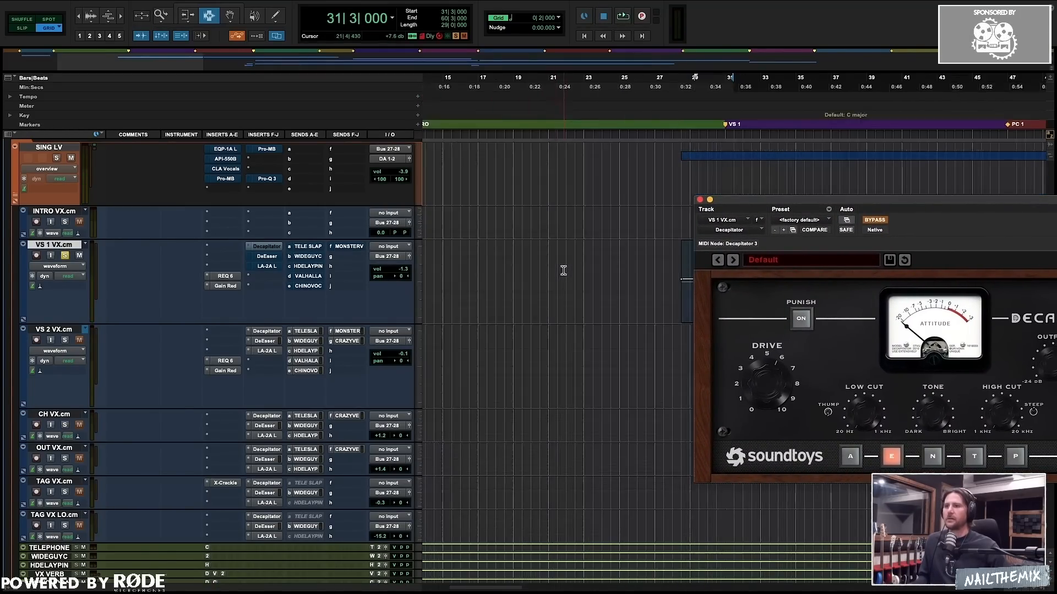
scroll(563, 270, "right", 8)
scroll(564, 270, "left", 2)
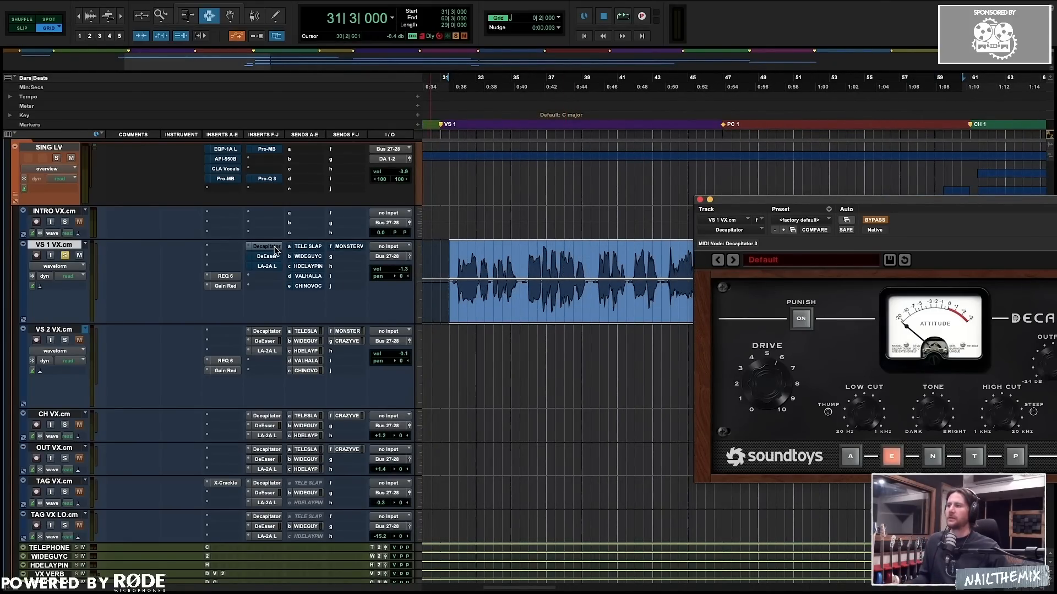
left_click_drag(848, 208, 410, 107)
Play the verse 1 vocal to hear Decapitator's saturation, keeping its window clear of the track's inserts.
key("space")
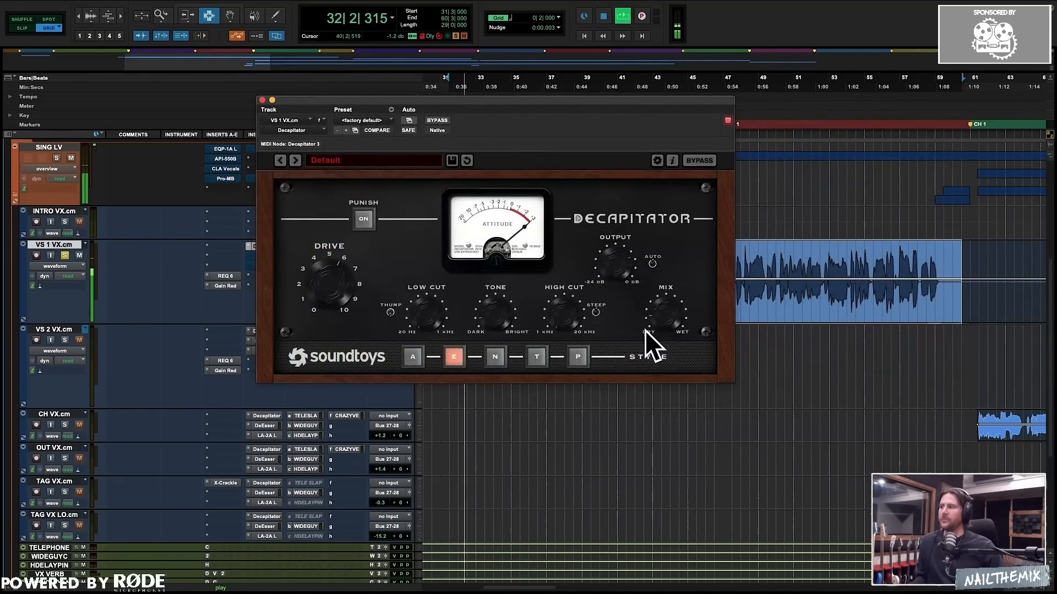
key("space")
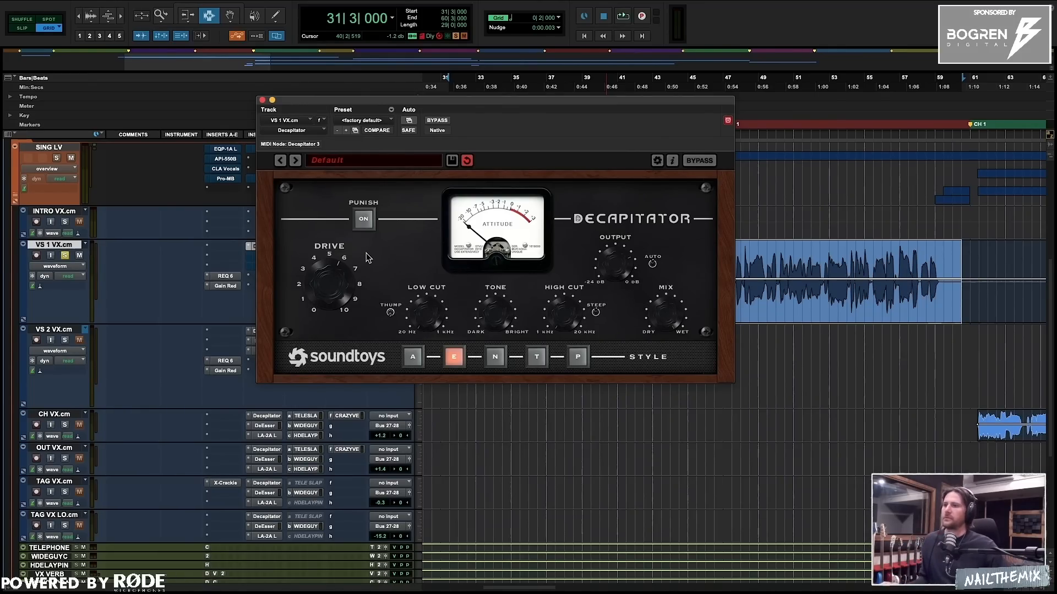
left_click_drag(554, 106, 800, 168)
key("space")
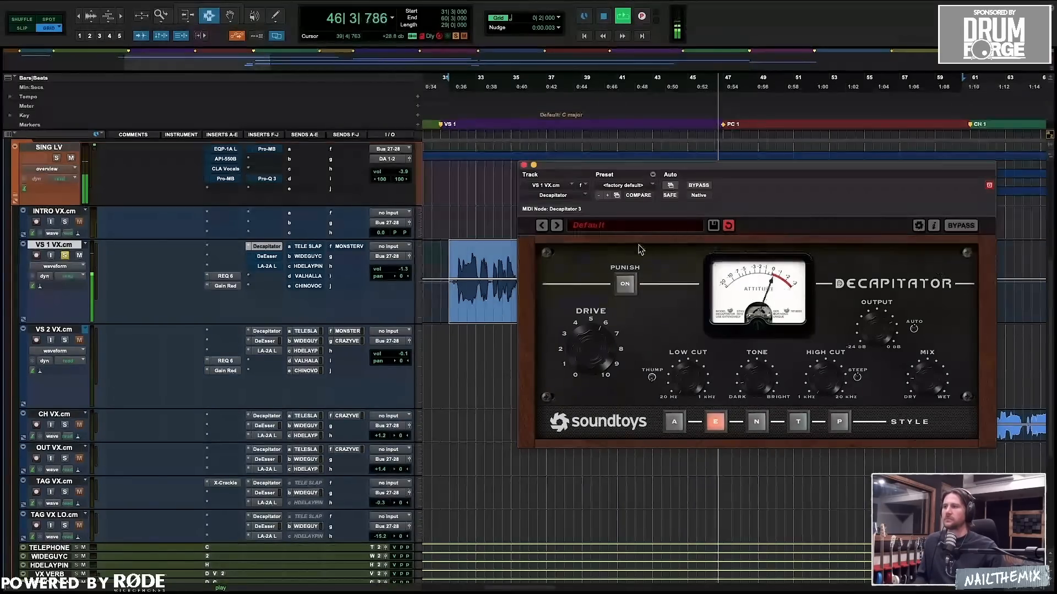
key("space")
Replay the verse 1 vocal from its start, comparing Decapitator bypassed and engaged, and stop playback.
key("space")
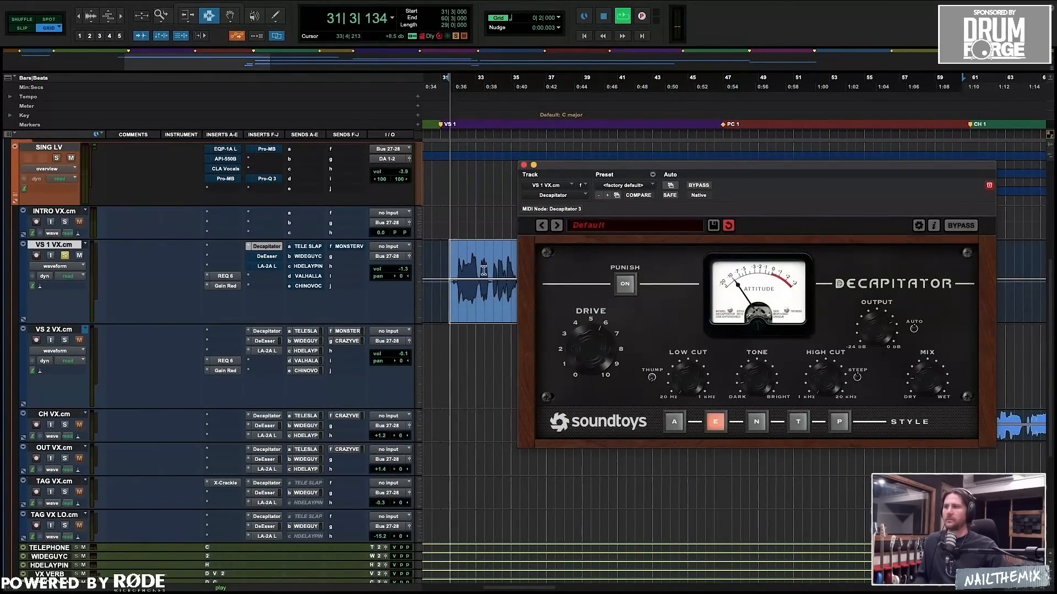
left_click(706, 185)
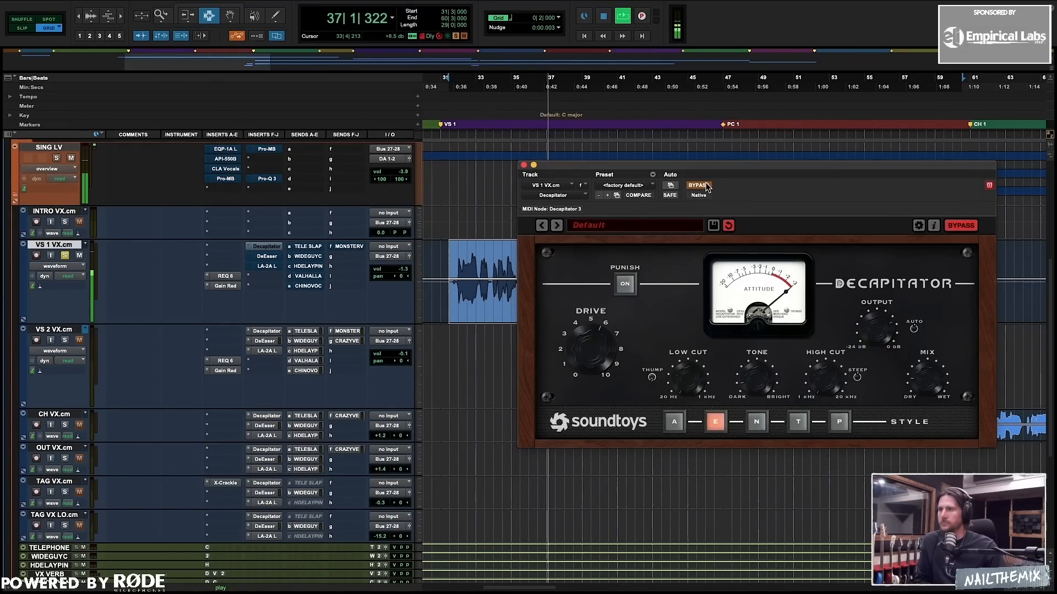
left_click(706, 185)
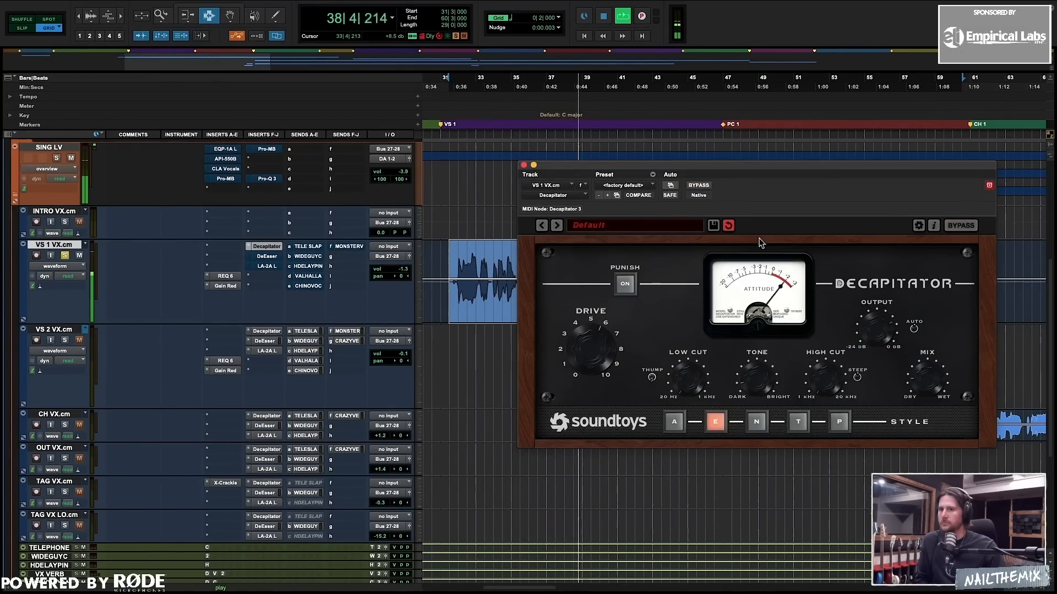
left_click(699, 185)
left_click(699, 185)
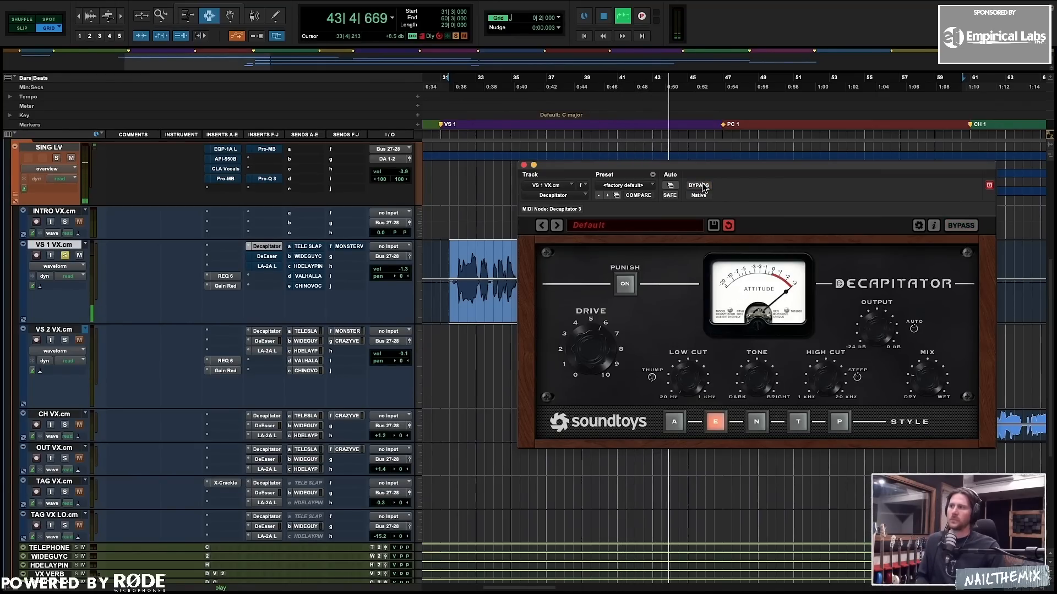
key("space")
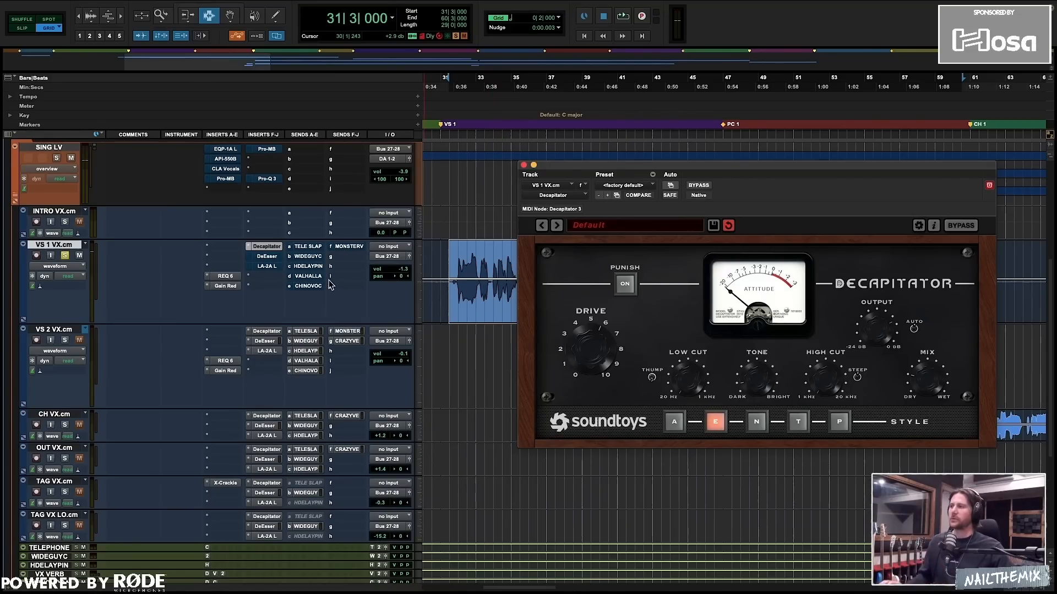
Open the DeEsser on VS 1 VX and take it out of bypass.
left_click(264, 256)
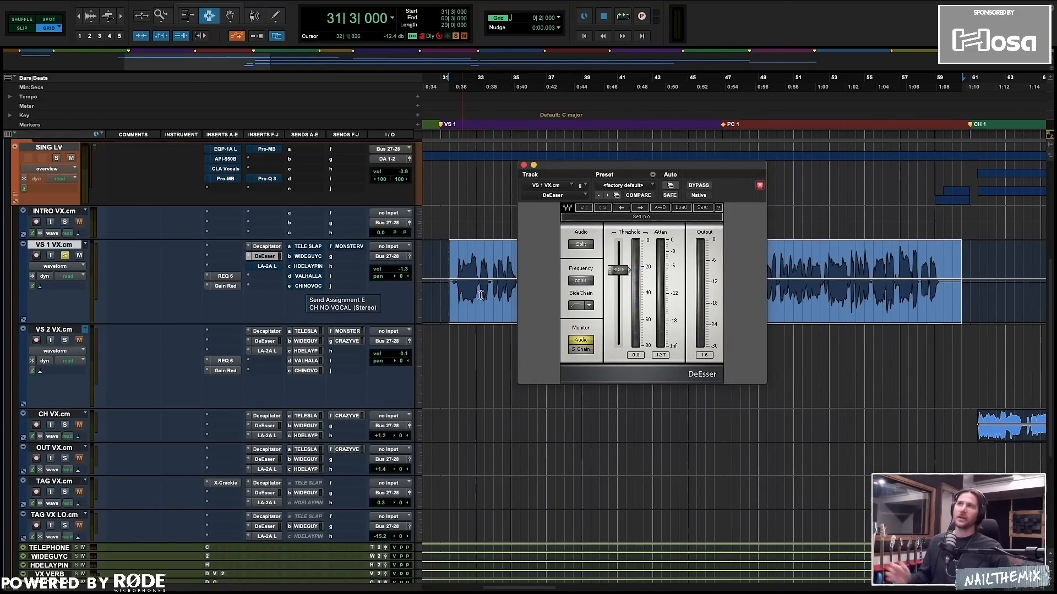
Play the verse 1 vocal with the DeEsser clear of its waveform, open the LA-2A during playback, and stop.
left_click_drag(625, 173, 645, 328)
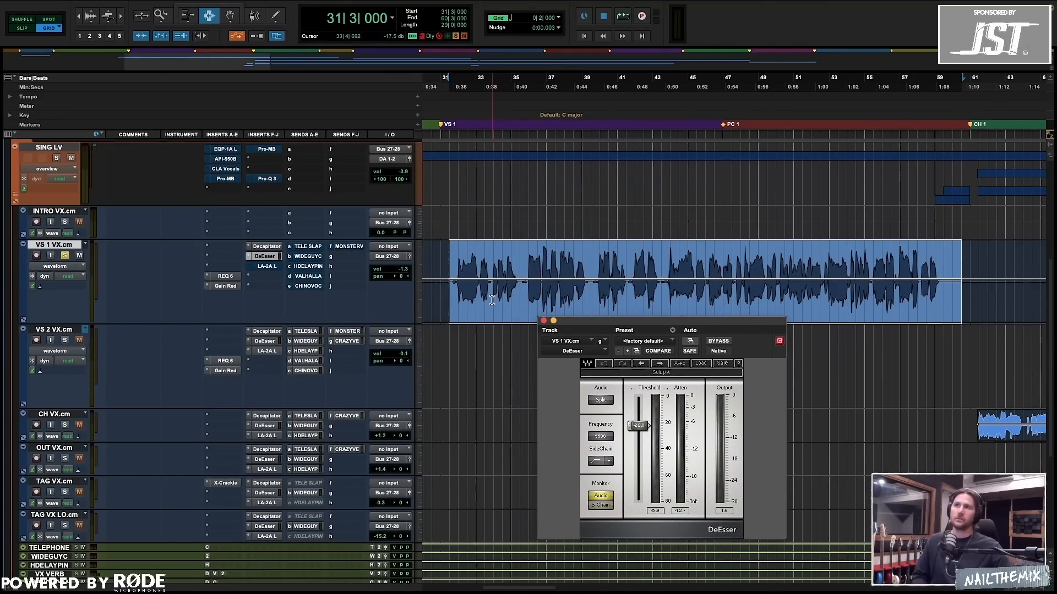
key("space")
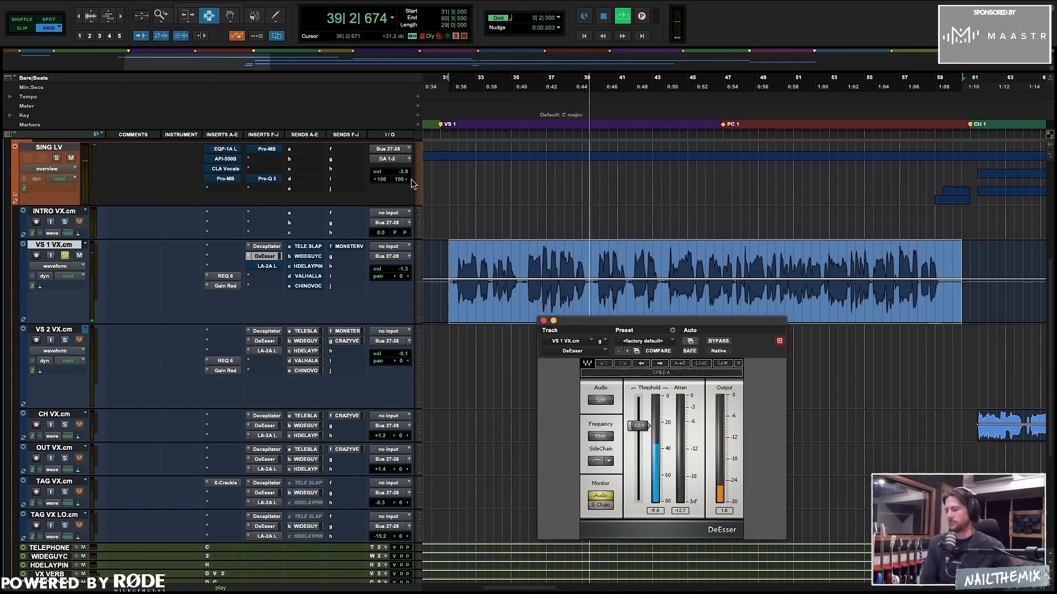
left_click(265, 267)
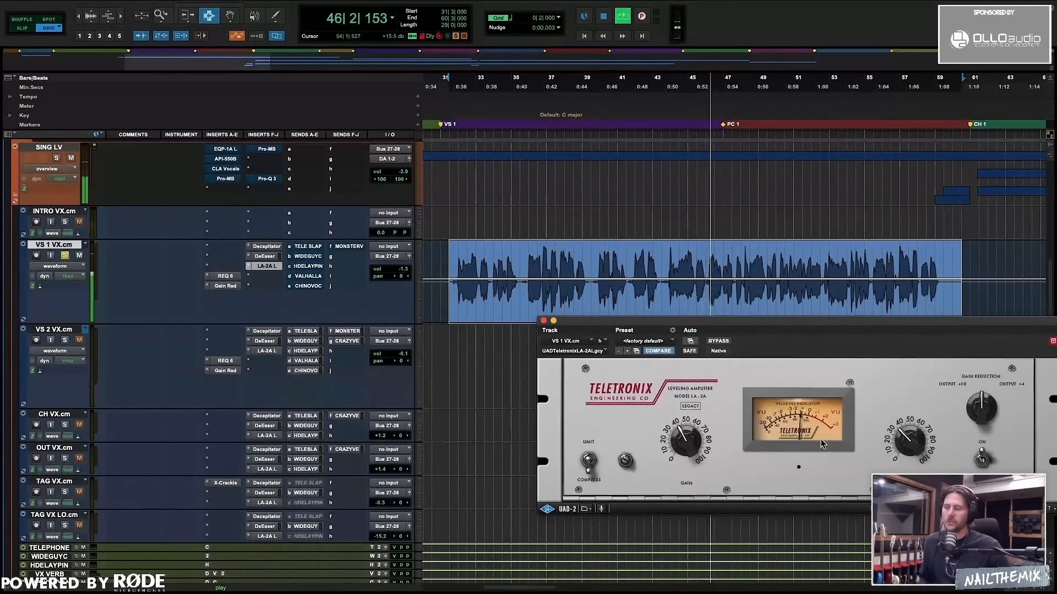
key("space")
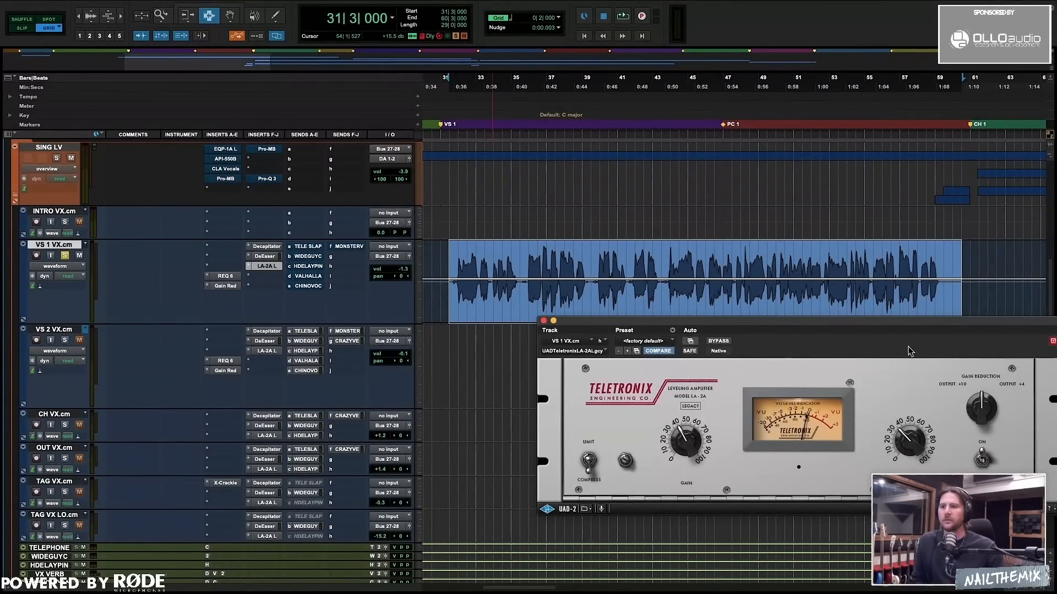
Keep the LA-2A window clear of the track's inserts, close it, and move the edit selection up to the SING LV folder.
left_click_drag(878, 326, 800, 327)
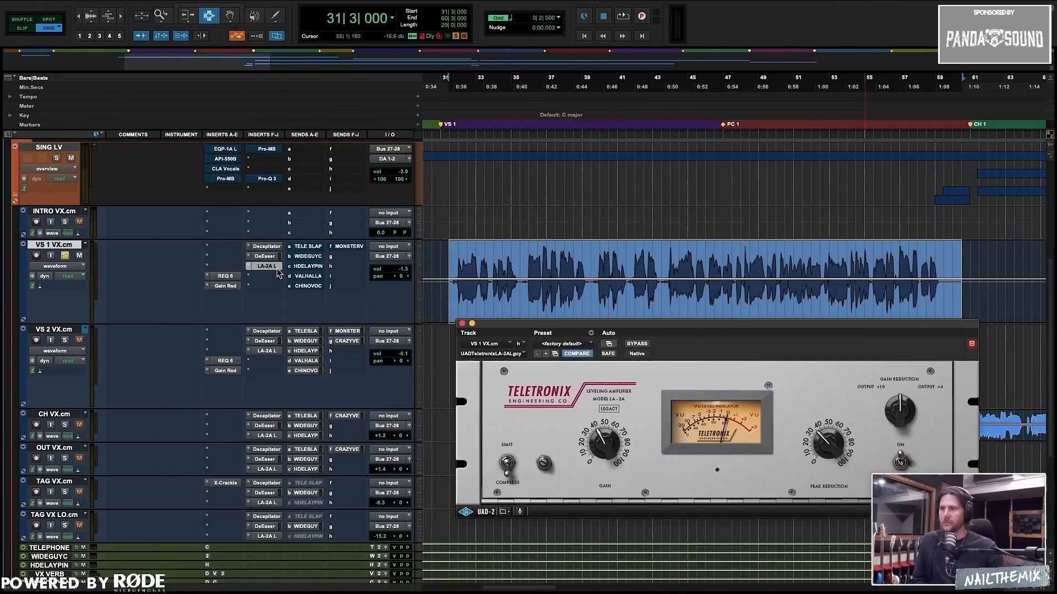
left_click_drag(625, 326, 592, 328)
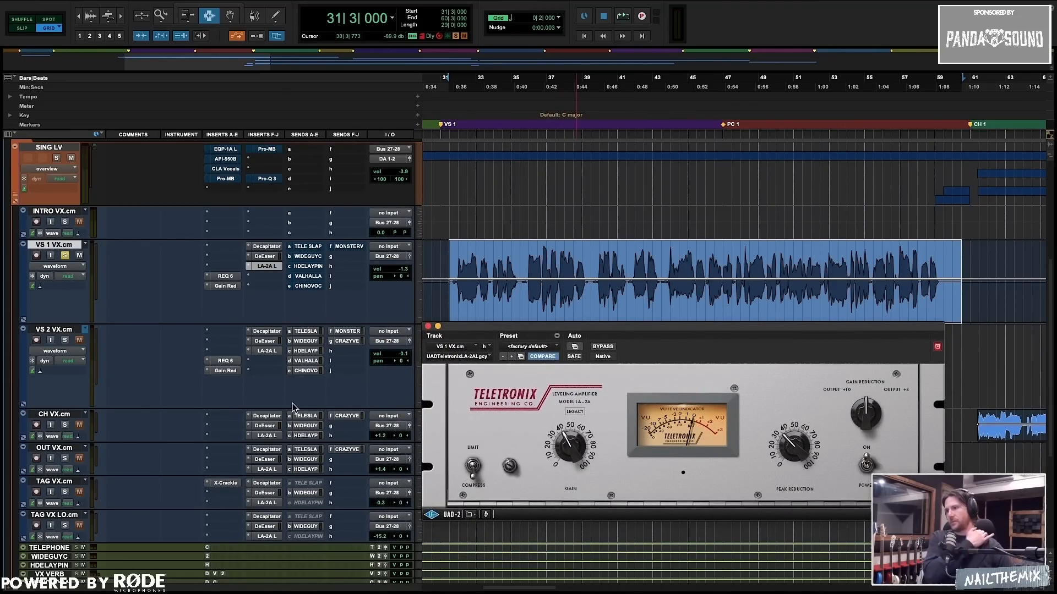
left_click(428, 326)
scroll(611, 240, "down", 2)
scroll(611, 236, "up", 4)
key("p")
key("p")
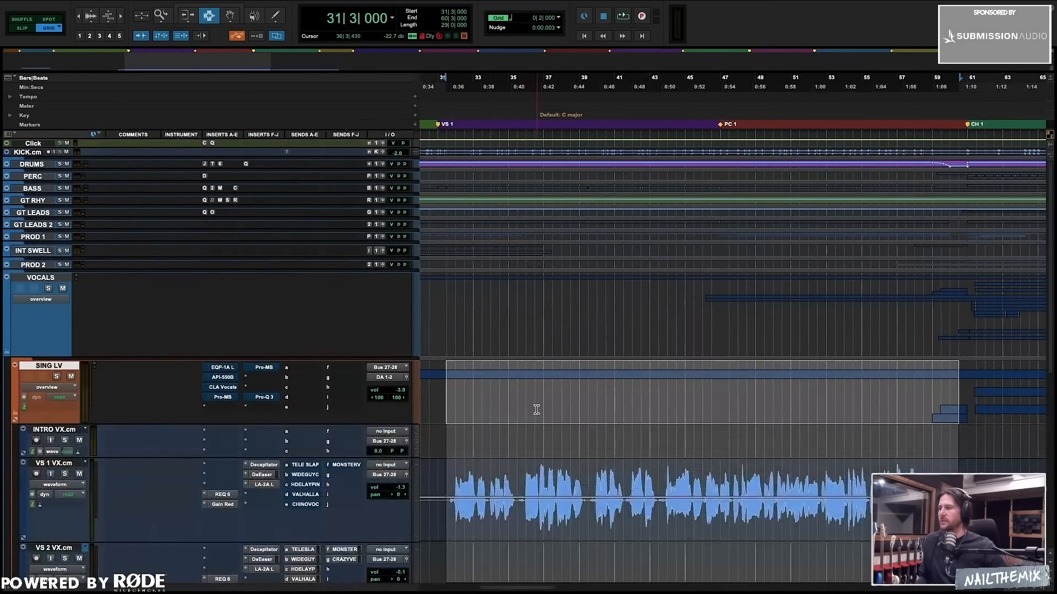
Select the effects returns from TELEPHONESLAP through CHINO VOCAL and increase their track height so their full names and sends show.
scroll(537, 410, "down", 5)
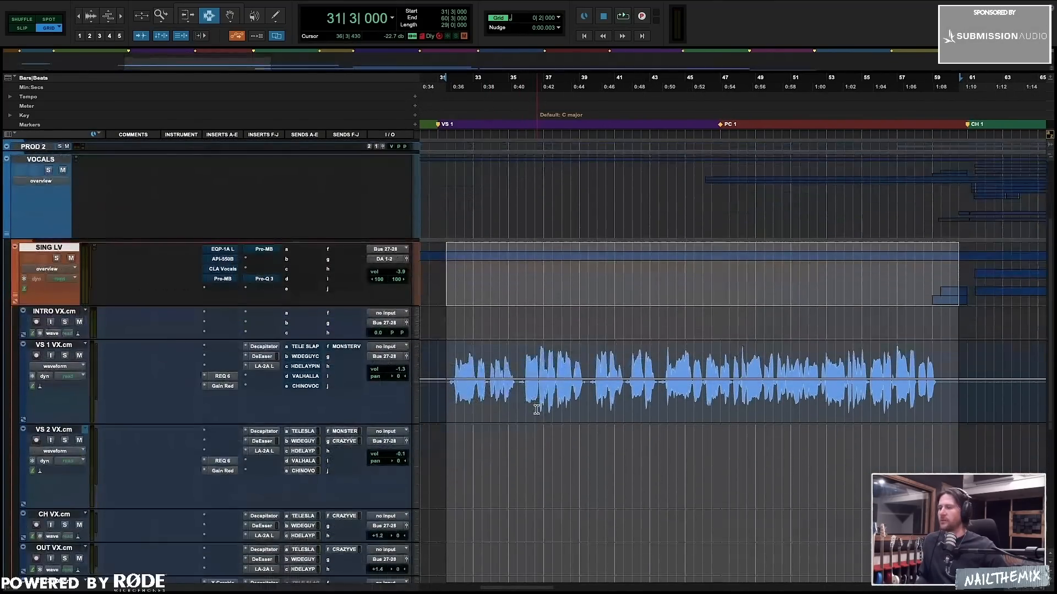
scroll(536, 410, "down", 4)
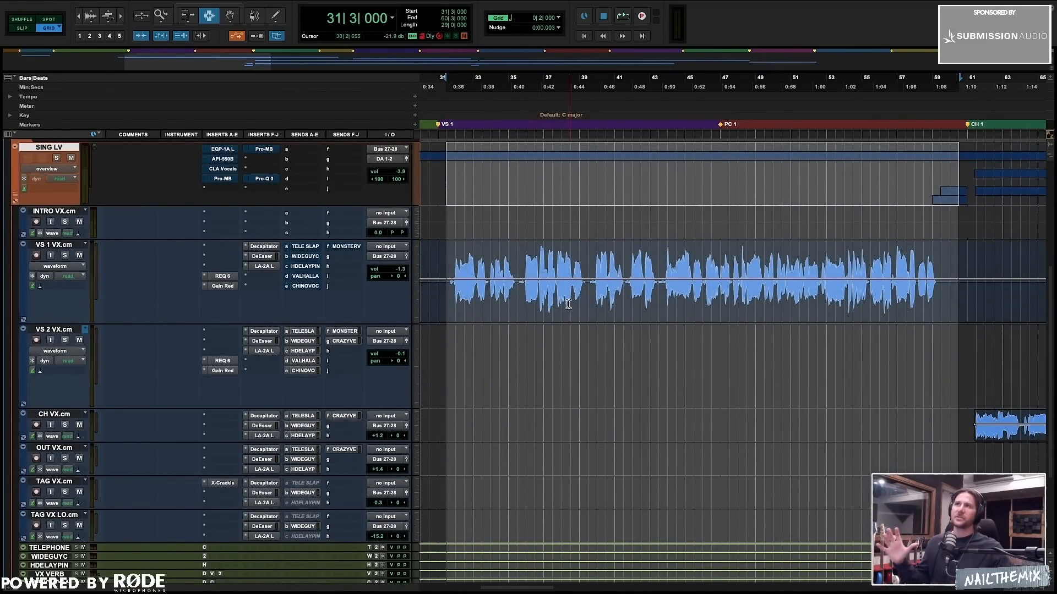
scroll(525, 274, "down", 3)
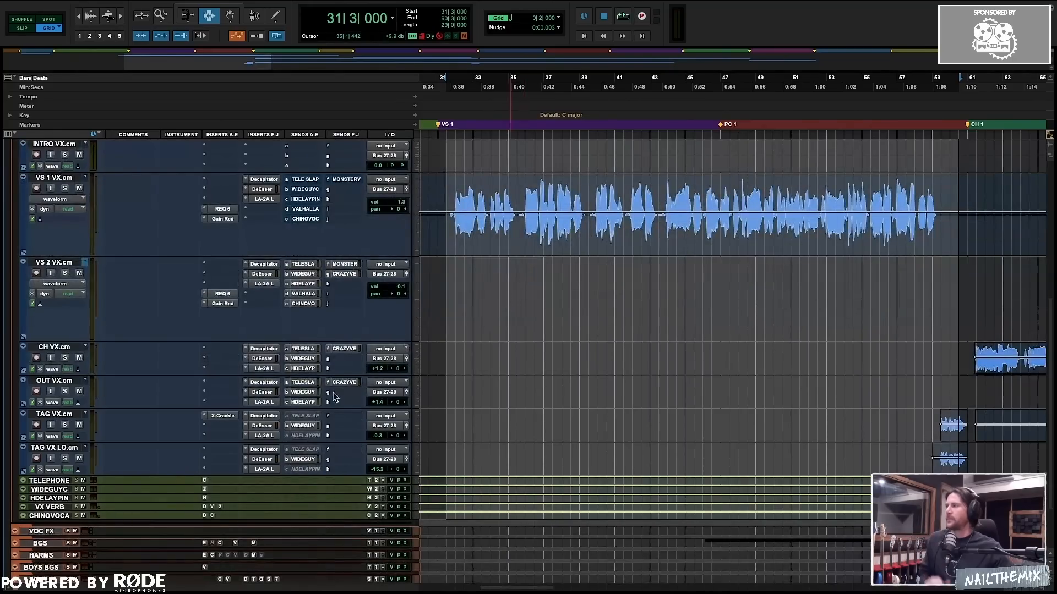
scroll(387, 381, "up", 3)
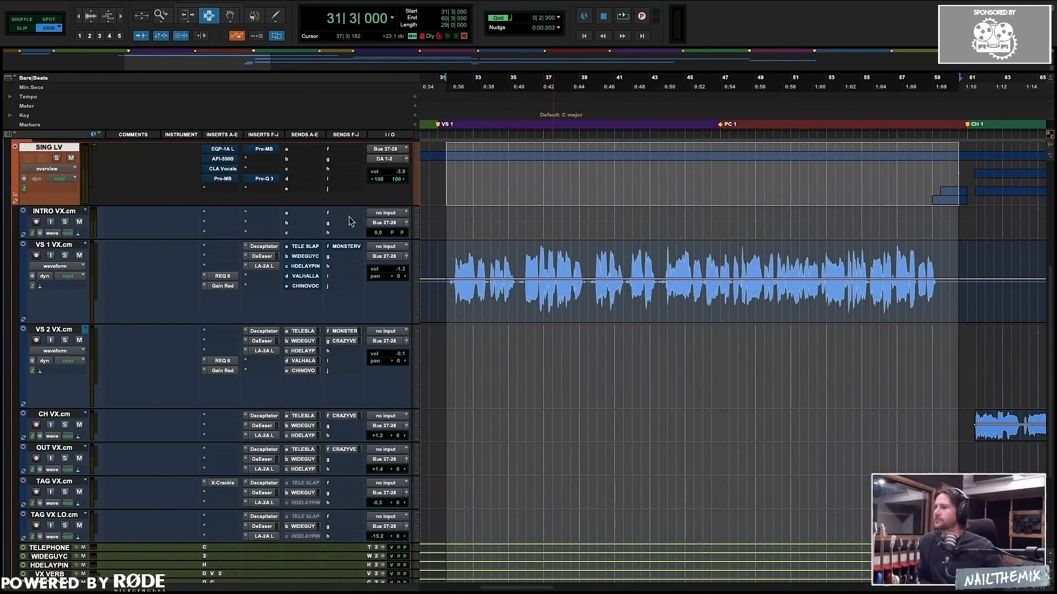
scroll(567, 250, "down", 4)
left_click(47, 448)
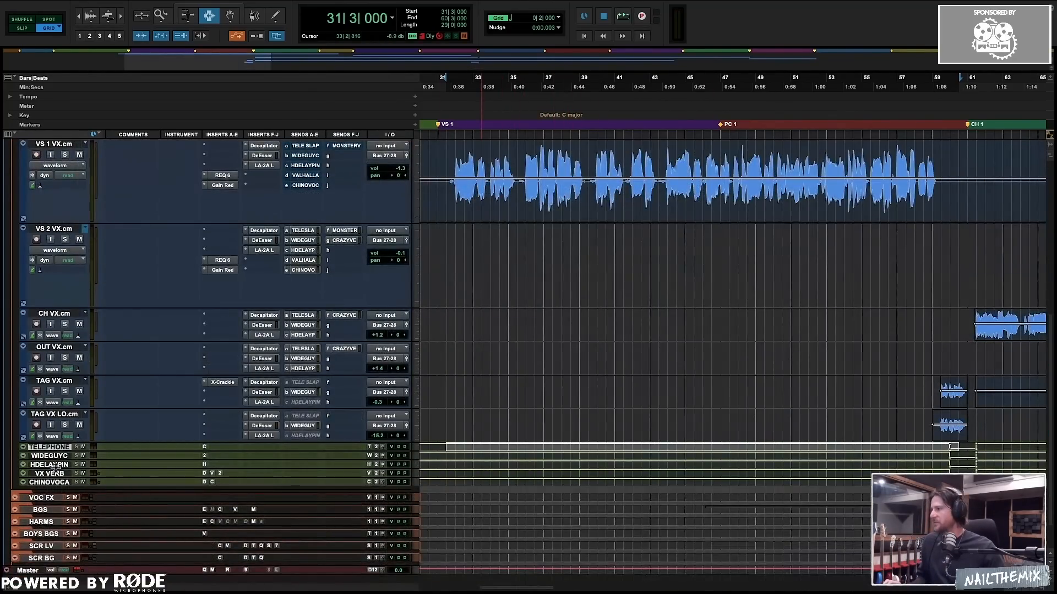
left_click(50, 483, "shift")
key("ctrl+Up")
key("ctrl+Up")
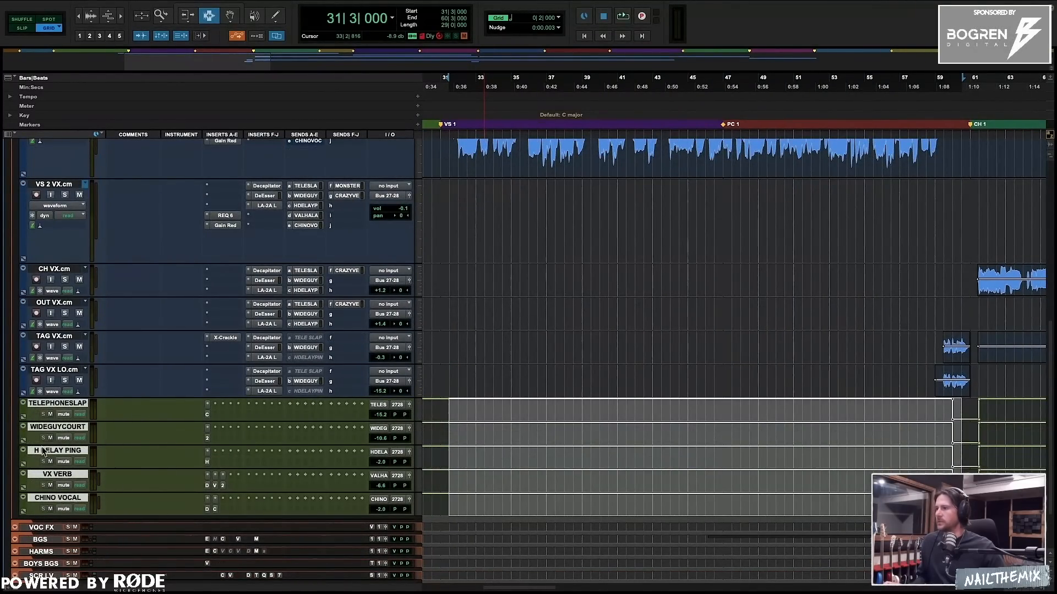
Collapse the SING LV folder and check the contents of the VOC FX folder, leaving it collapsed.
scroll(568, 423, "up", 2)
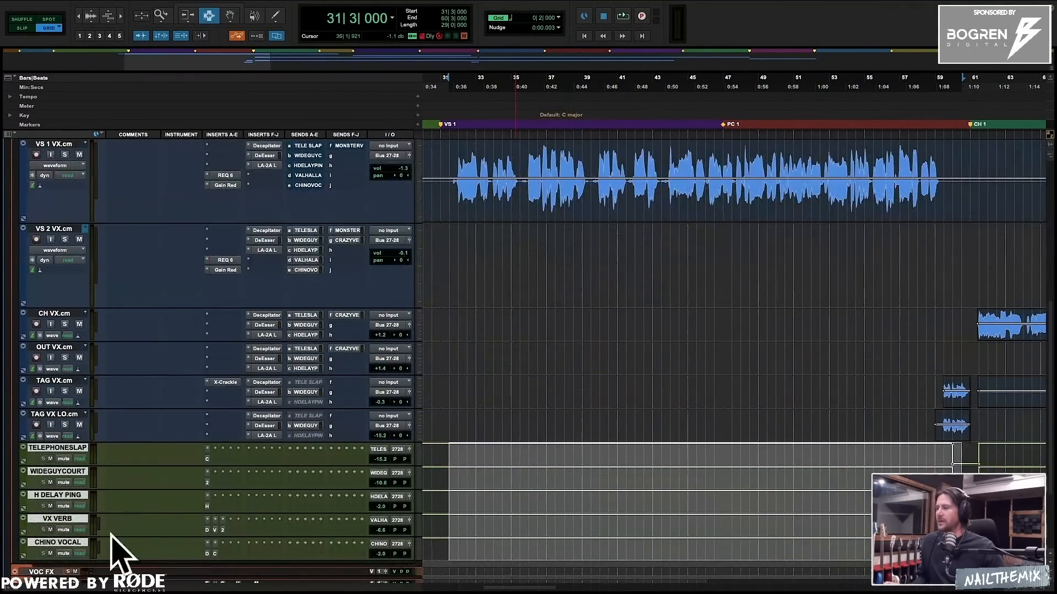
scroll(347, 509, "up", 5)
left_click(60, 248)
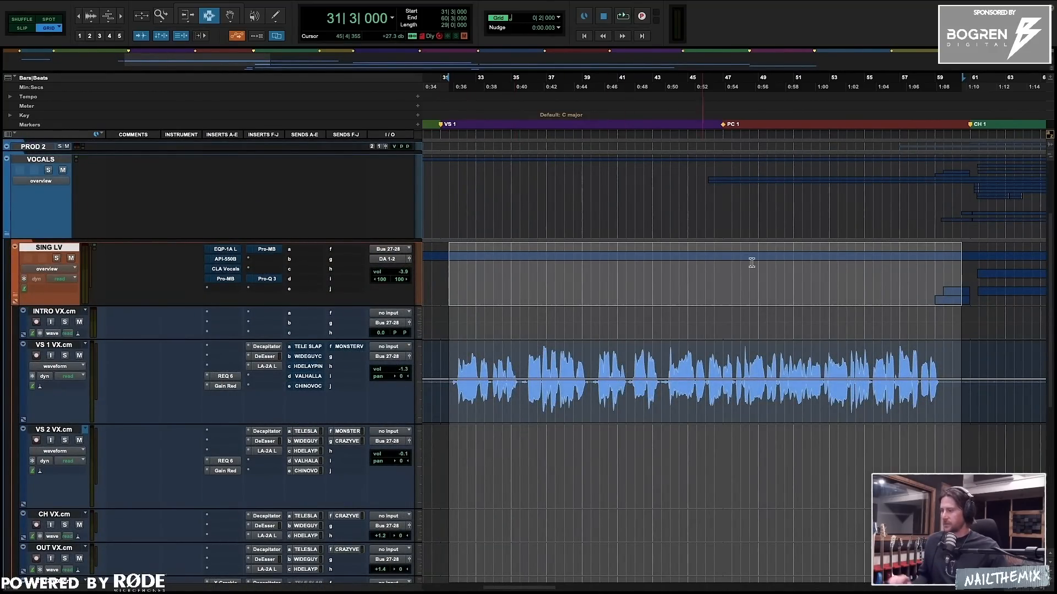
scroll(453, 309, "down", 1)
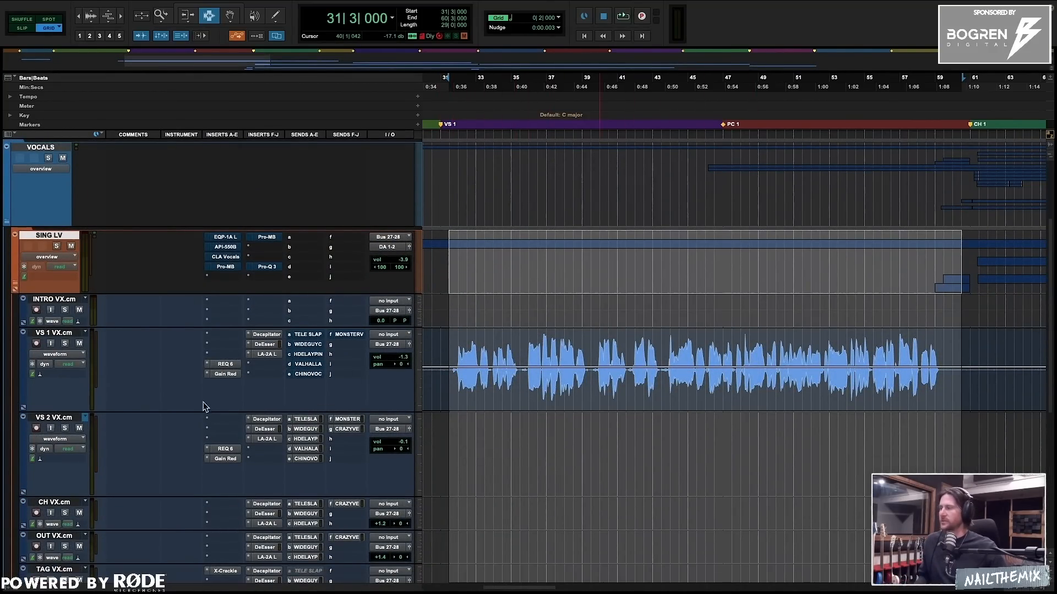
key("shift+f")
left_click(56, 434)
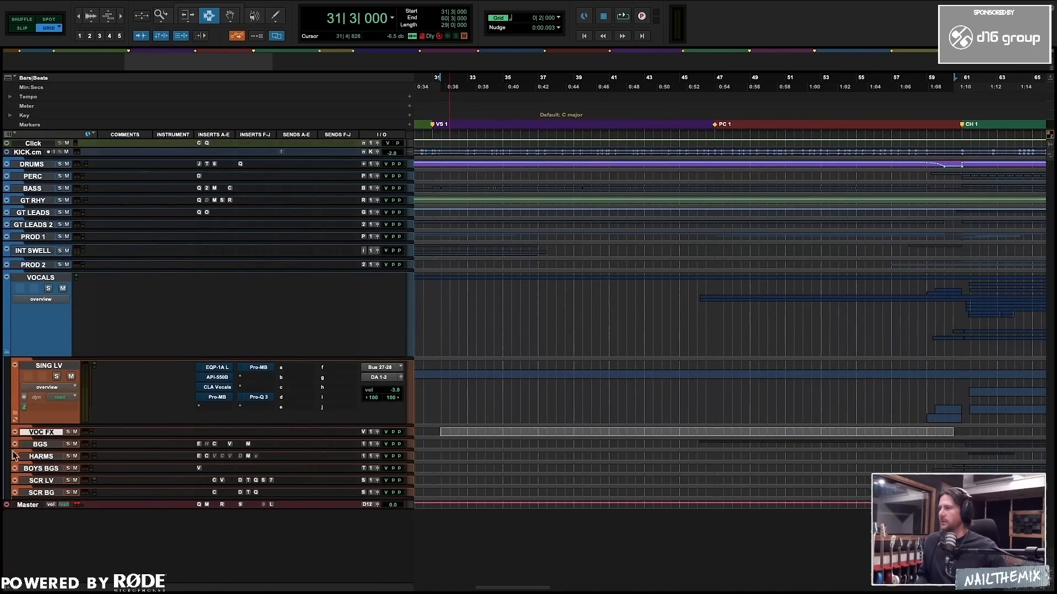
key("shift+f")
key("shift+f")
Look through the BGS folder's tracks, increase the BGS folder's track height to show its inserts, and collapse the folder.
left_click(44, 445)
key("shift+f")
scroll(337, 478, "down", 5)
scroll(330, 467, "up", 3)
key("ctrl+Up")
key("ctrl+Up")
left_click(219, 384)
left_click(219, 385)
key("shift+f")
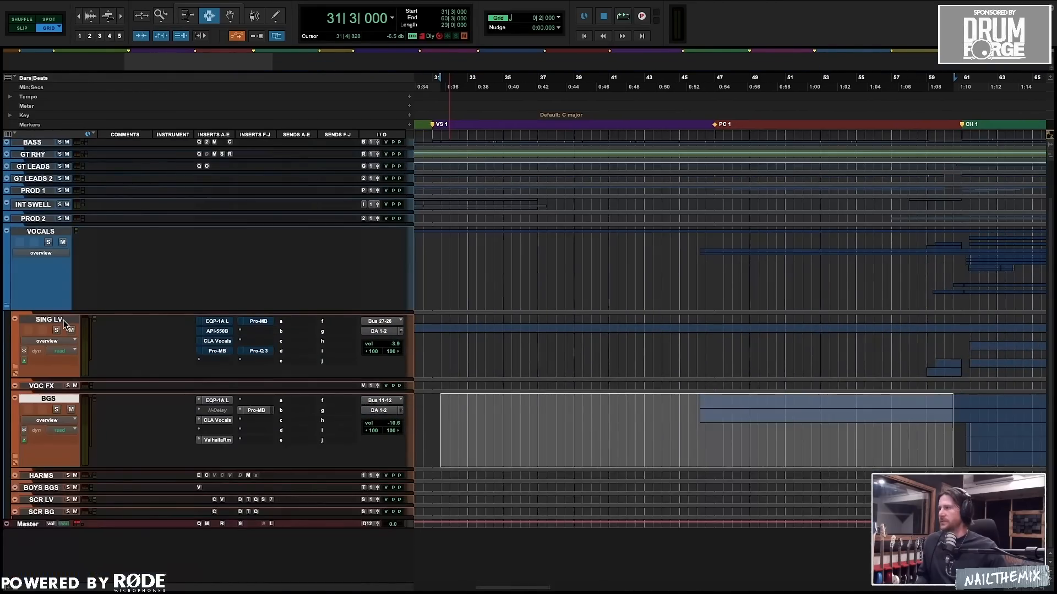
Collapse the VOCALS folder and expand it again.
left_click(51, 320)
left_click(49, 231)
key("shift+f")
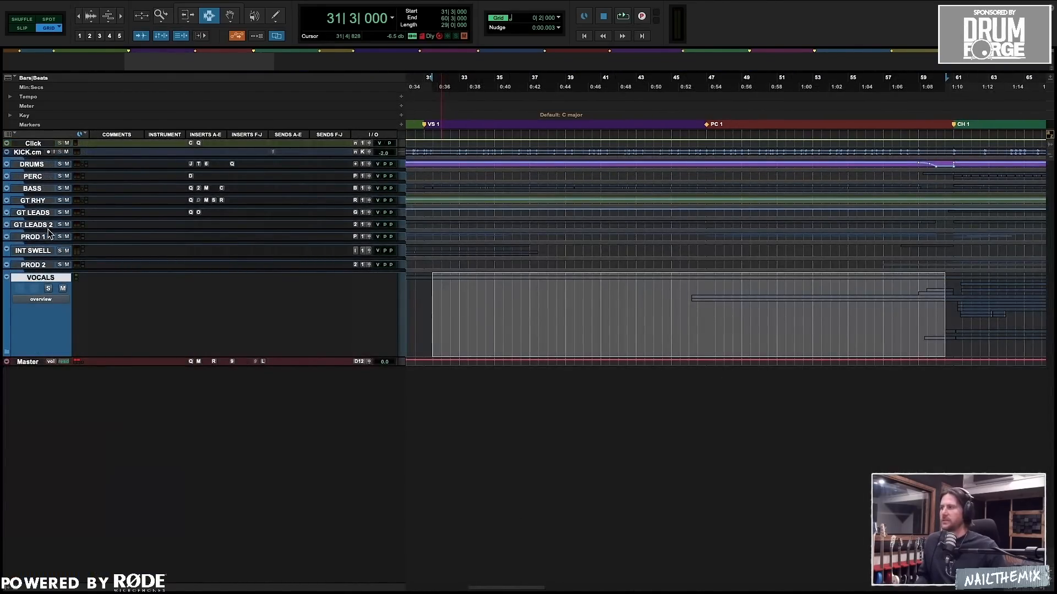
key("shift+f")
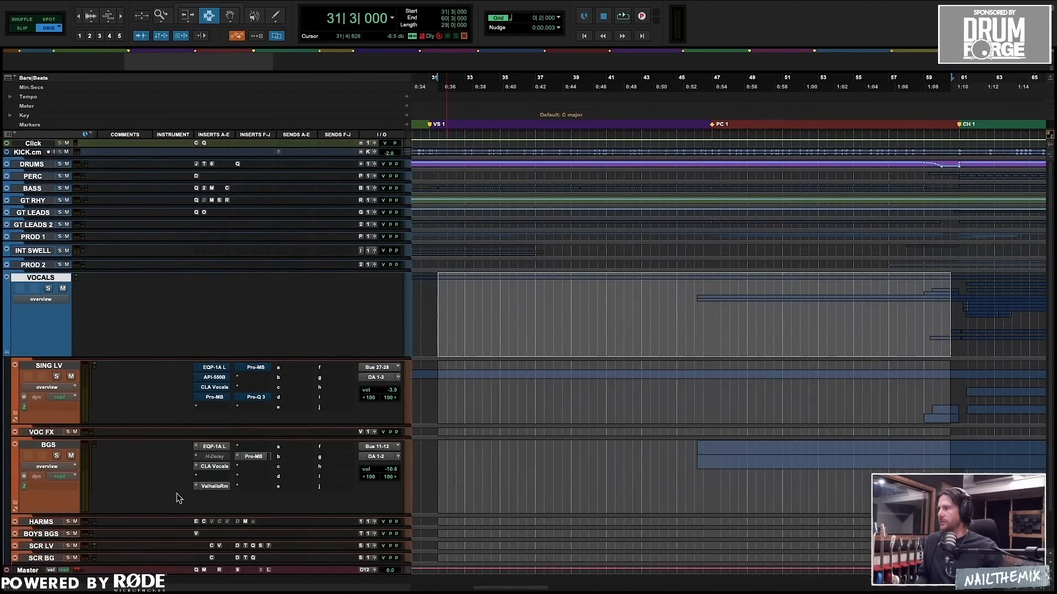
Select the verse 1 vocal on VS 1 VX from 31|3|000 to 60|1|000 and bring both verse vocals into view.
left_click_drag(446, 443, 768, 442)
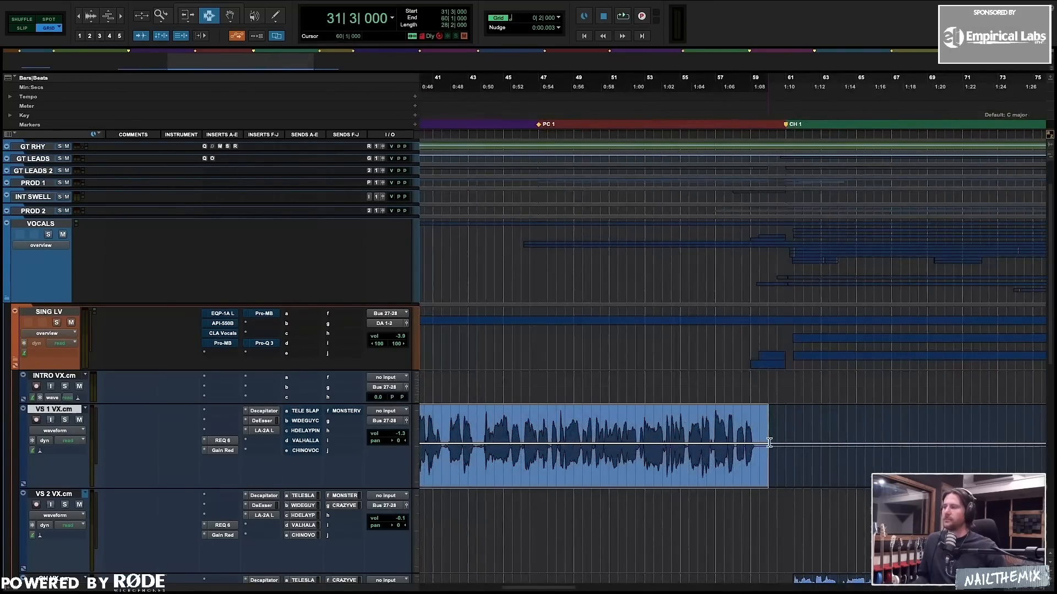
scroll(479, 367, "up", 2)
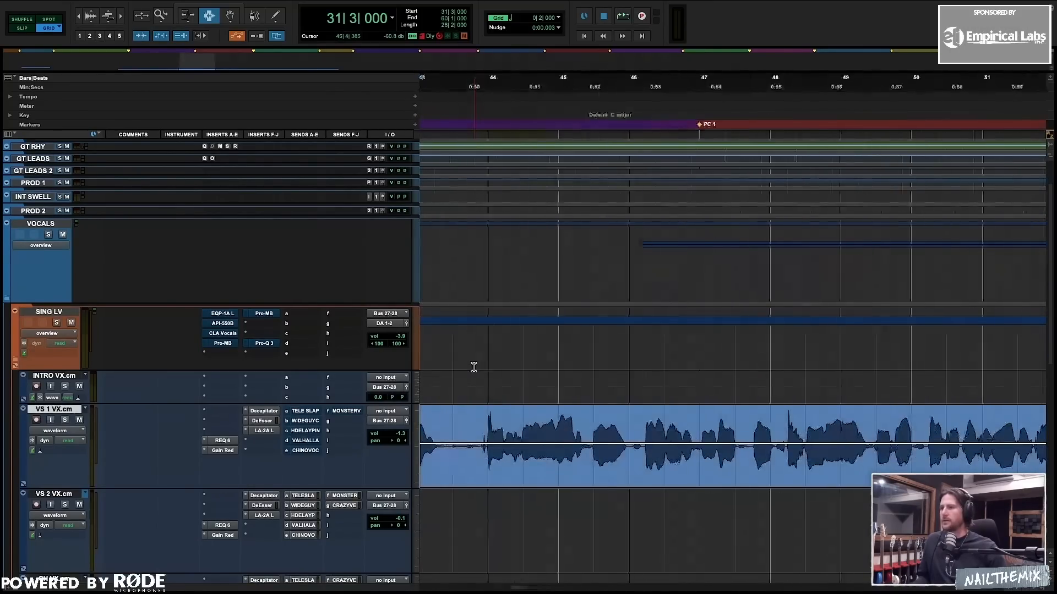
scroll(473, 368, "left", 10)
scroll(512, 402, "down", 5)
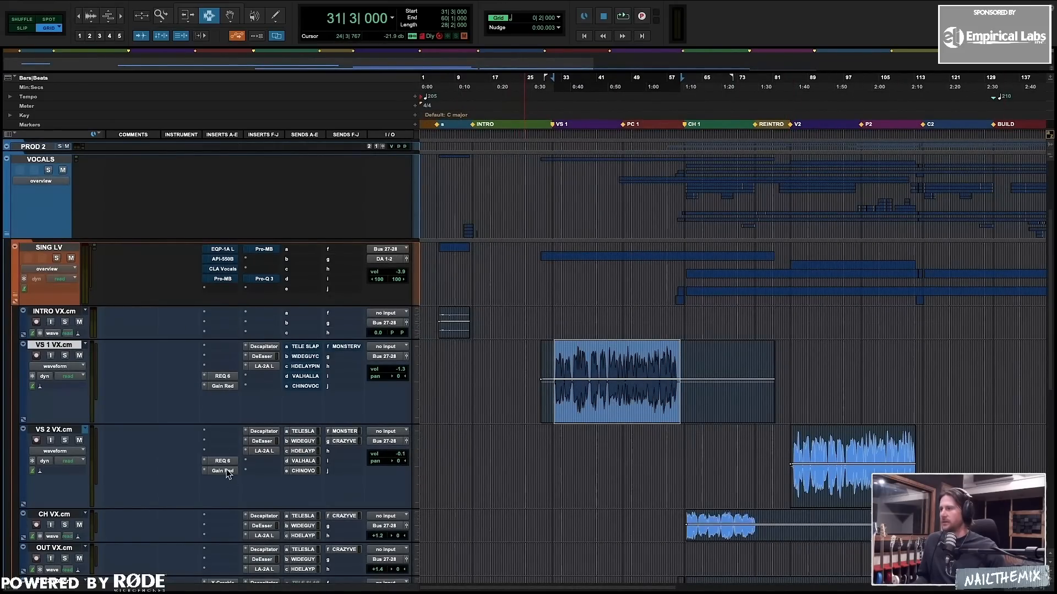
scroll(682, 476, "right", 5)
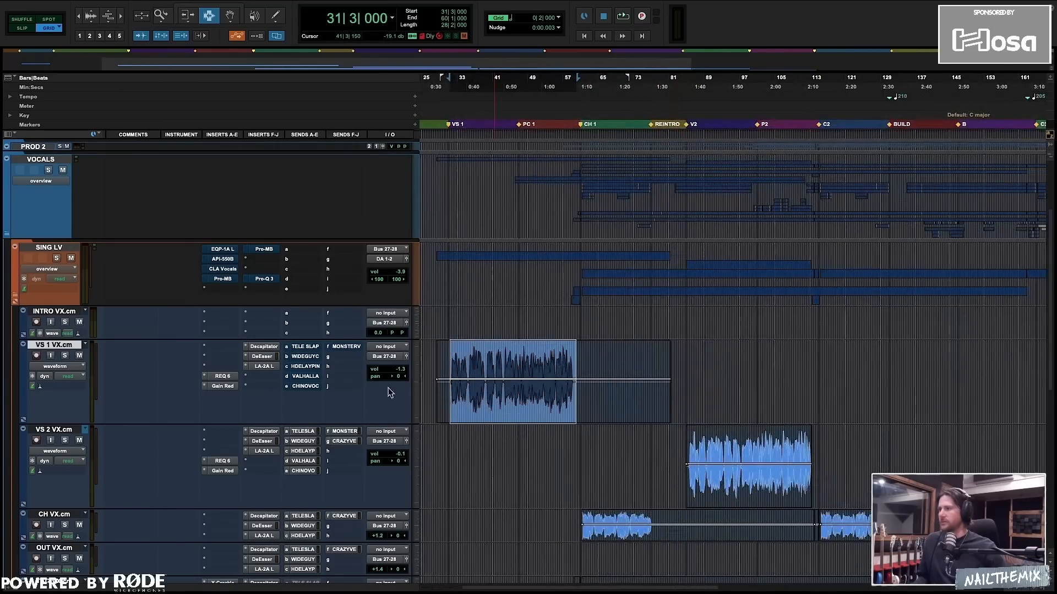
Compare the REQ 6 equalizer settings of VS 1 VX and VS 2 VX side by side, and close both plug-in windows.
left_click(223, 377)
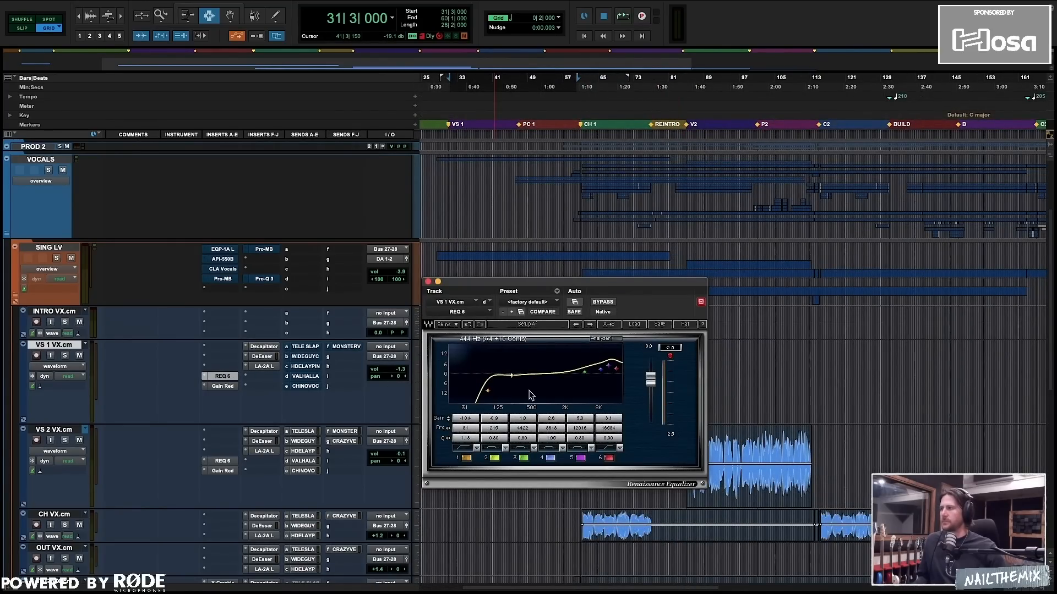
left_click(225, 462)
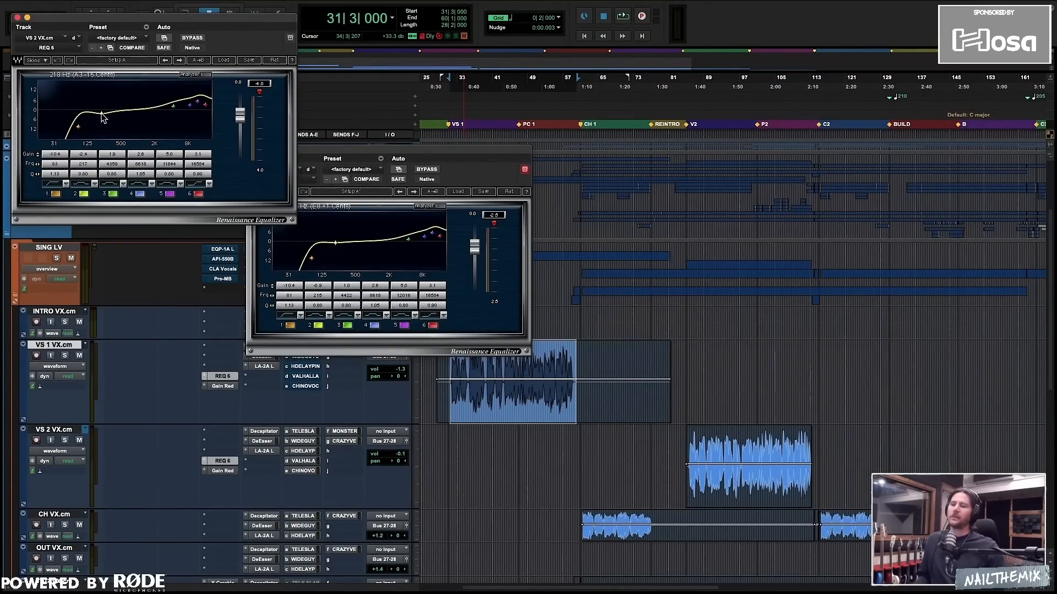
scroll(824, 396, "down", 5)
key("r")
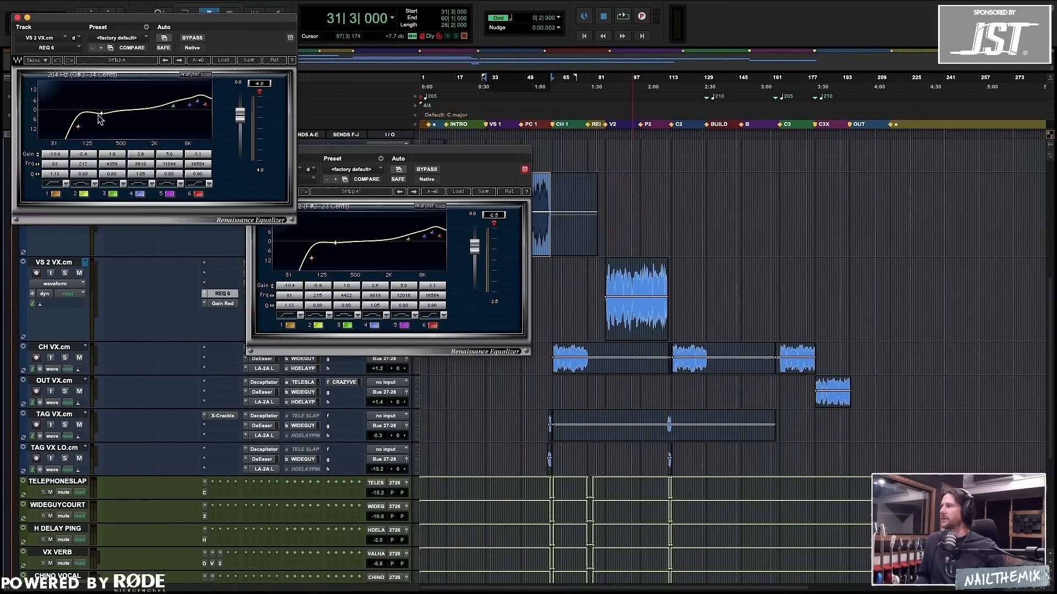
left_click(17, 18, "alt")
Select the first chorus clip on CH VX, solo the track, and play the vocal briefly.
double_click(579, 360)
key("shift+s")
key("space")
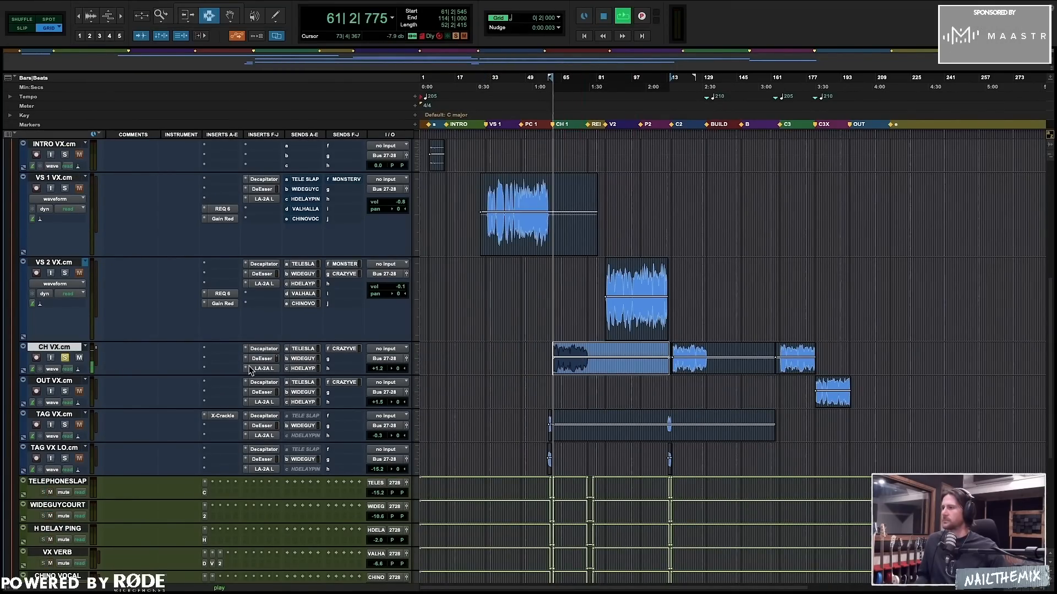
key("space")
Enlarge CH VX to reveal its inserts, compare its REQ 6 settings with those of VS 2 VX, and close both windows.
key("ctrl+Down")
left_click(225, 378)
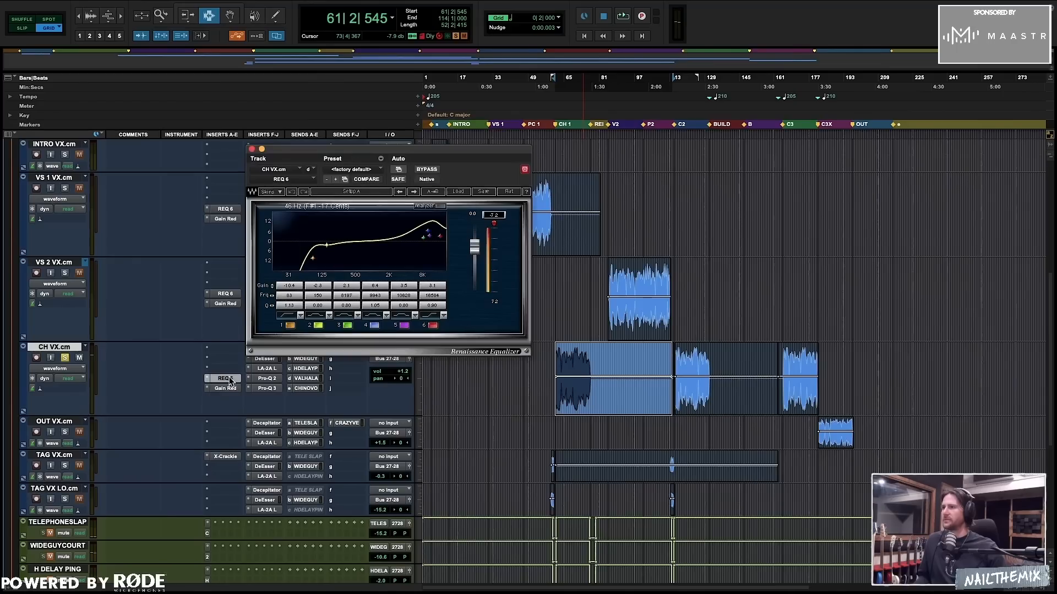
left_click(225, 294)
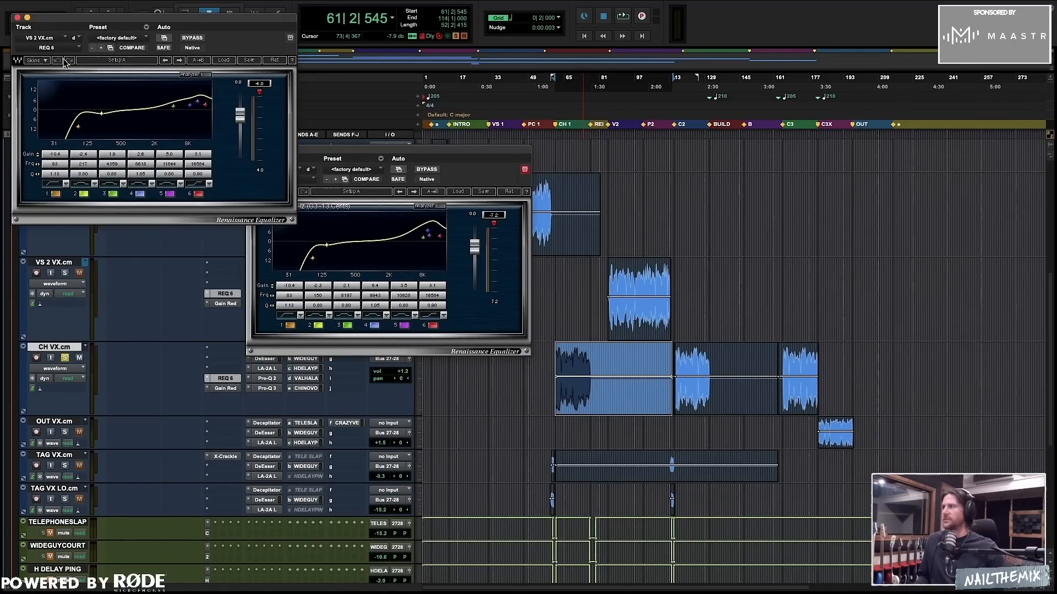
left_click_drag(12, 19, 11, 19)
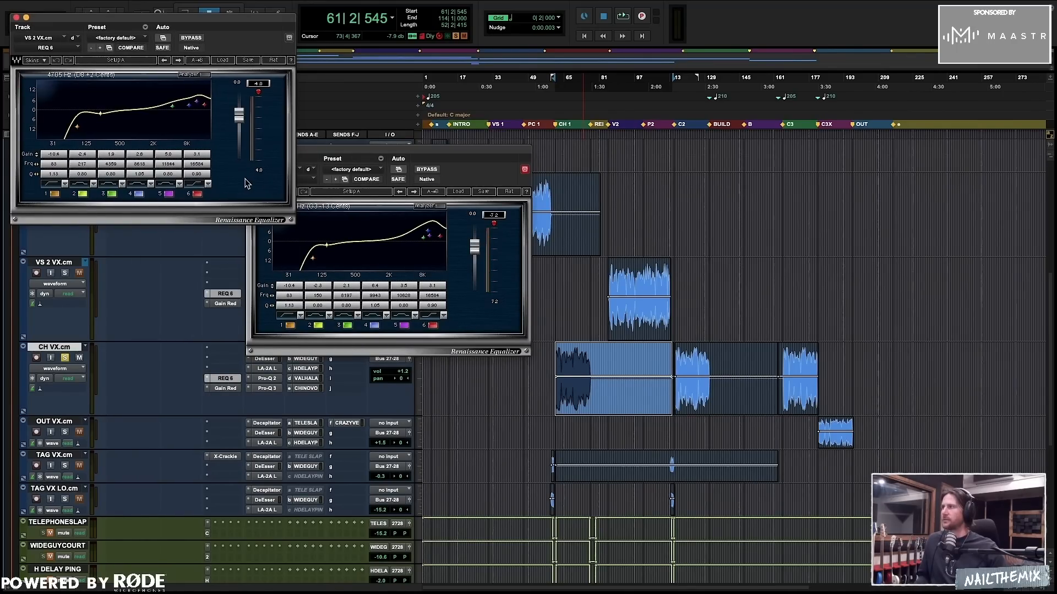
left_click(17, 18)
left_click(252, 149)
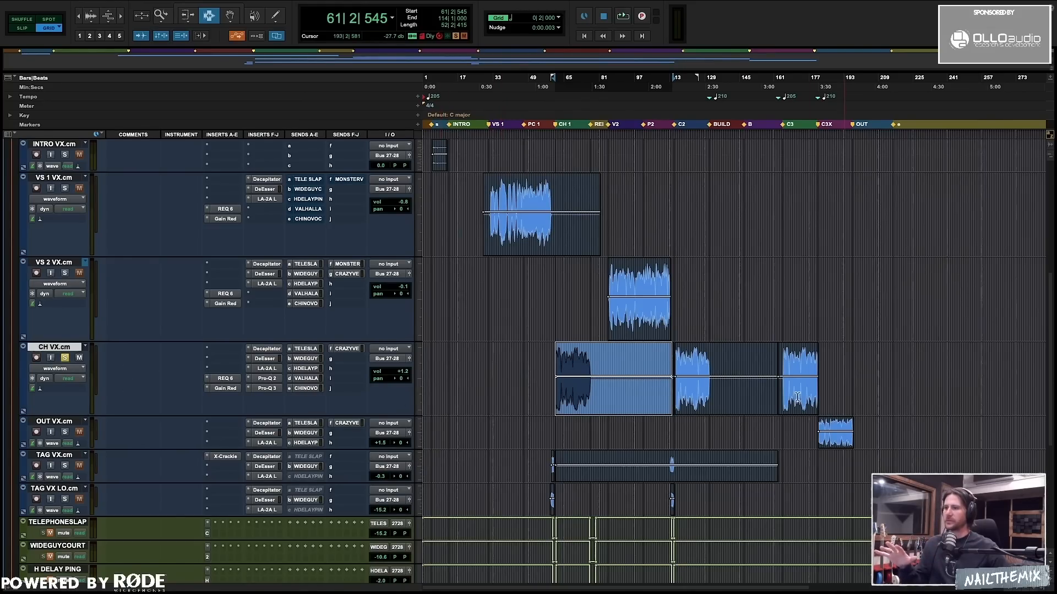
Place the edit cursor at 31|3|000 on VS 1 VX and open the EQP-1A on the SING LV folder.
left_click(268, 389)
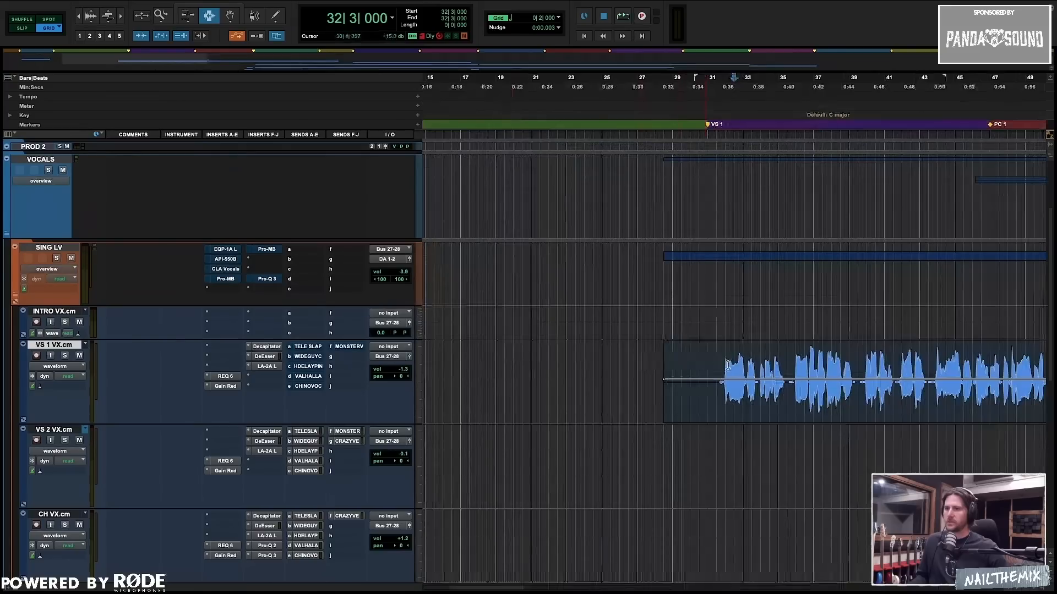
left_click(717, 354)
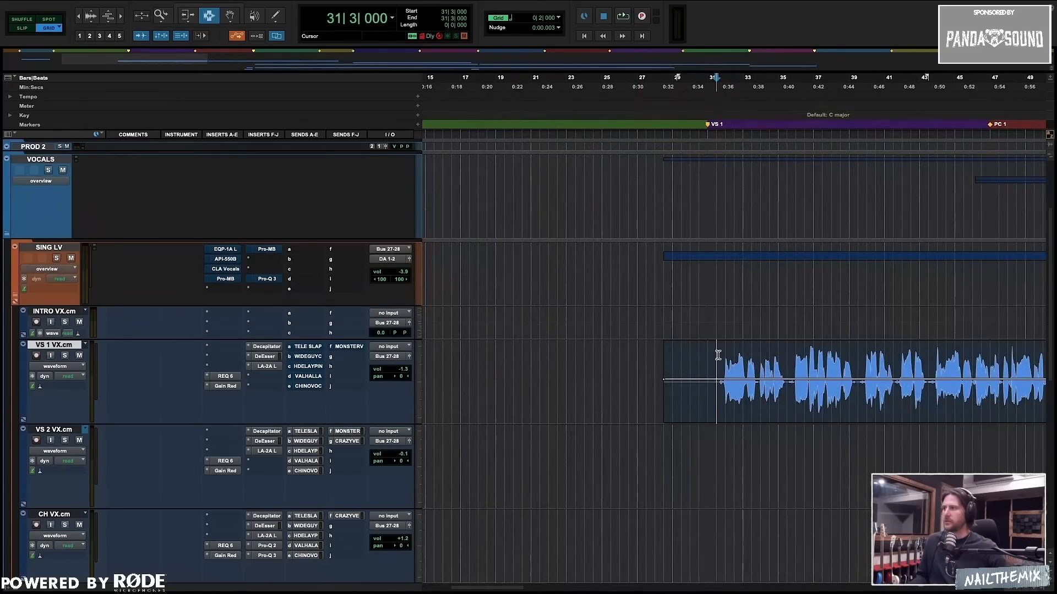
left_click(224, 249)
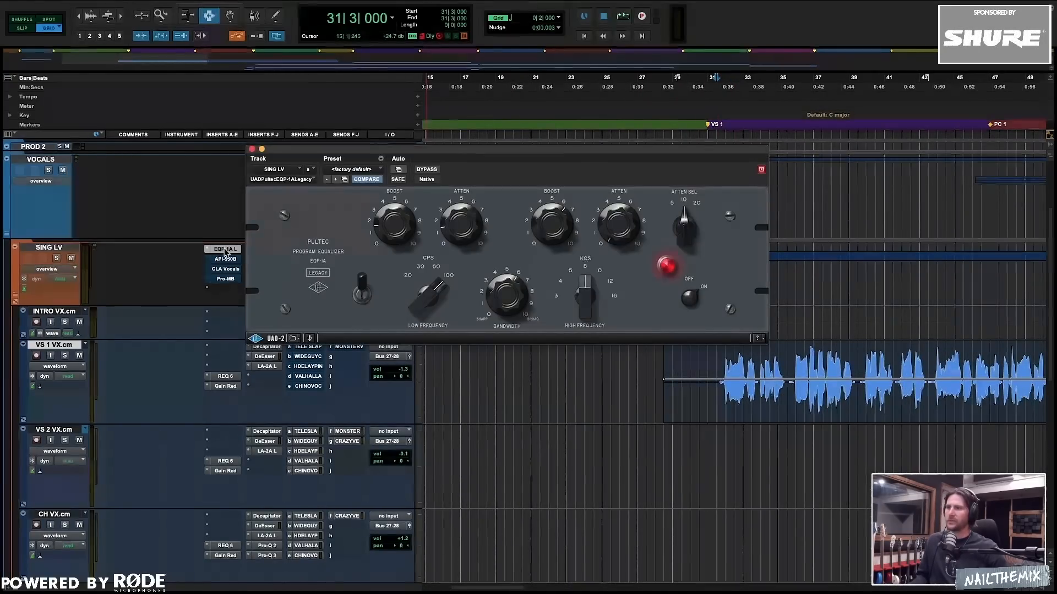
Close the EQP-1A, inspect the DeEsser settings on VS 1 VX, and close the DeEsser window.
left_click(224, 251)
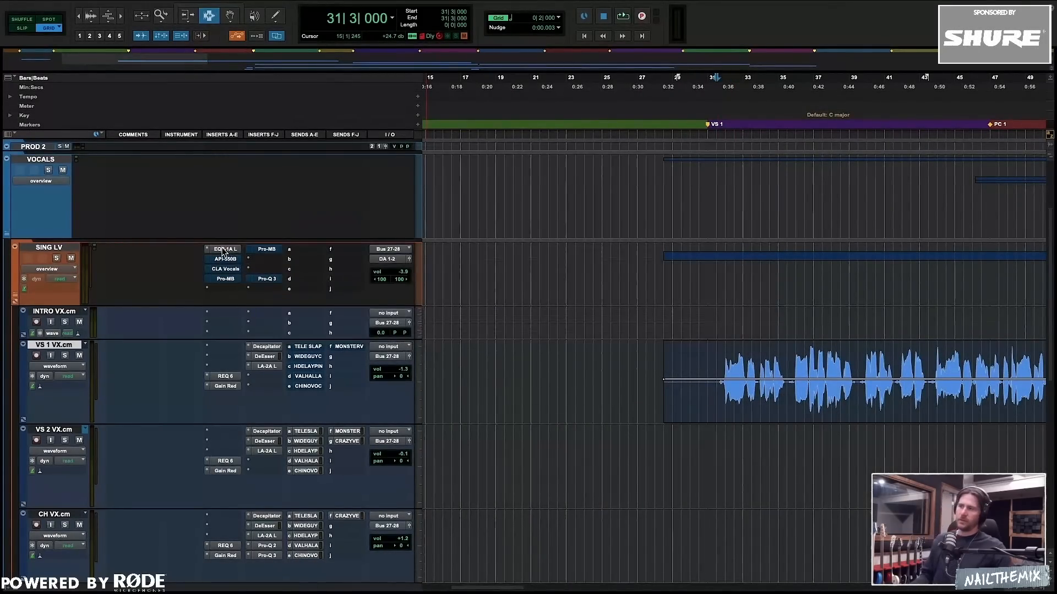
left_click(266, 356)
left_click_drag(332, 149, 571, 74)
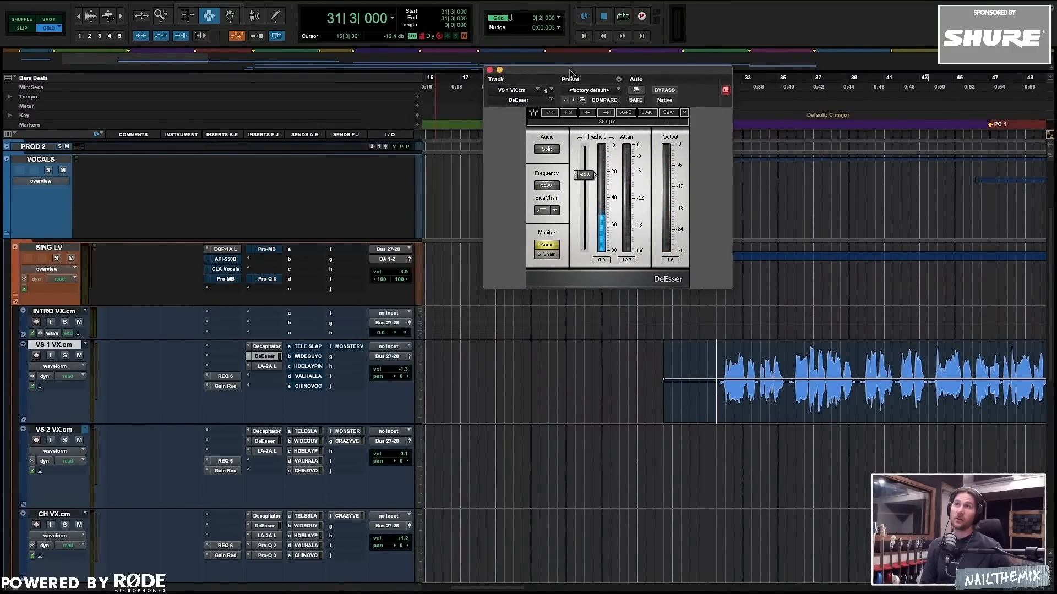
left_click(264, 356)
Open the EQP-1A on SING LV, solo the folder, and audition the verse vocal from 31|3|000.
left_click(224, 250)
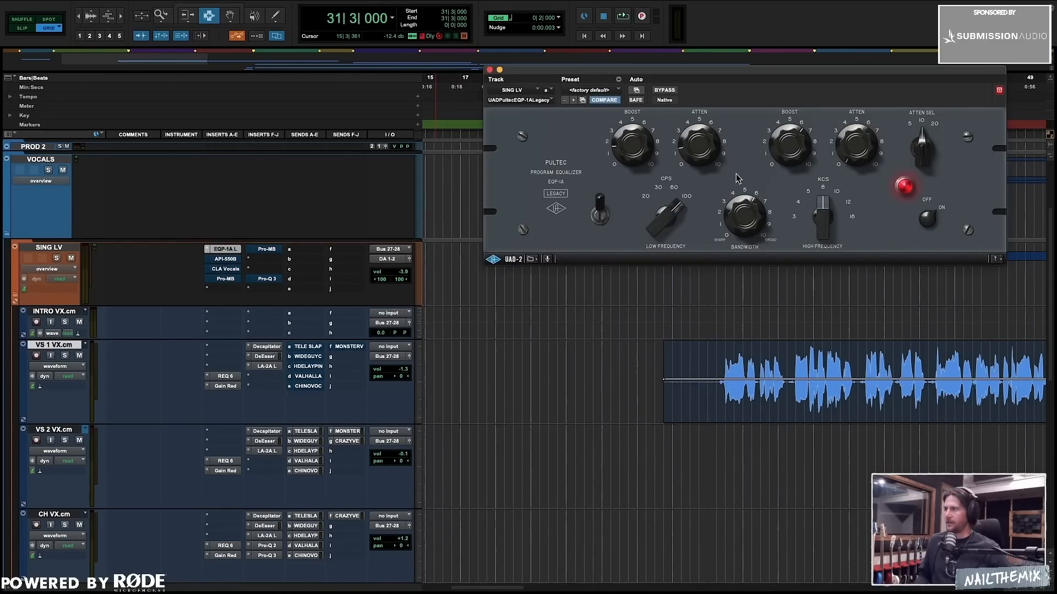
key("space")
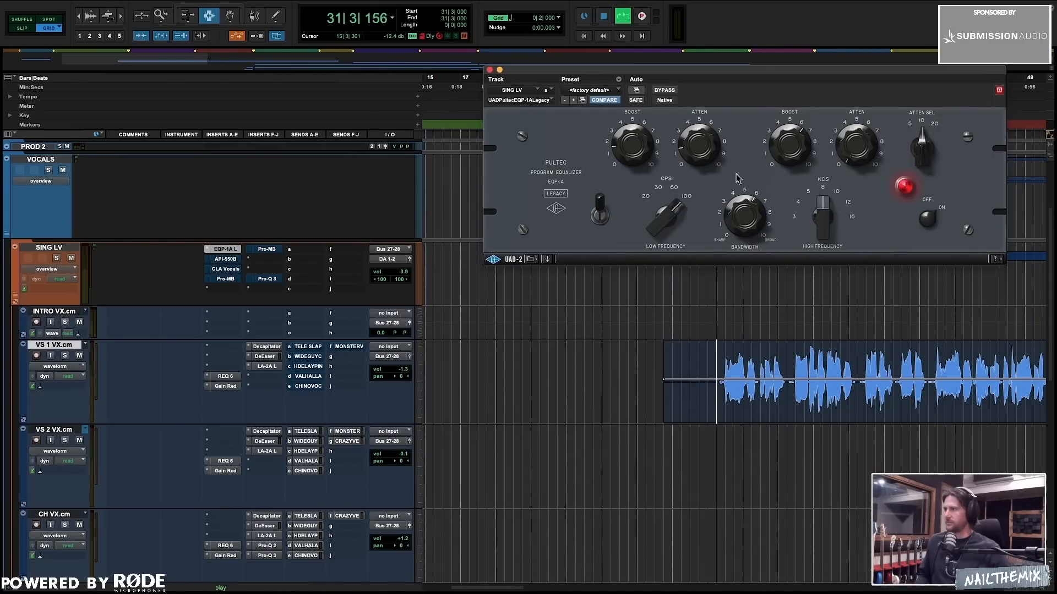
left_click(56, 259)
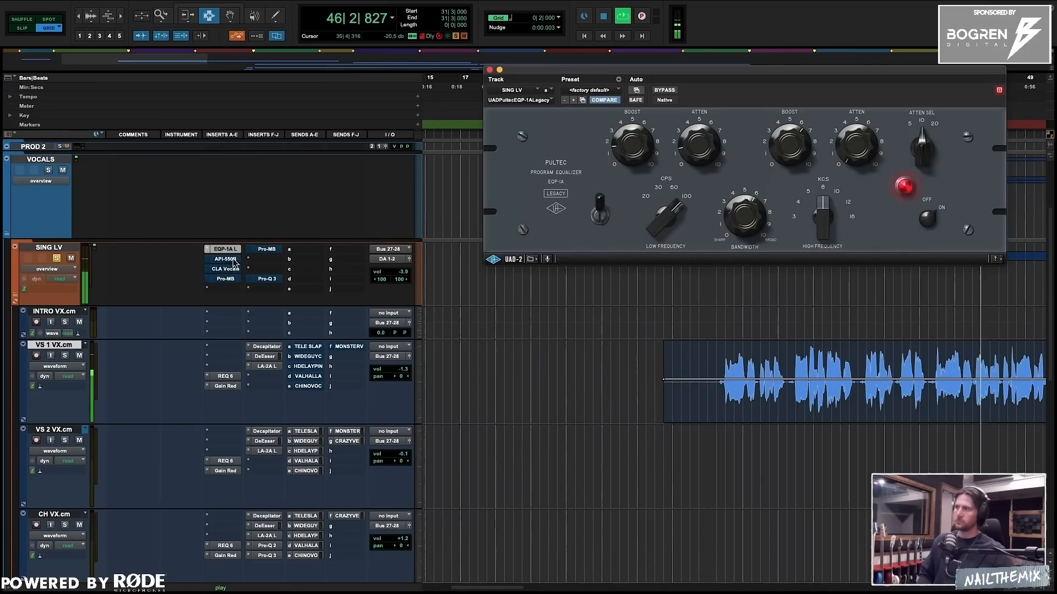
key("super+bracketleft")
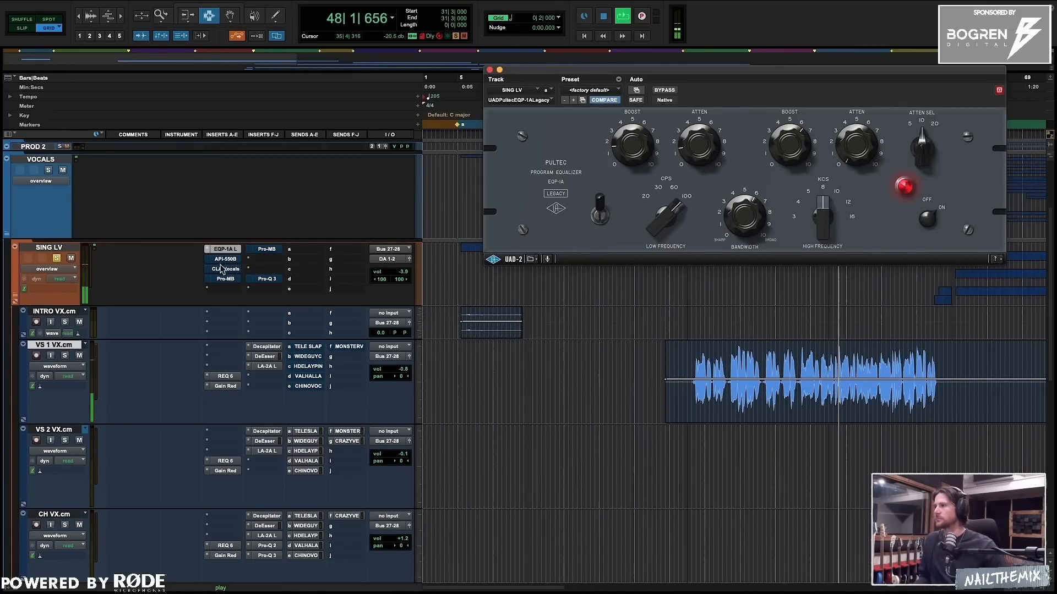
key("space")
Open the API-550B on SING LV, take it out of bypass, and play the verse vocal through it.
left_click(223, 259)
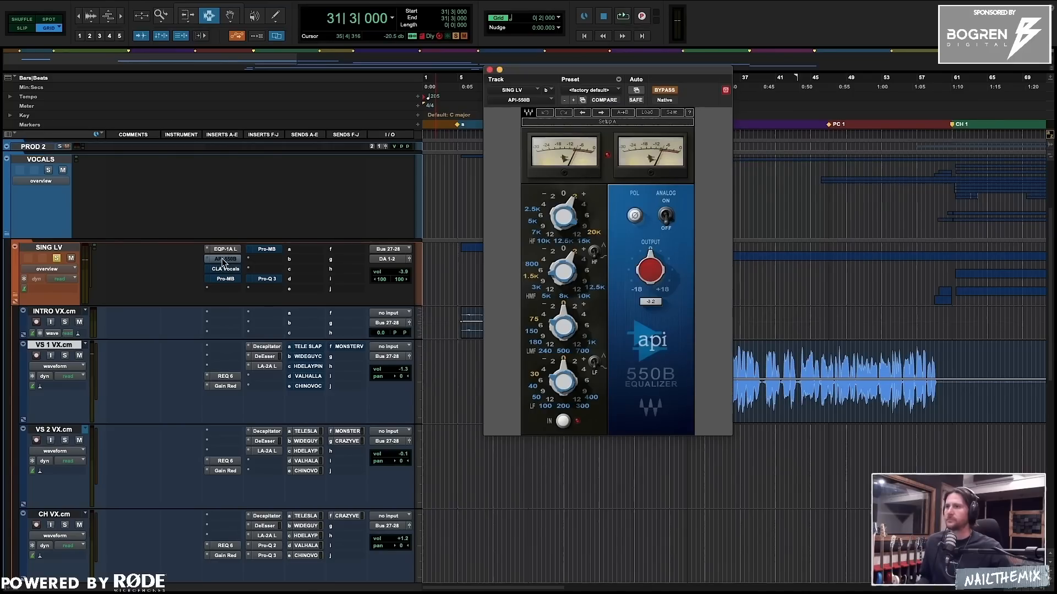
left_click(223, 260, "super")
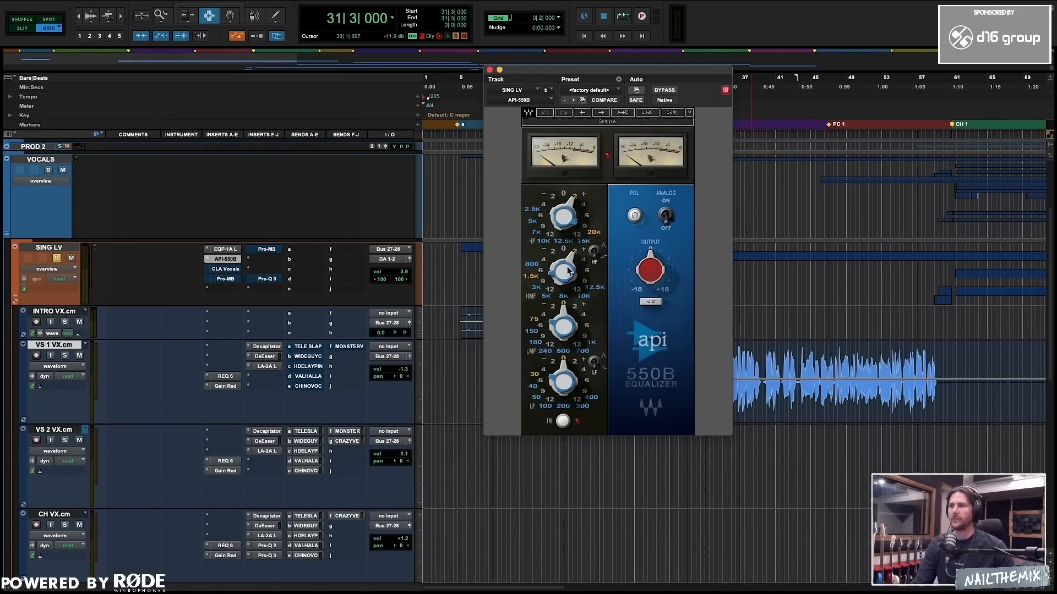
left_click_drag(641, 77, 585, 90)
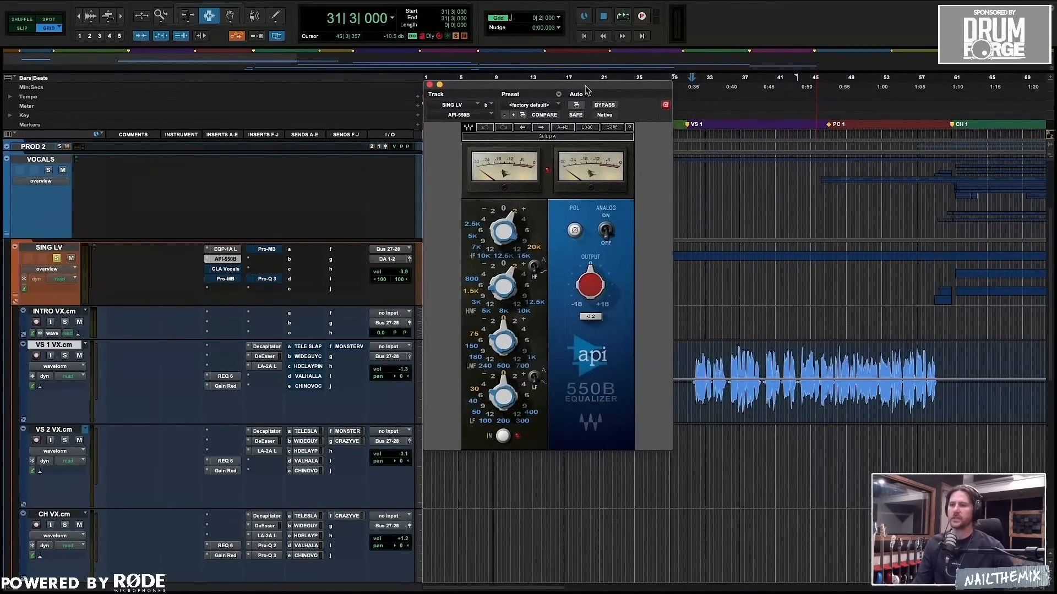
key("space")
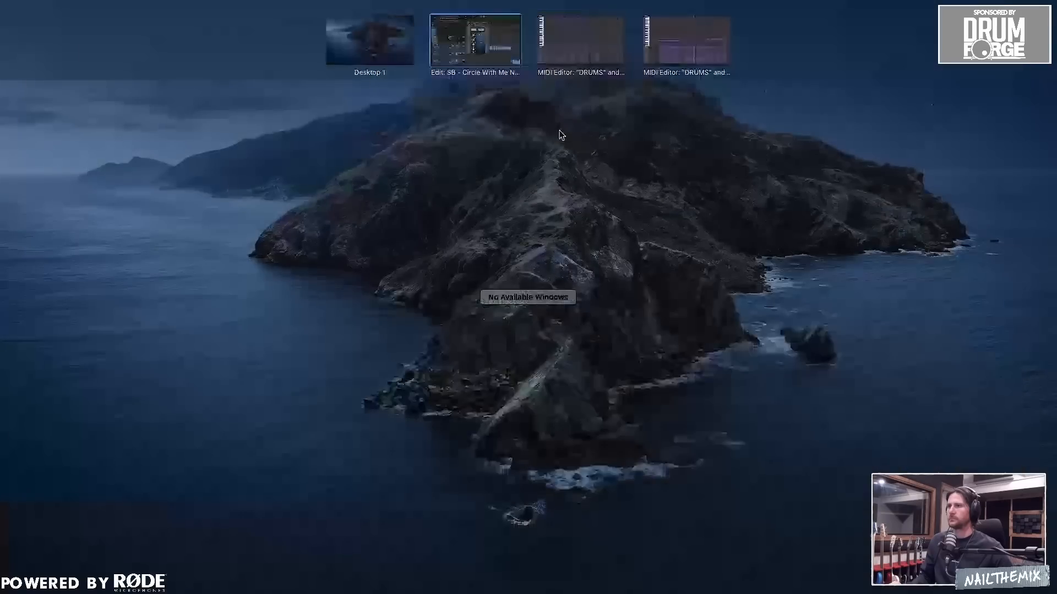
key("ctrl+Up")
left_click(493, 67)
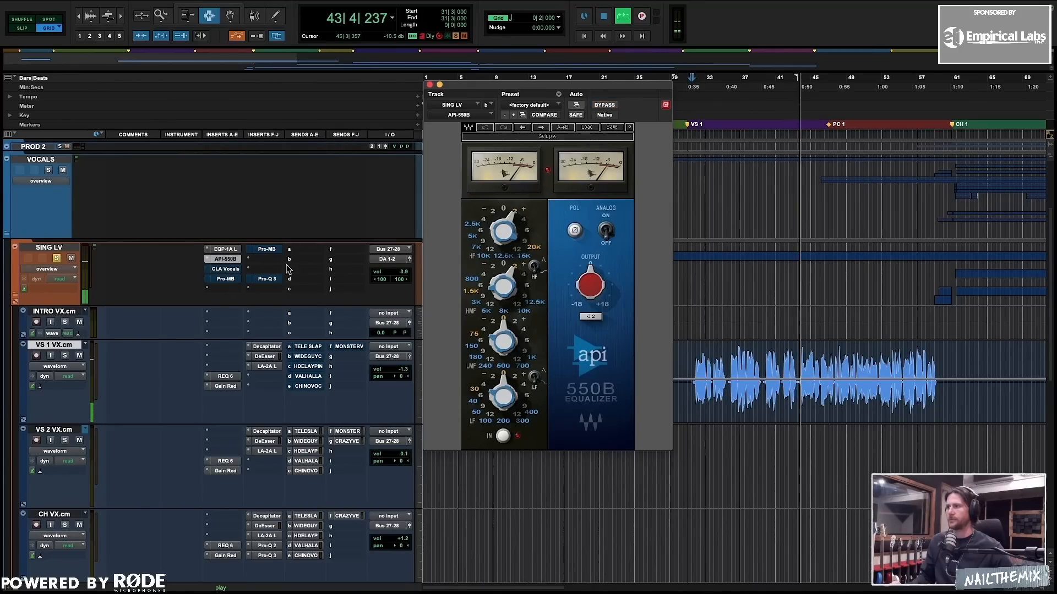
Enable and open CLA Vocals on SING LV, and replay the verse vocal to hear its effect.
left_click(223, 269)
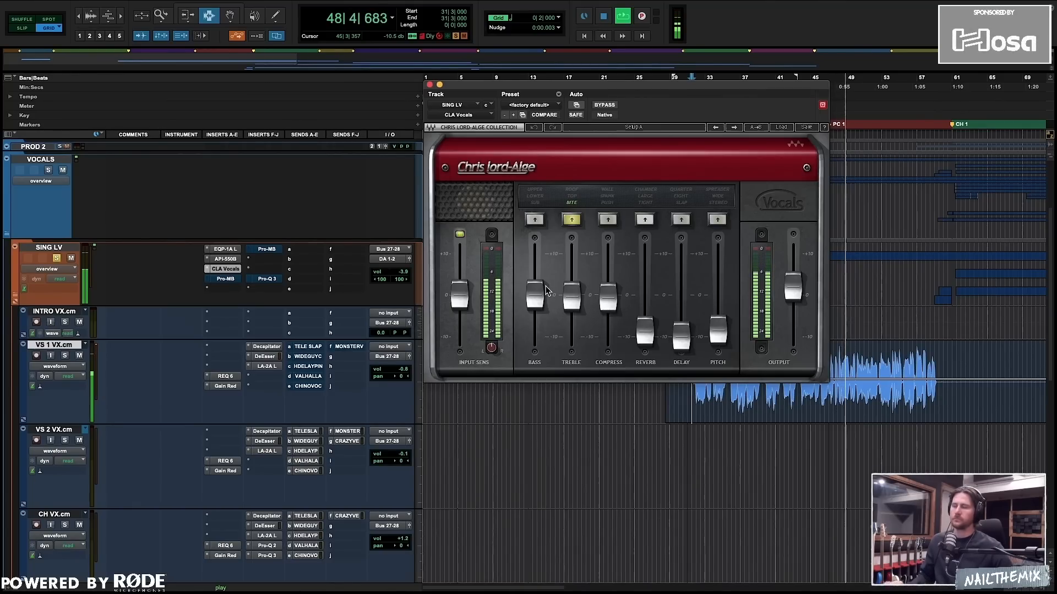
key("space")
key("space")
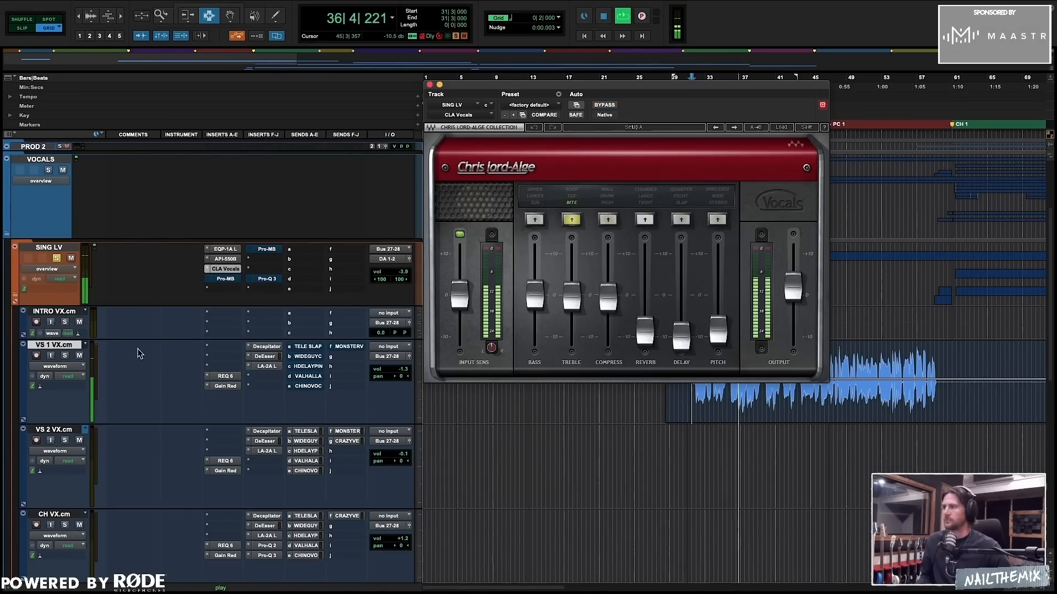
key("space")
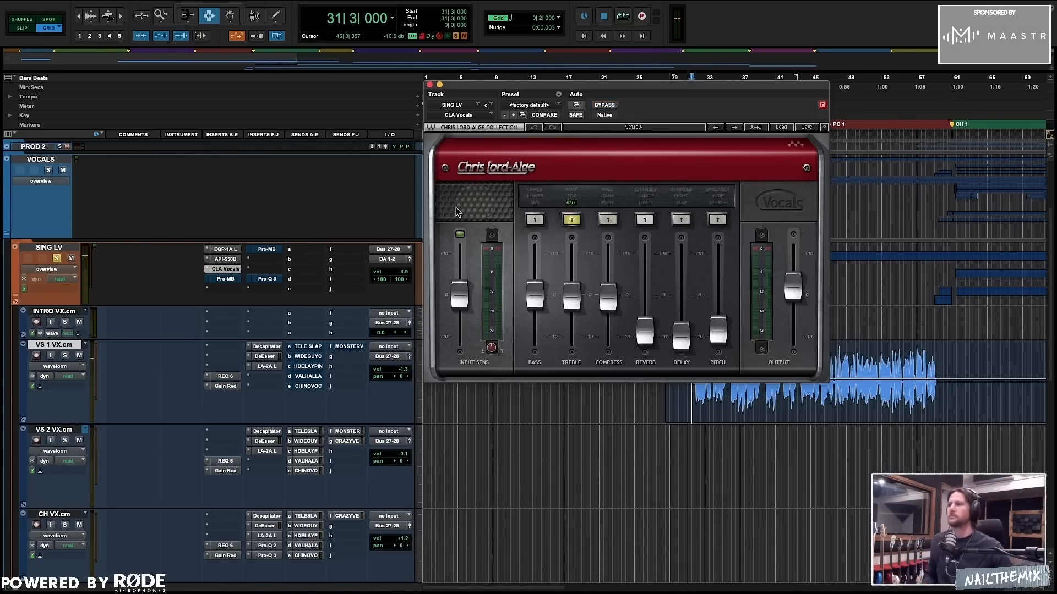
Bring in both Pro-MB inserts and the Pro-Q 3 on SING LV one by one while playing the verse vocal.
left_click(229, 279)
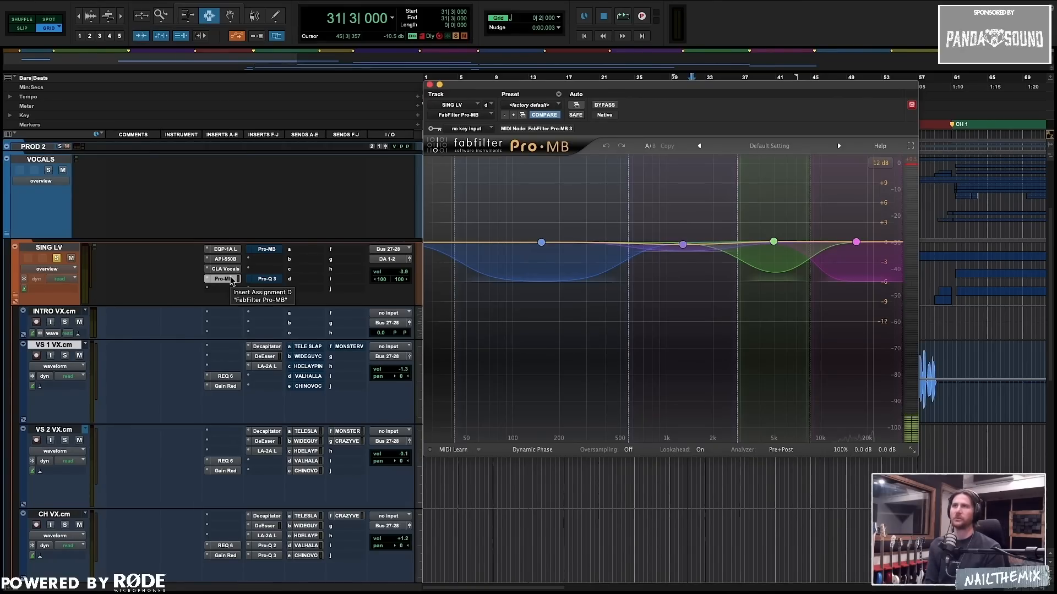
key("space")
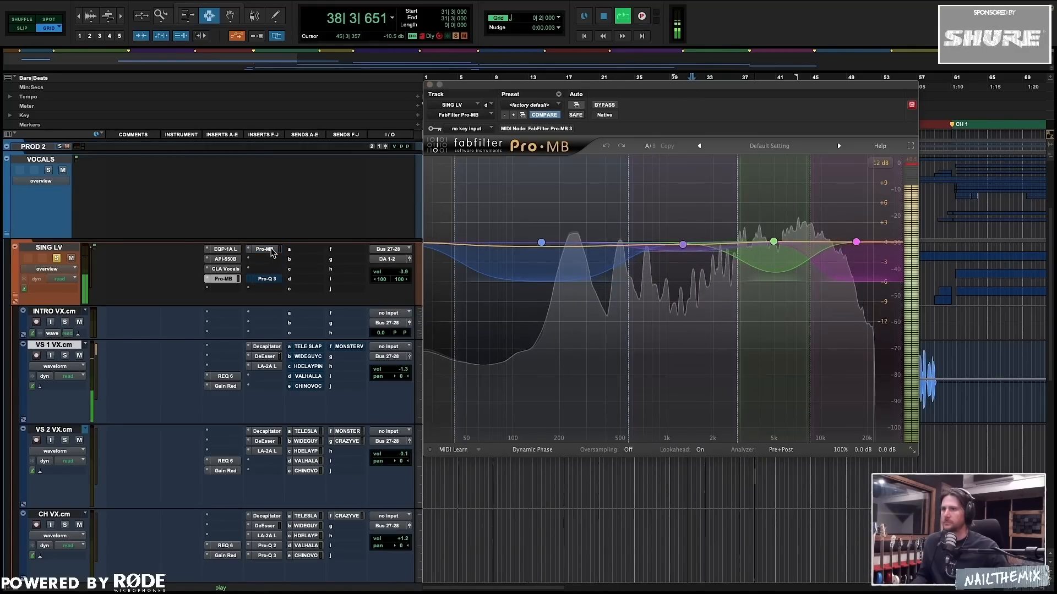
left_click(267, 250)
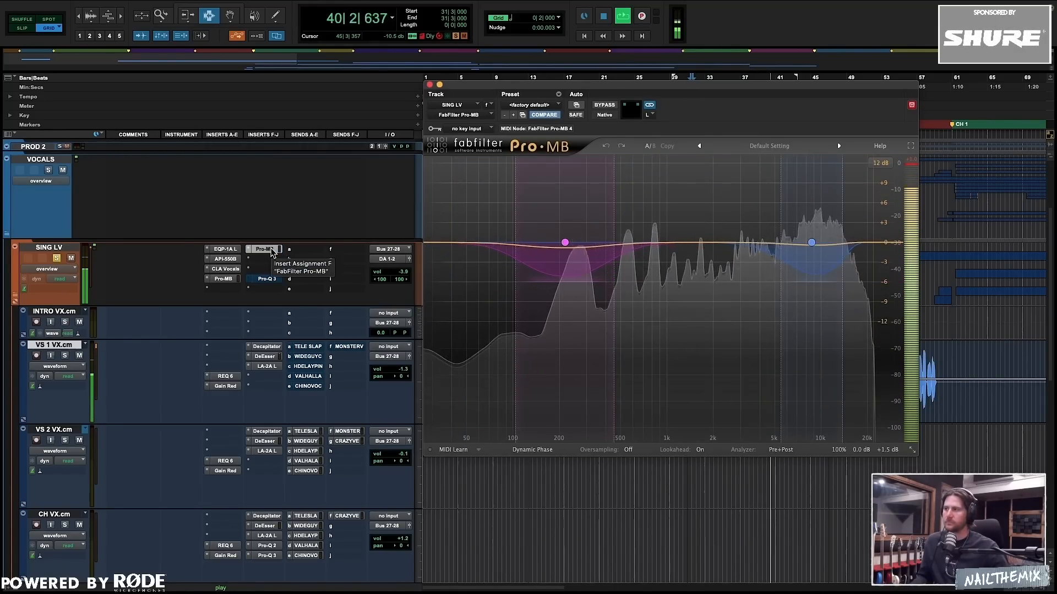
left_click(269, 279)
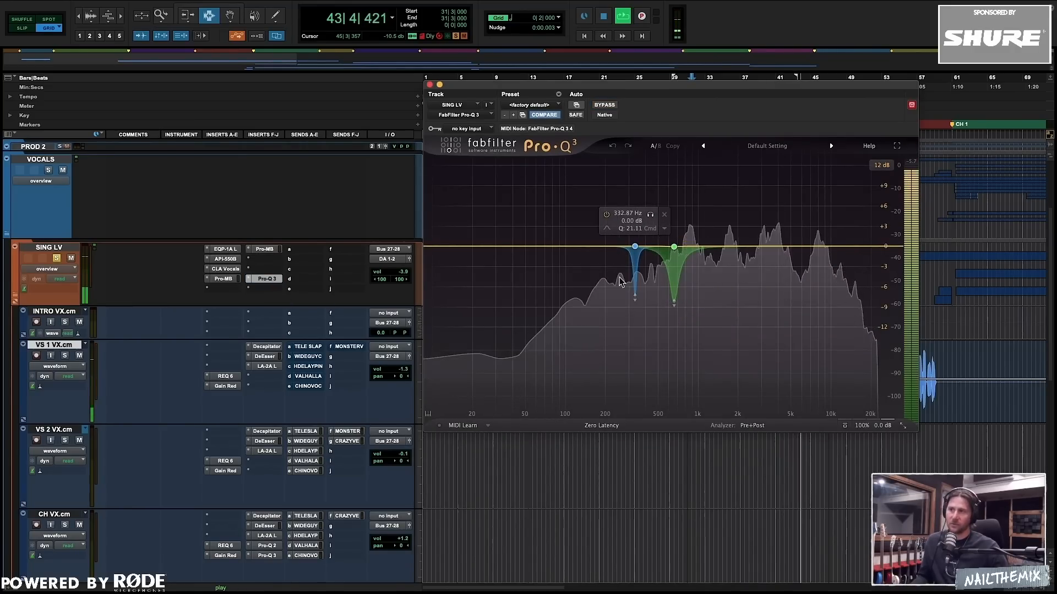
key("space")
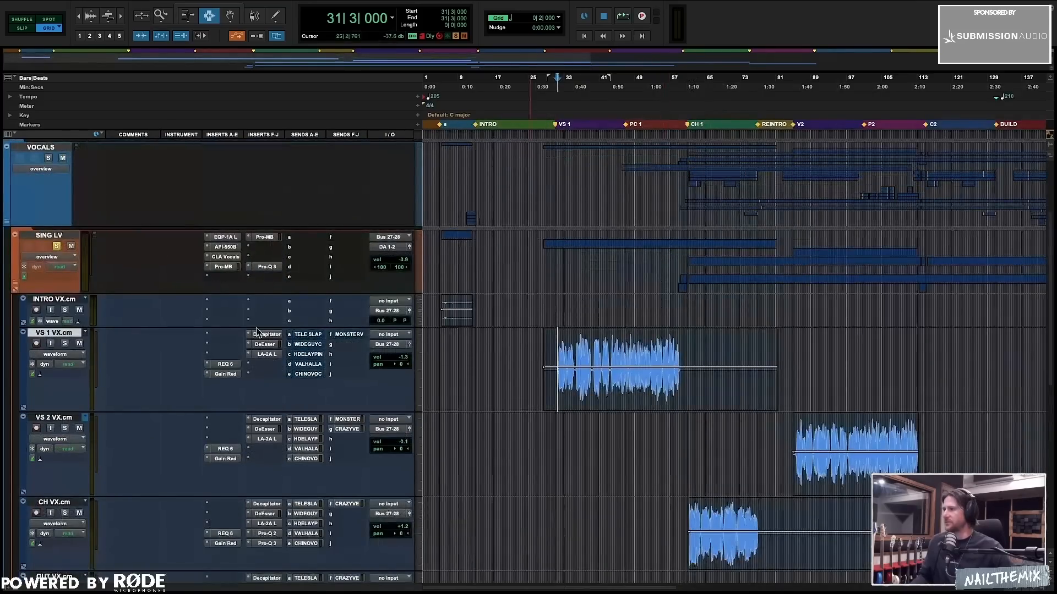
Enable the effect sends on VS 1 VX, and enlarge the selected return tracks from TELEPHONESLAP to CHINO VOCAL to reveal their inserts.
scroll(567, 337, "down", 5)
scroll(299, 285, "up", 6)
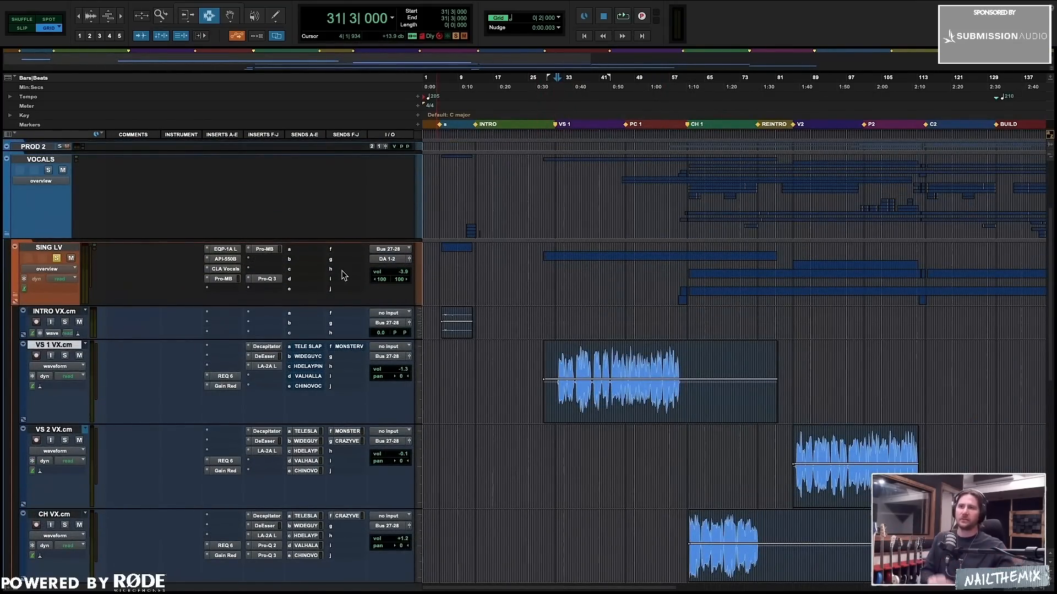
scroll(655, 304, "down", 5)
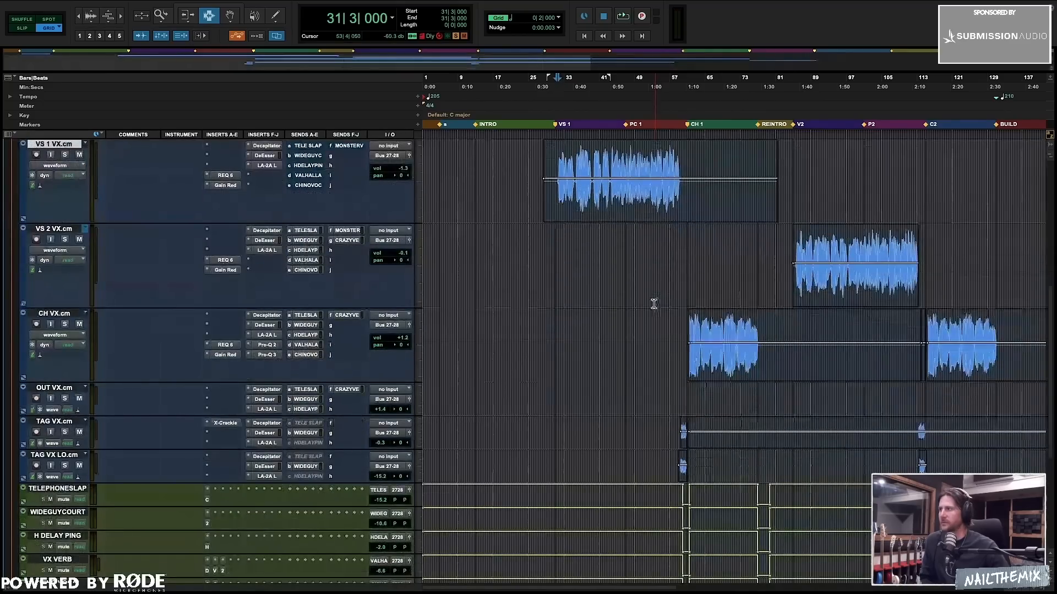
scroll(347, 331, "up", 7)
left_click(307, 377)
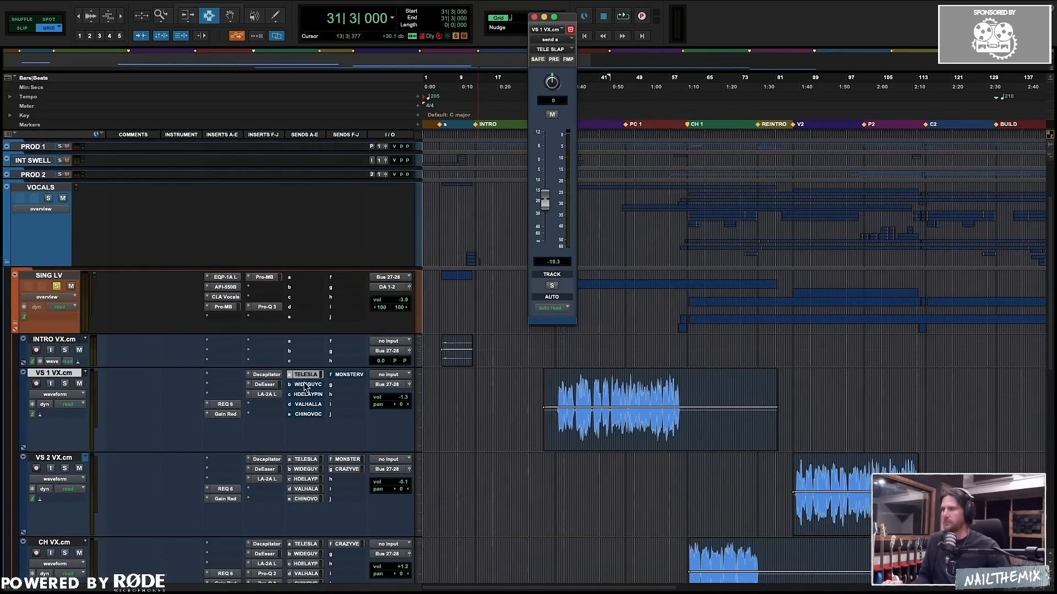
scroll(306, 385, "down", 10)
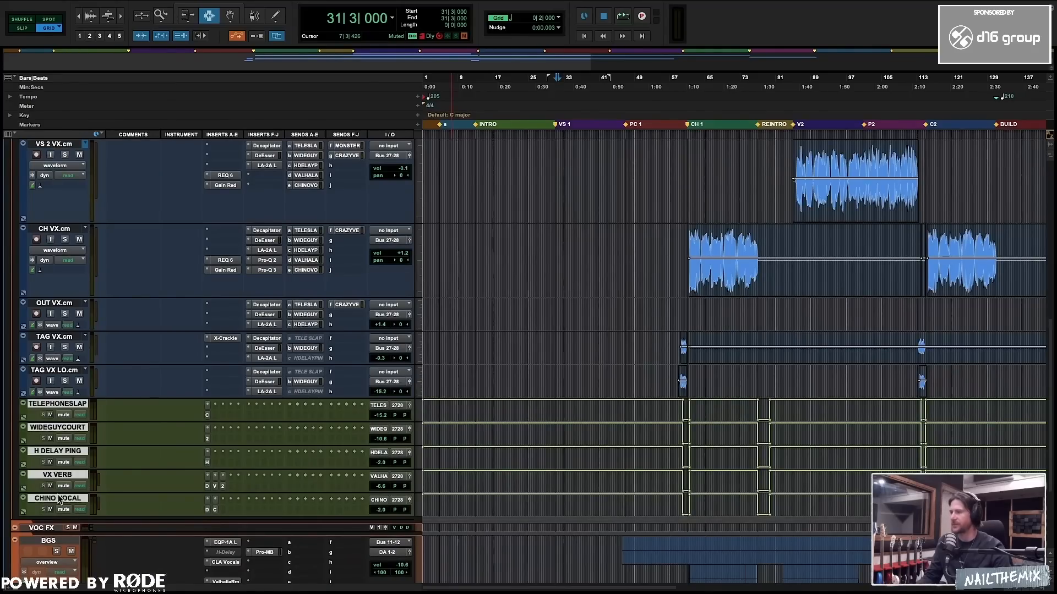
left_click_drag(69, 492, 70, 511)
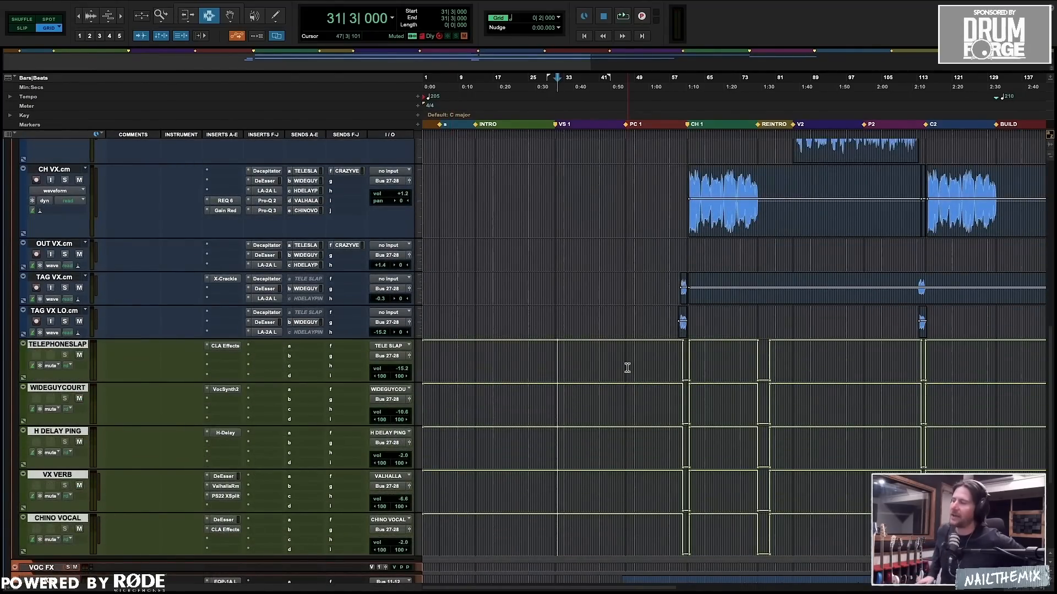
Switch the VS 1 VX effect sends, from TELE SLAP through MONSTER VX, to pre-fader.
scroll(627, 368, "up", 6)
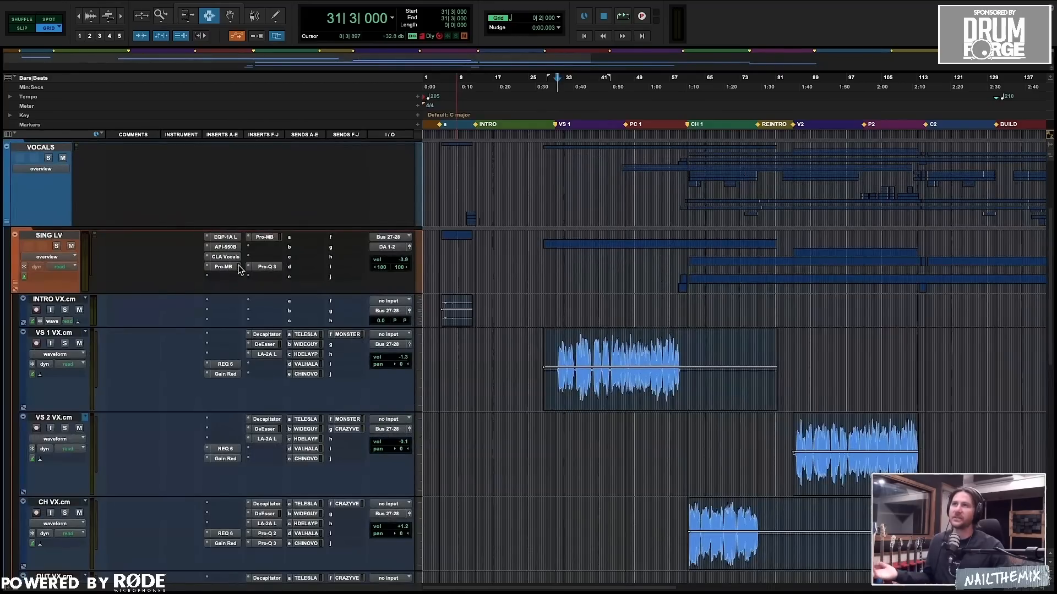
scroll(450, 280, "down", 6)
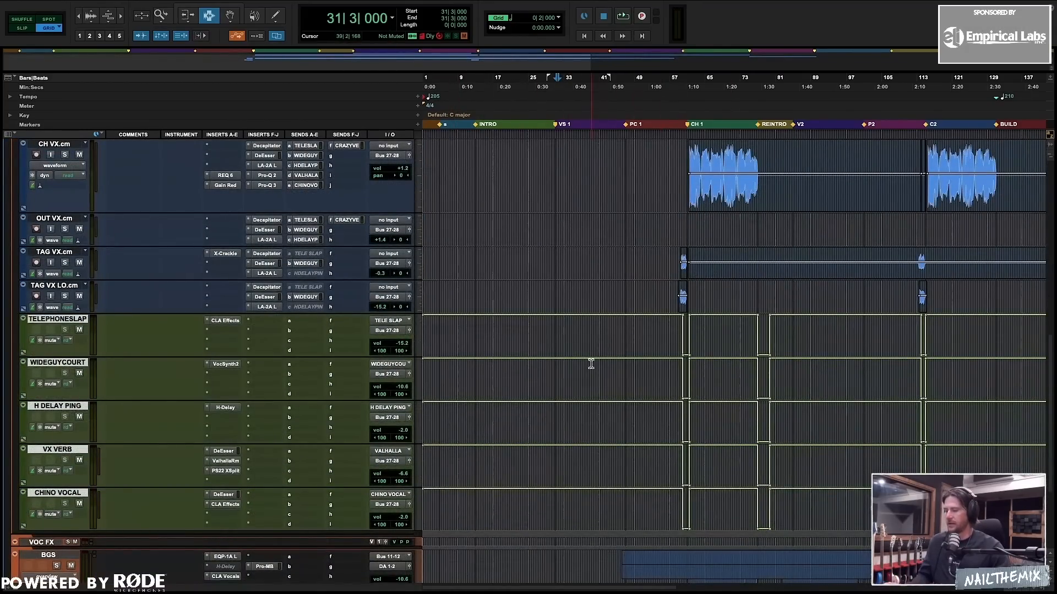
key("t")
key("t")
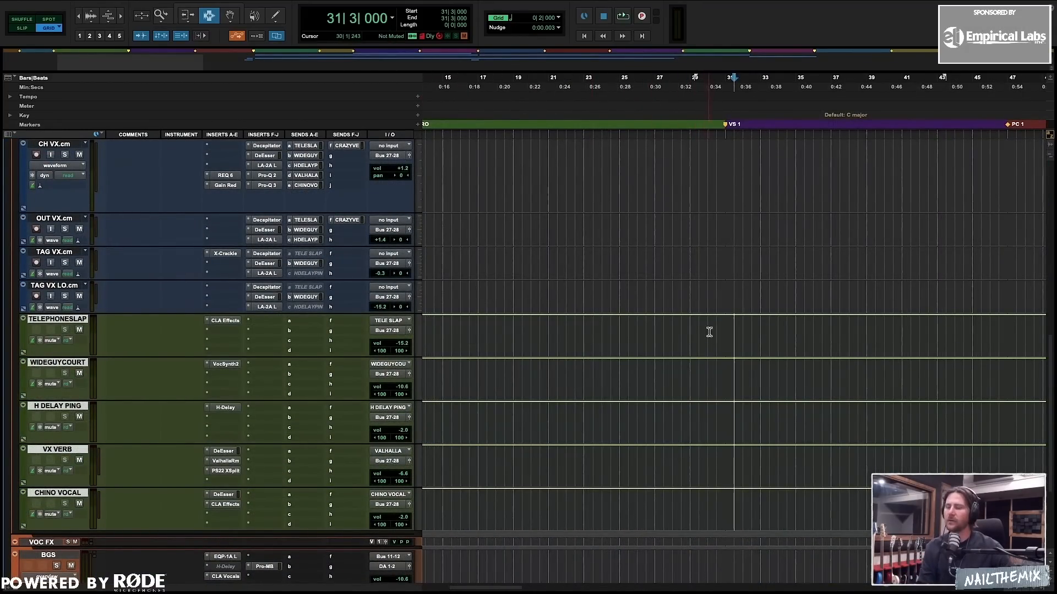
scroll(709, 331, "up", 5)
left_click(306, 247)
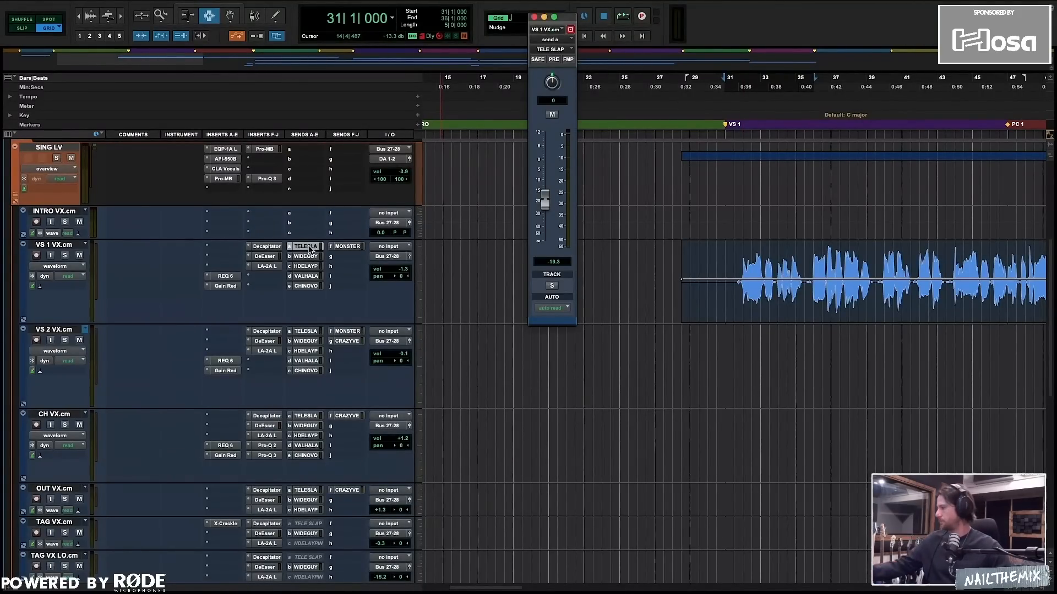
left_click(306, 266)
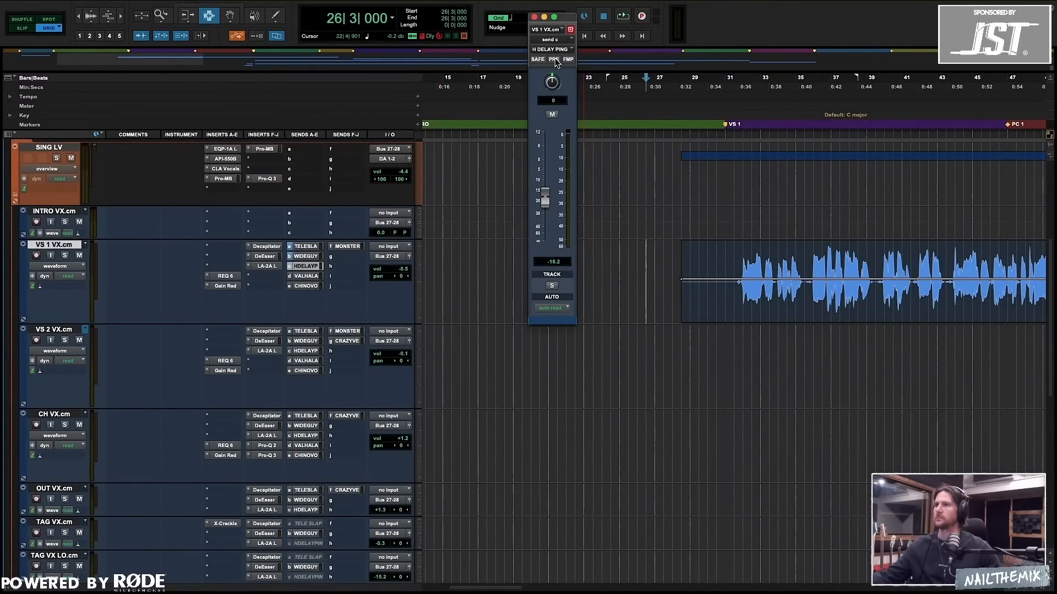
left_click(306, 277)
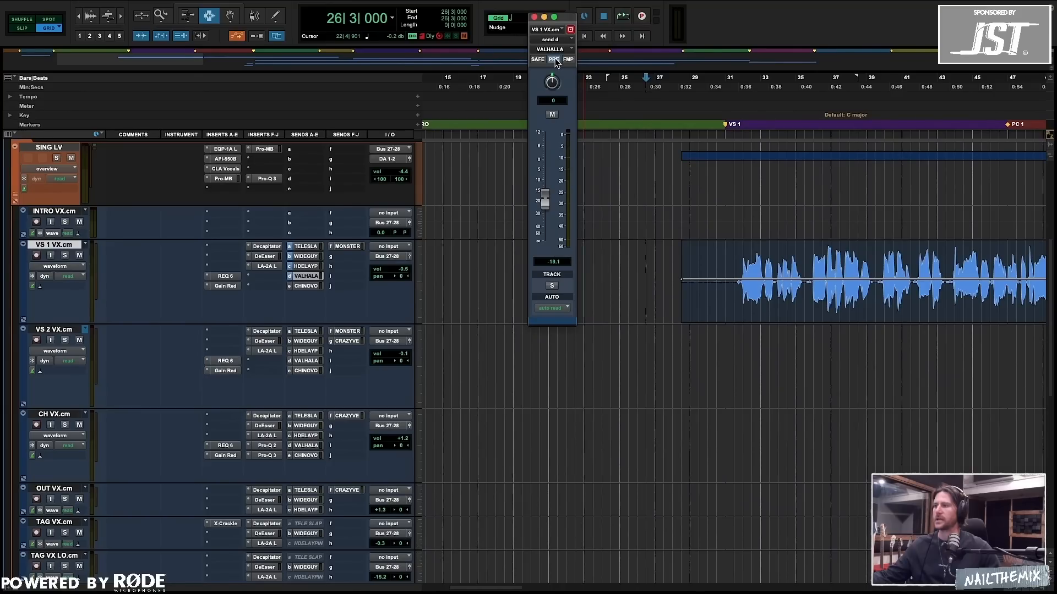
left_click(306, 286)
left_click(555, 60)
left_click(347, 247)
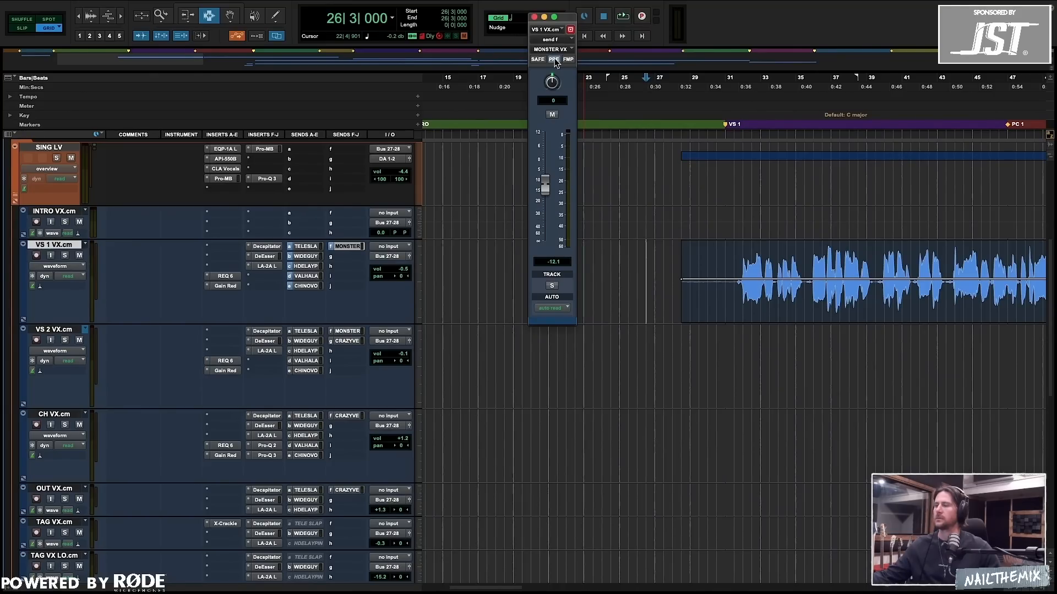
left_click(554, 61)
Select the VS 1 VX vocal from 32|1|000 to 60|1|000 and solo the TELEPHONESLAP return.
left_click_drag(740, 269, 959, 262)
key("r")
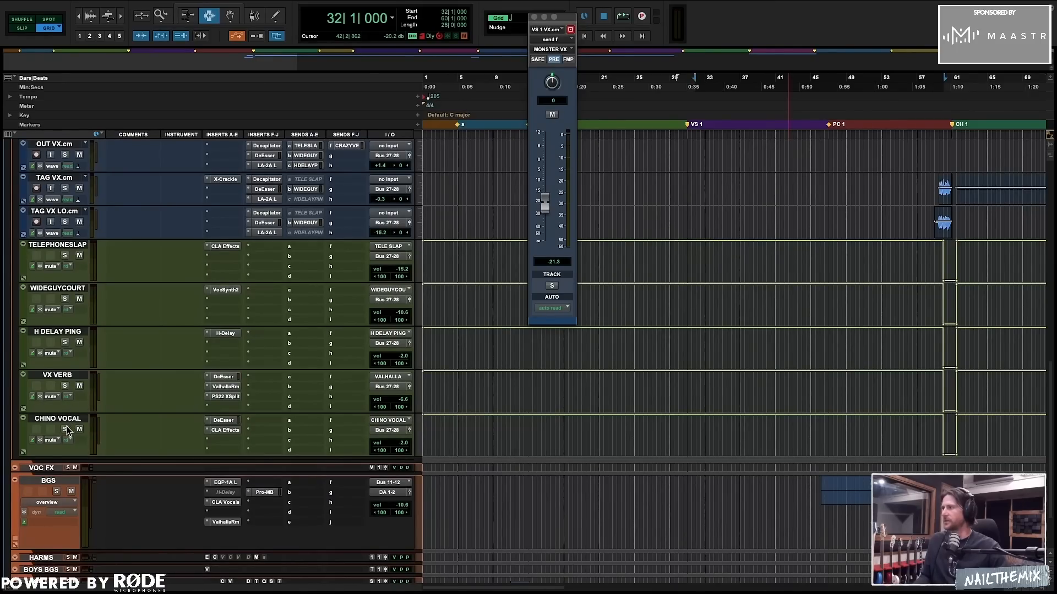
left_click(64, 256)
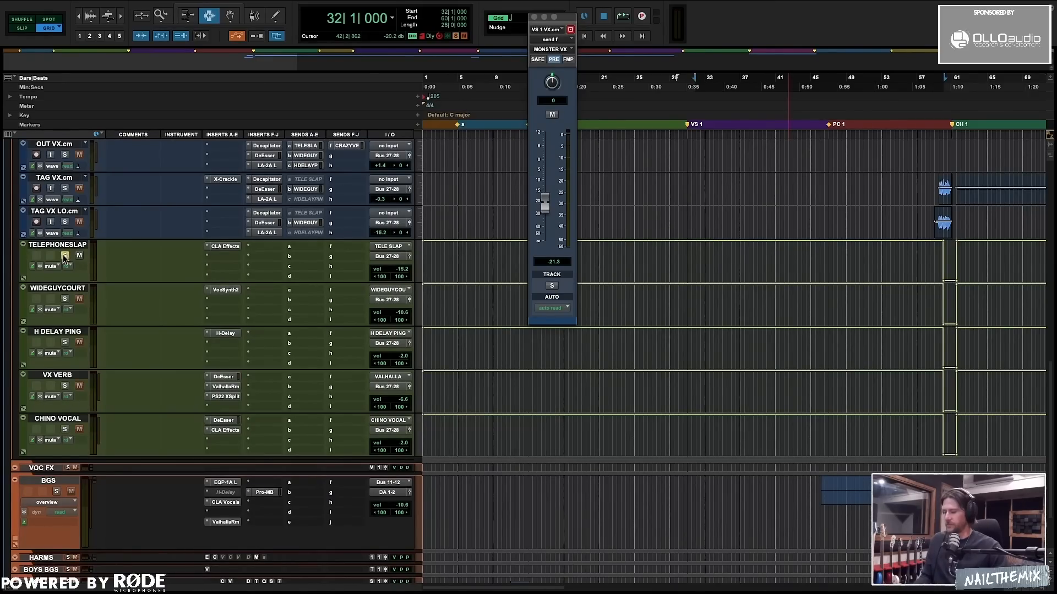
Open CLA Effects on TELEPHONESLAP and raise the track's volume to about -4.0 dB during playback.
left_click(225, 246)
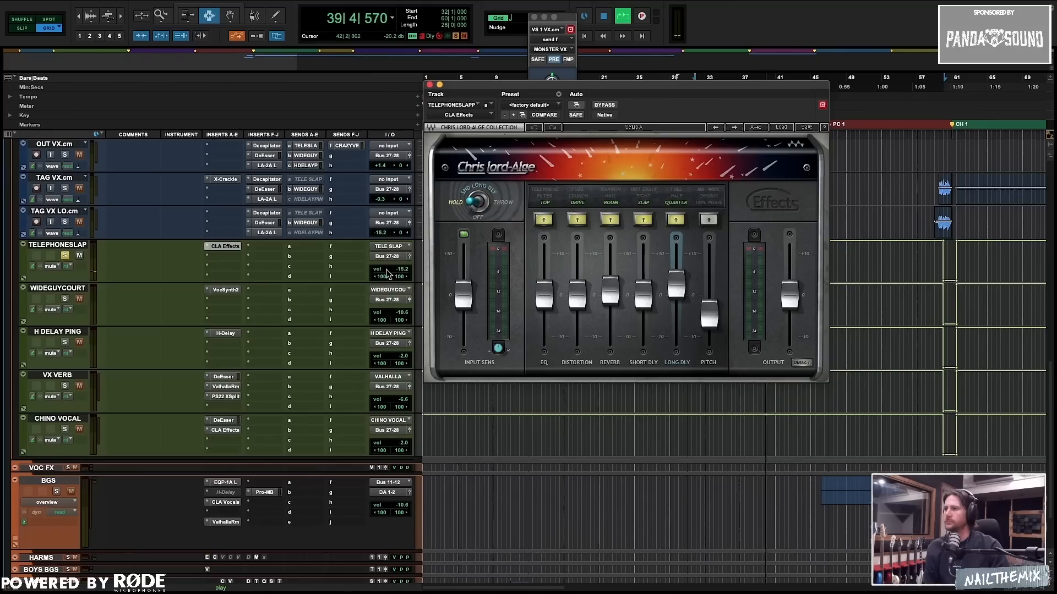
left_click_drag(396, 273, 403, 263)
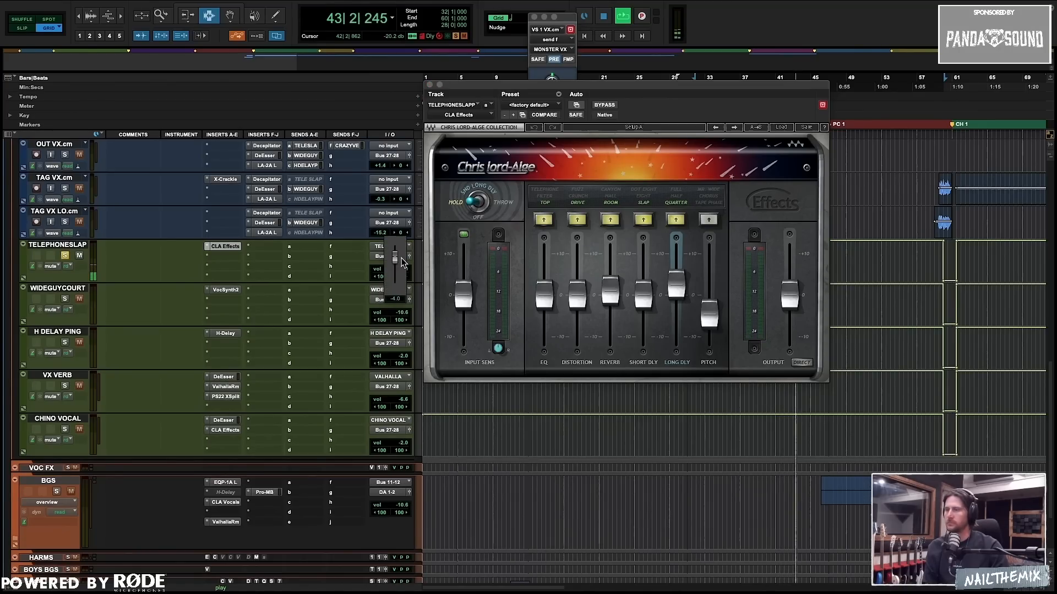
Lower the TELEPHONESLAP volume to about -12 dB and nudge the EQ fader up slightly in its CLA Effects plug-in.
left_click_drag(403, 264, 402, 272)
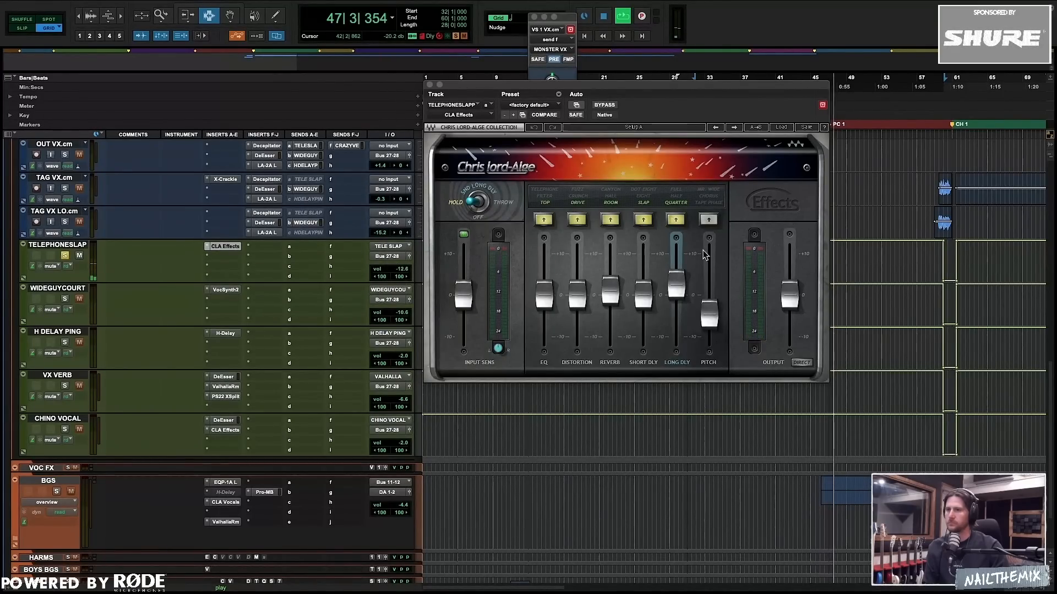
left_click(545, 294)
mouse_move(548, 294)
left_mouse_down()
mouse_move(548, 267)
mouse_move(548, 293)
left_mouse_up()
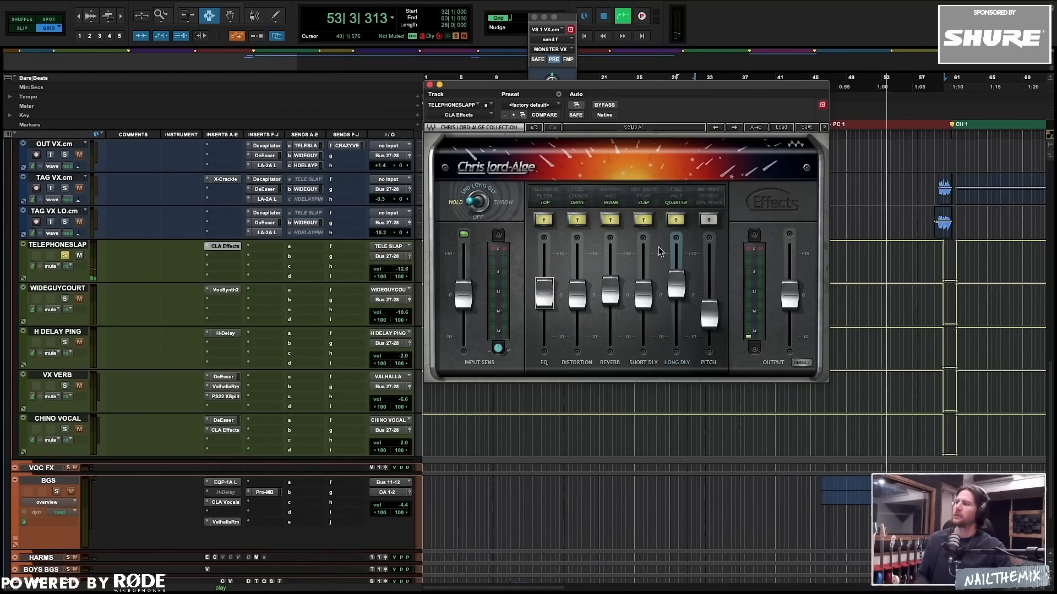
Replay the soloed TELEPHONESLAP return, comparing CLA Effects with its Direct output switched on and off.
key("space")
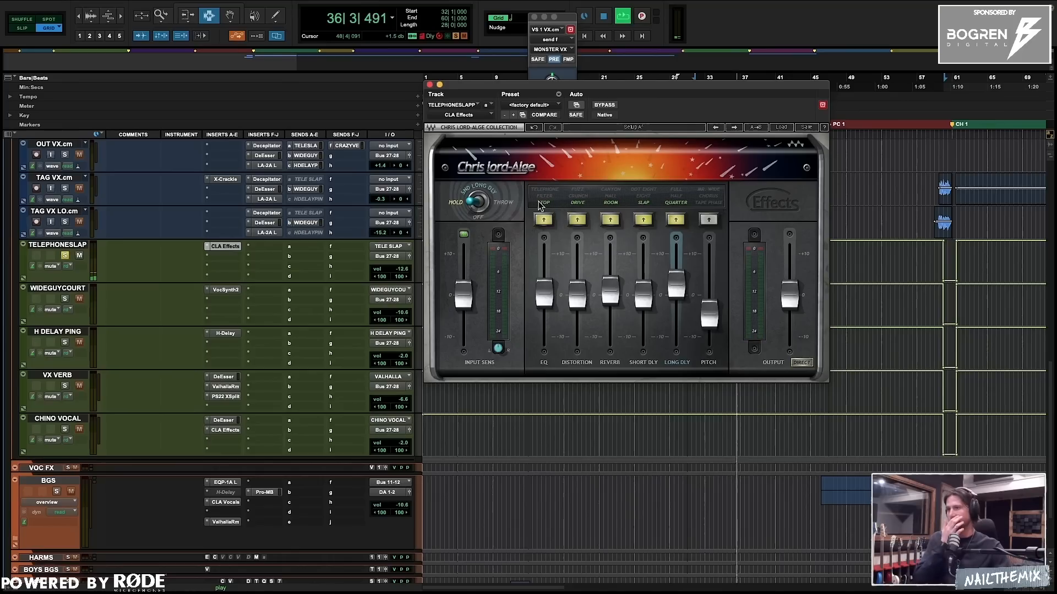
left_click(802, 363)
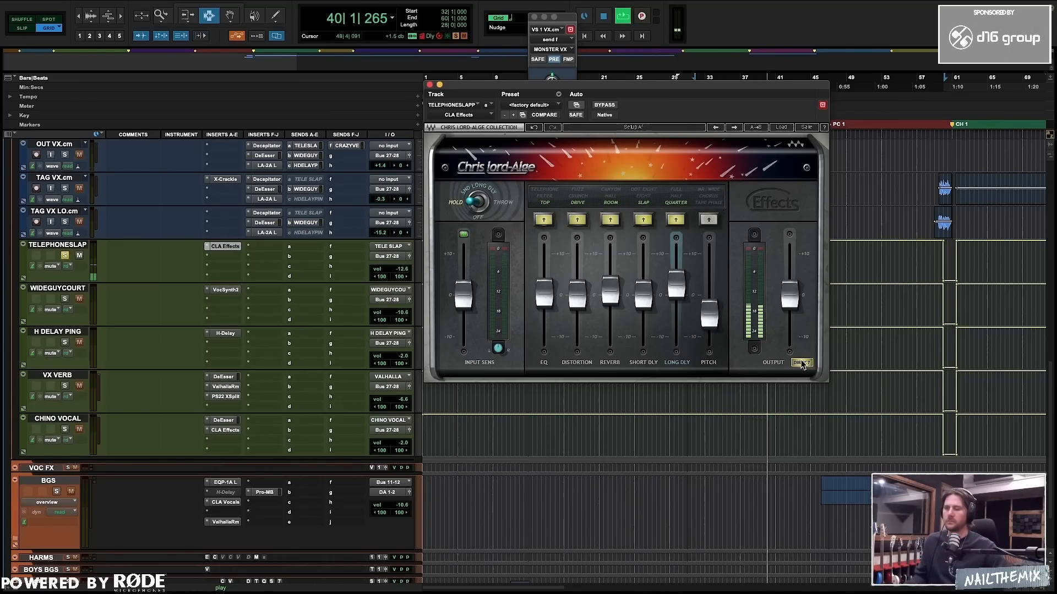
left_click(802, 363)
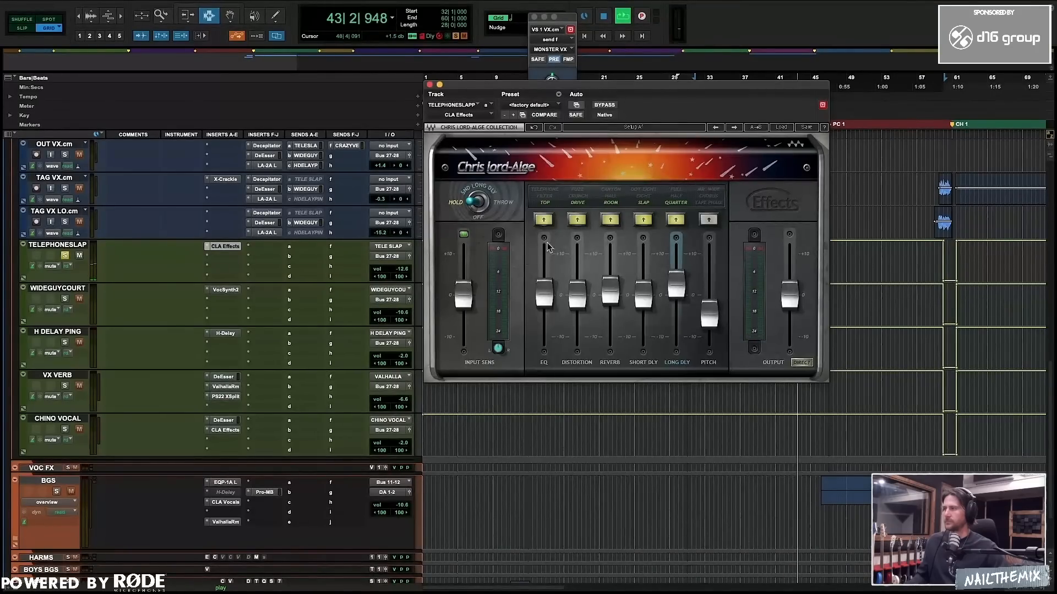
key("space")
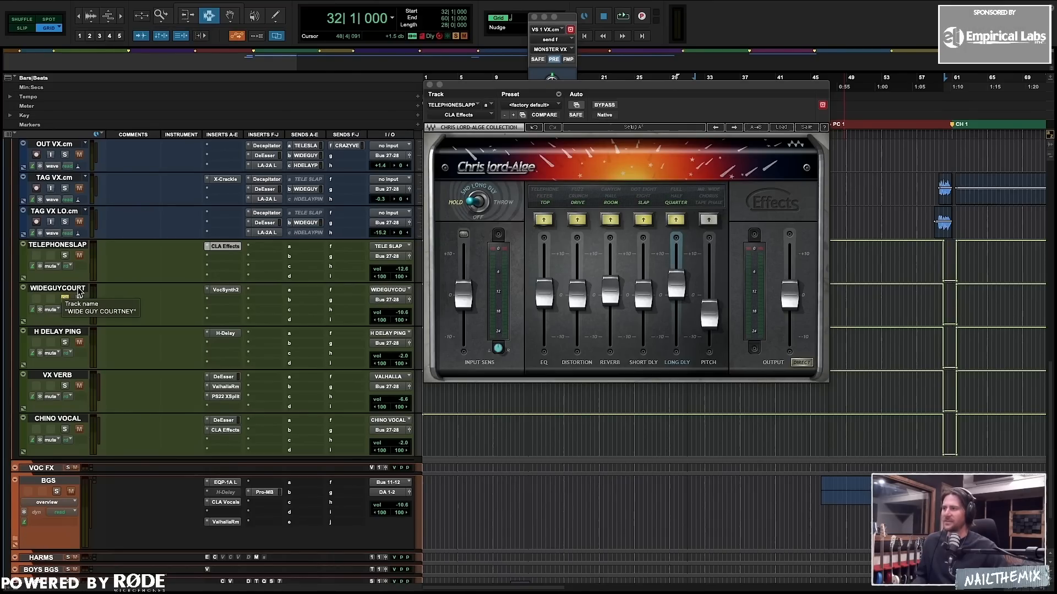
Audition the soloed WIDEGUYCOURT return with its VocalSynth 2 plug-in open, and unsolo the track.
key("t")
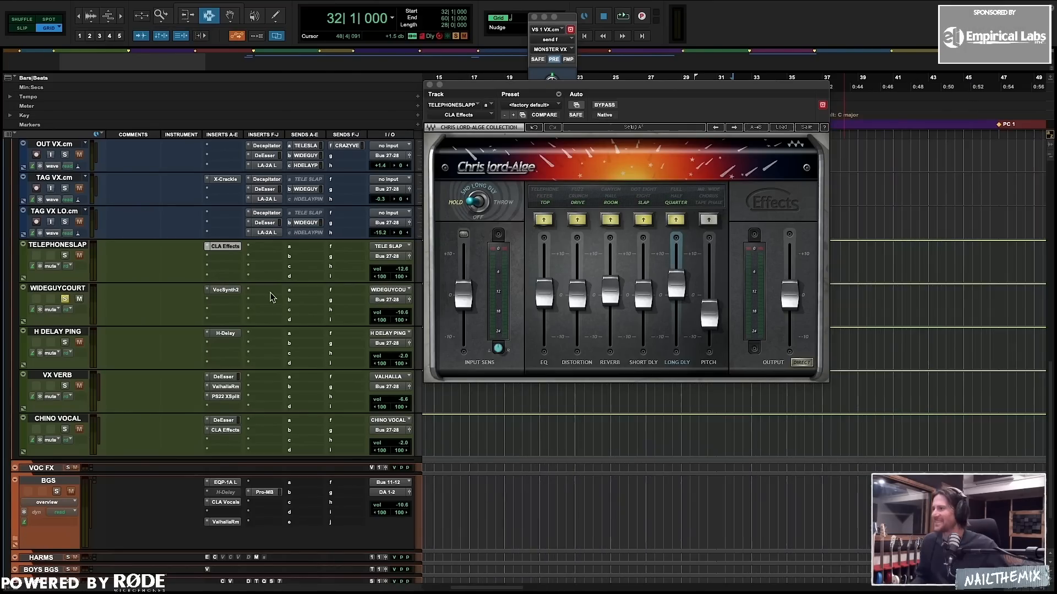
left_click(226, 290)
key("space")
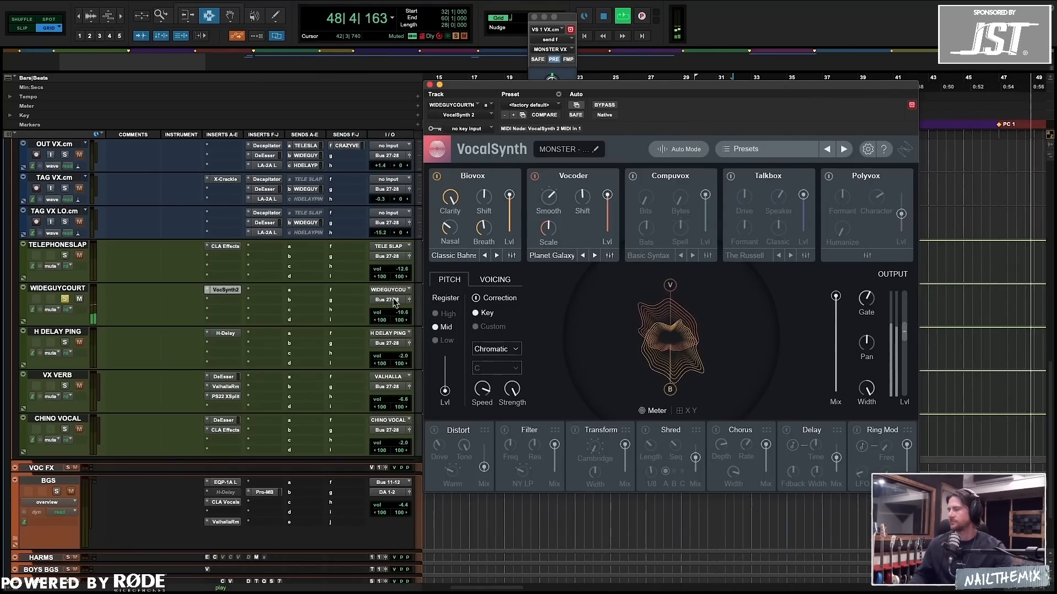
key("space")
left_click(65, 299)
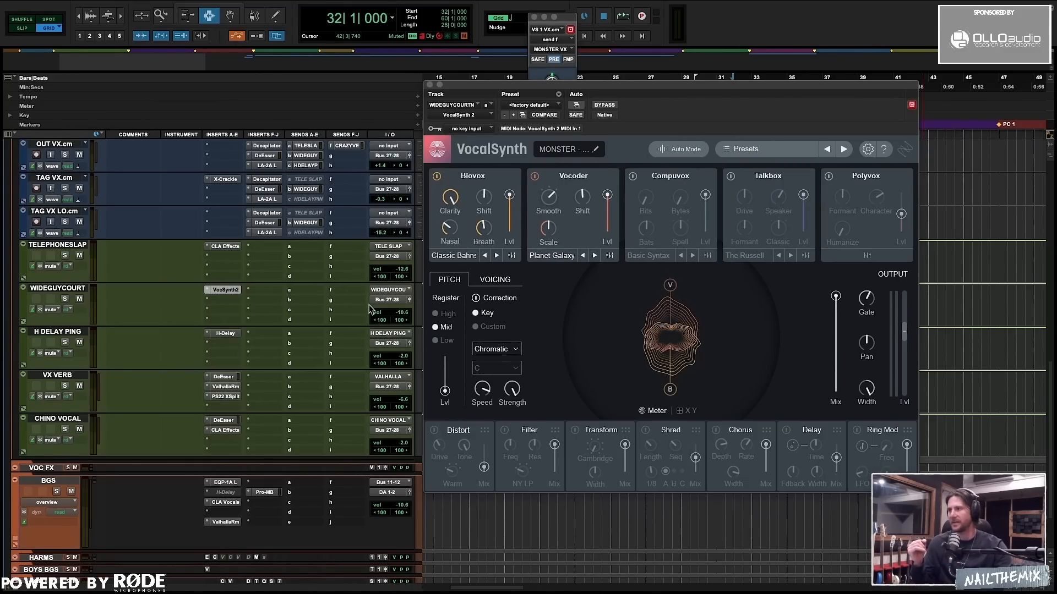
Solo the H DELAY PING return and audition it with its H-Delay plug-in open.
scroll(293, 300, "up", 10)
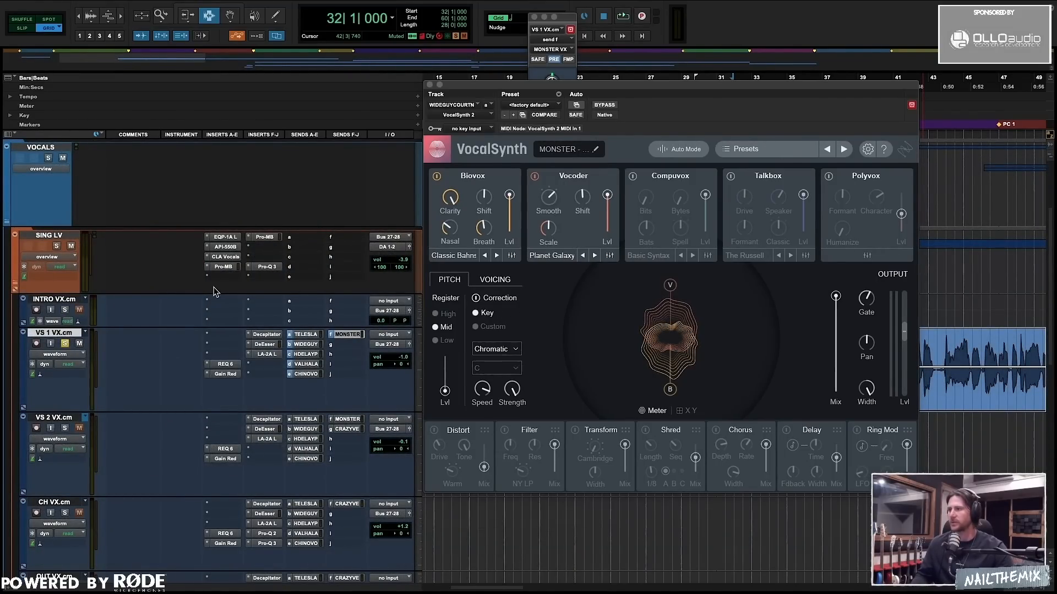
scroll(329, 348, "down", 10)
scroll(323, 360, "up", 4)
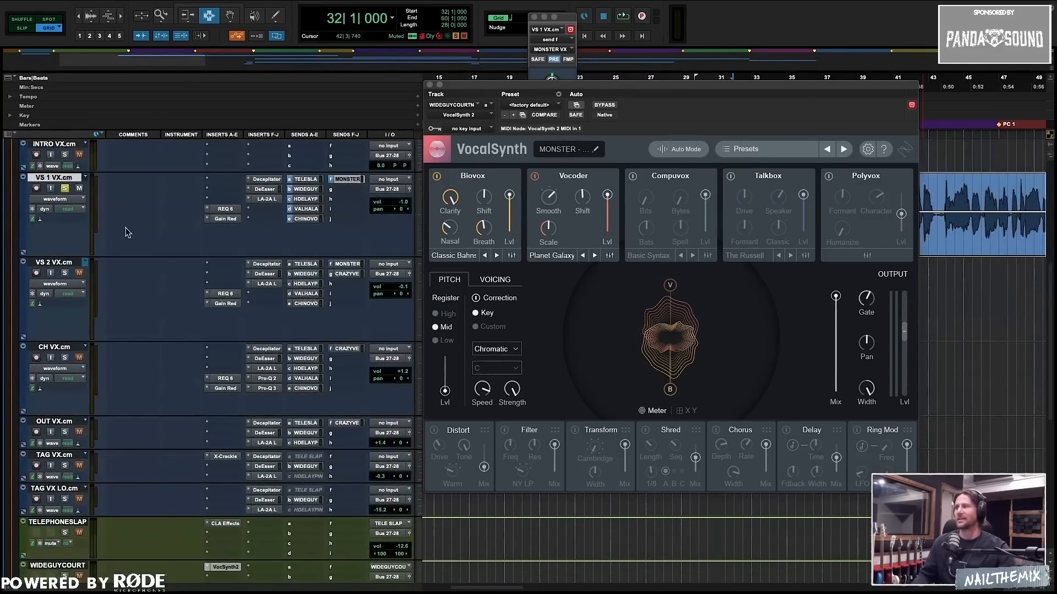
scroll(335, 344, "down", 5)
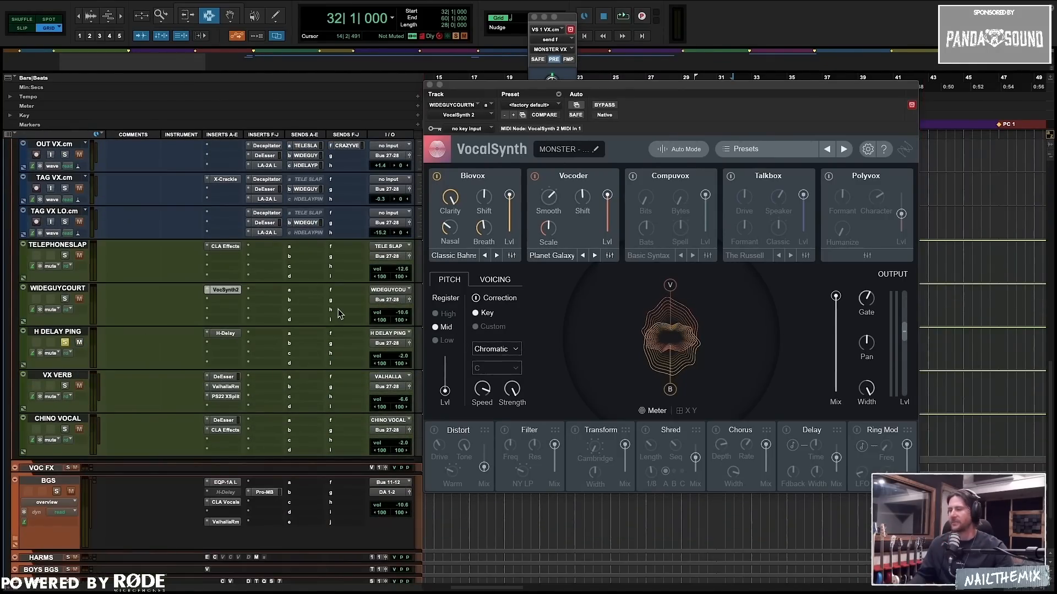
key("space")
left_click(233, 334)
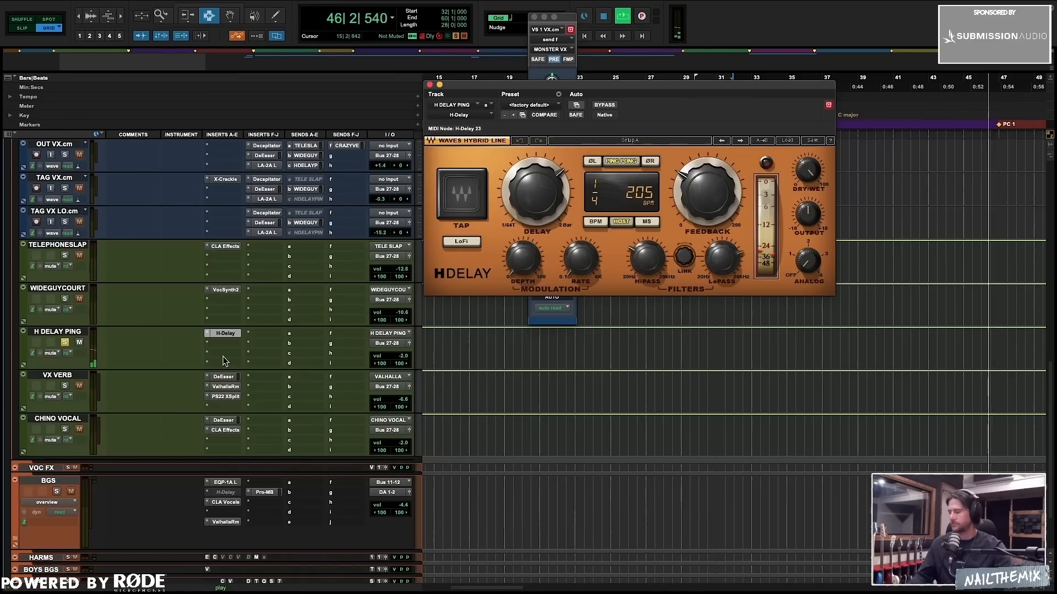
key("space")
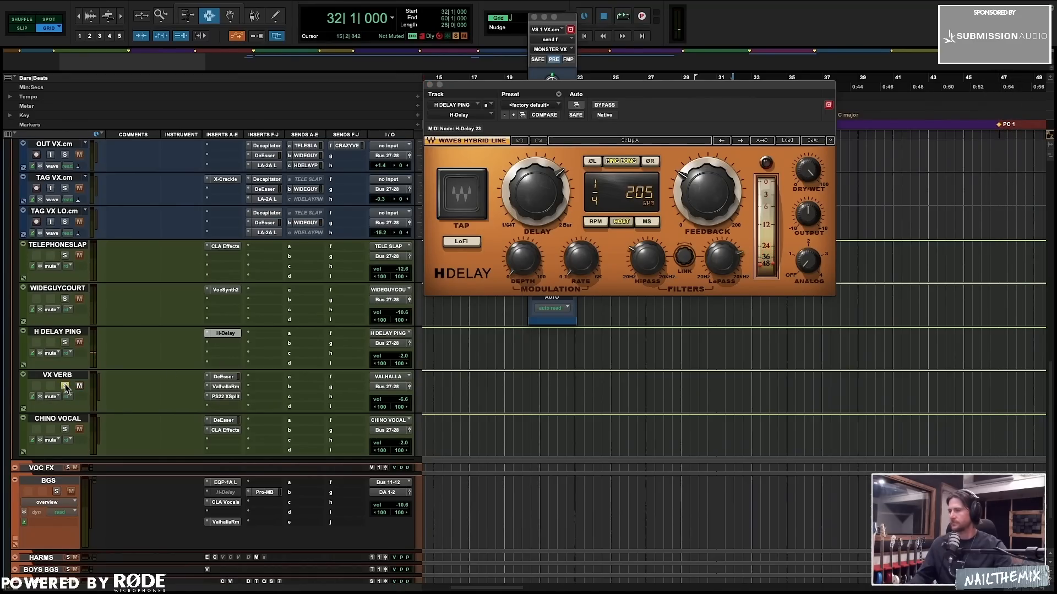
Audition the soloed VX VERB return while inspecting its DeEsser, ValhallaRoom and PS22 XSplit inserts, and unsolo it.
key("space")
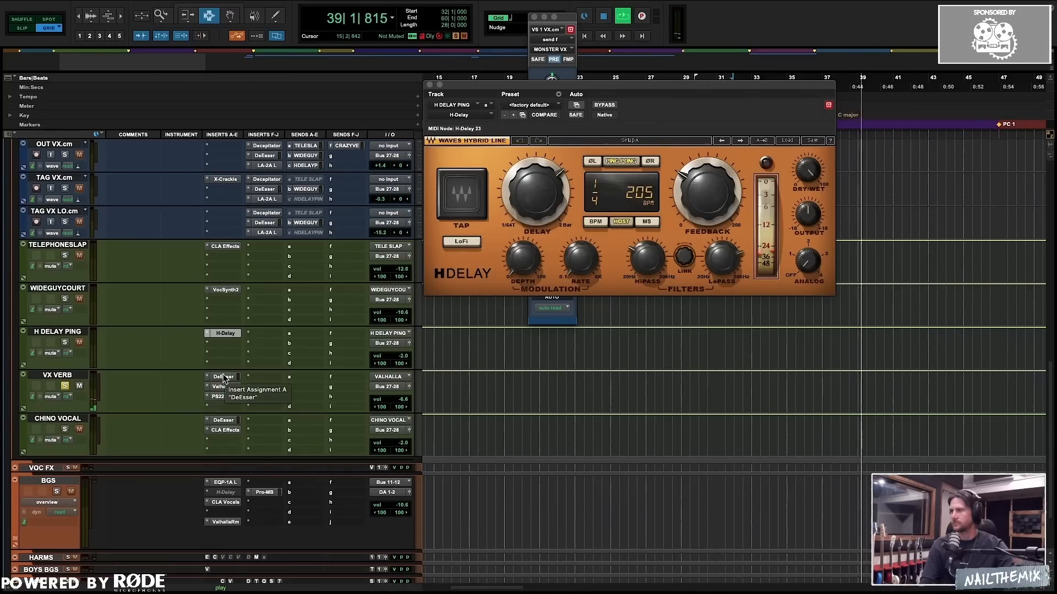
left_click(223, 376)
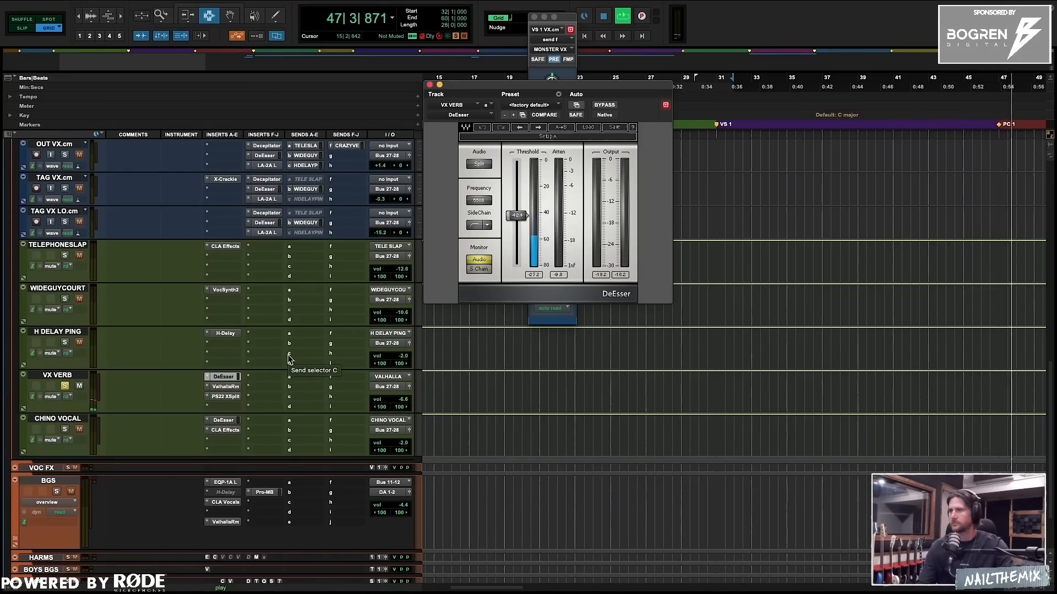
left_click(225, 386)
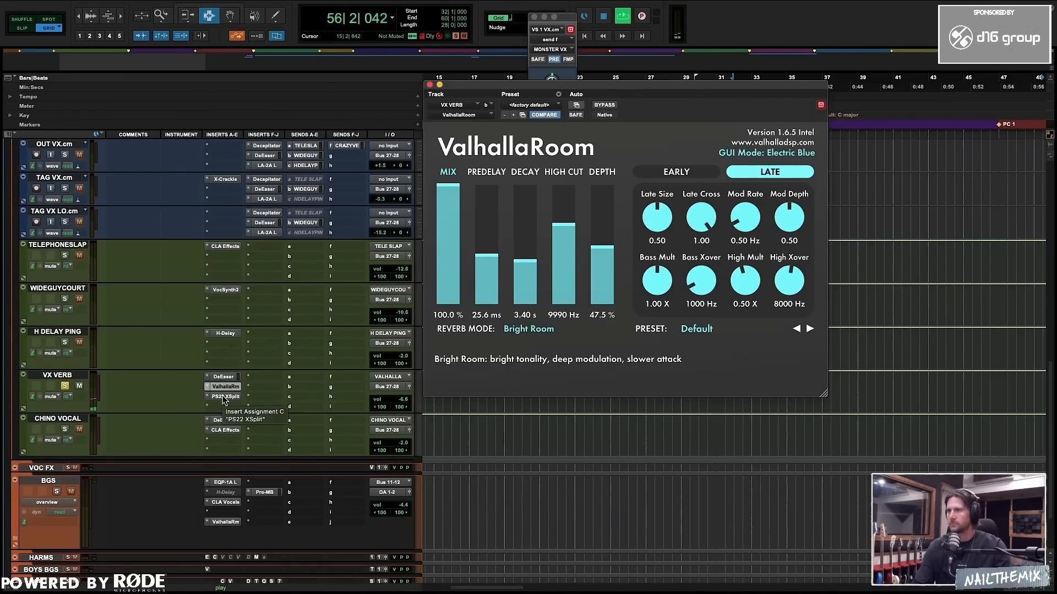
left_click(224, 399)
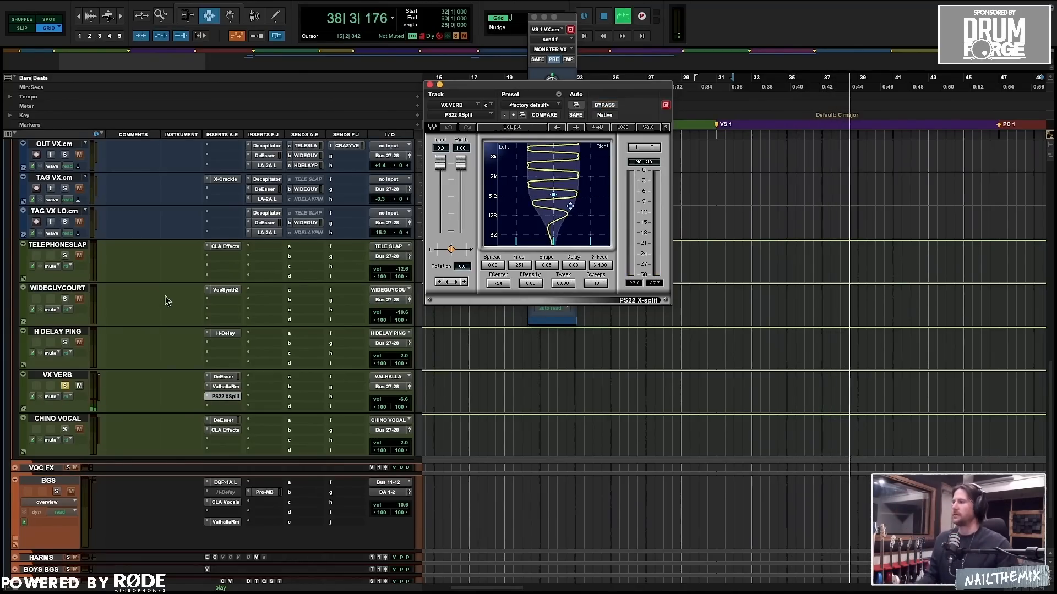
key("space")
left_click(65, 386)
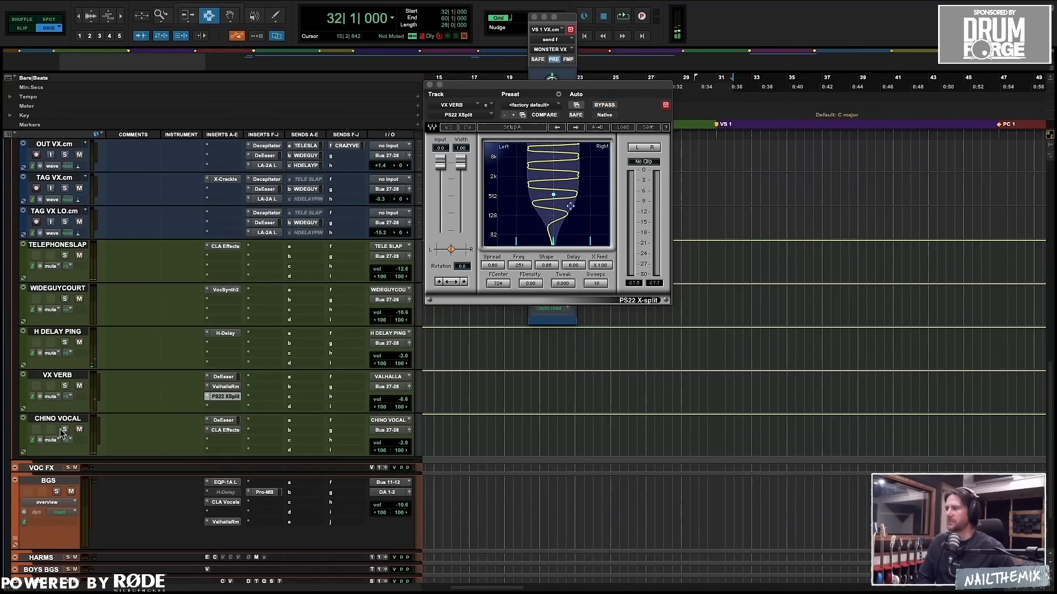
Audition the CHINO VOCAL return with its DeEsser and CLA Effects inserts open, briefly soloing TELEPHONESLAP for comparison.
left_click(220, 420)
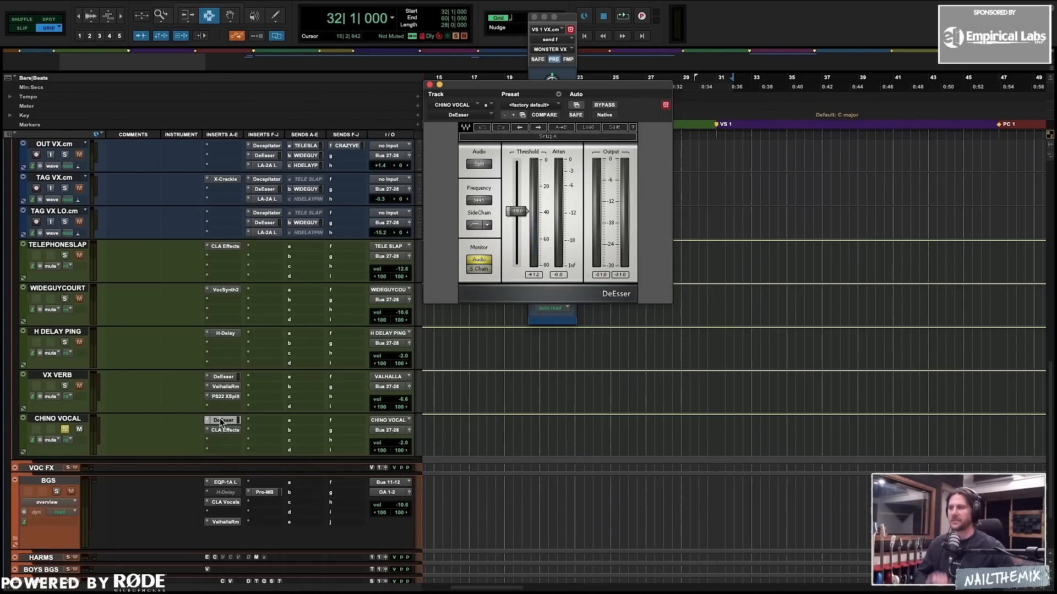
key("space")
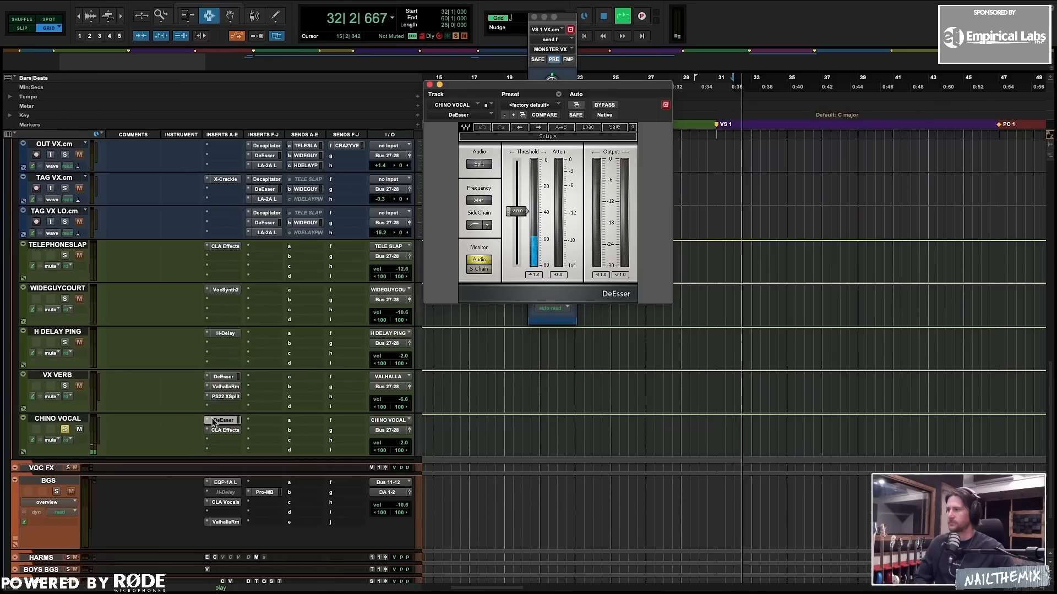
left_click(65, 256)
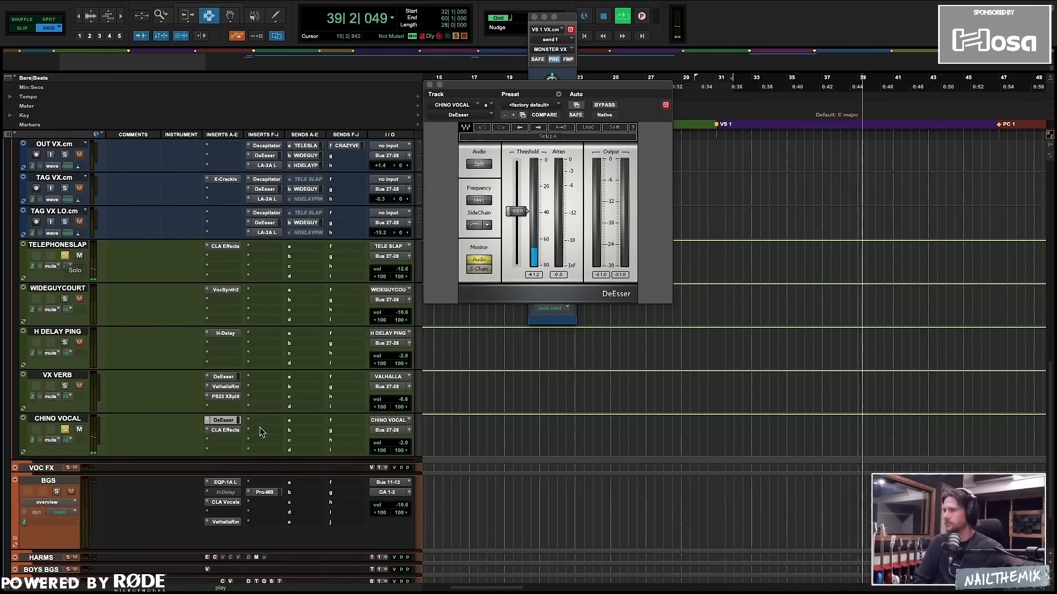
left_click(230, 431)
left_click(65, 256)
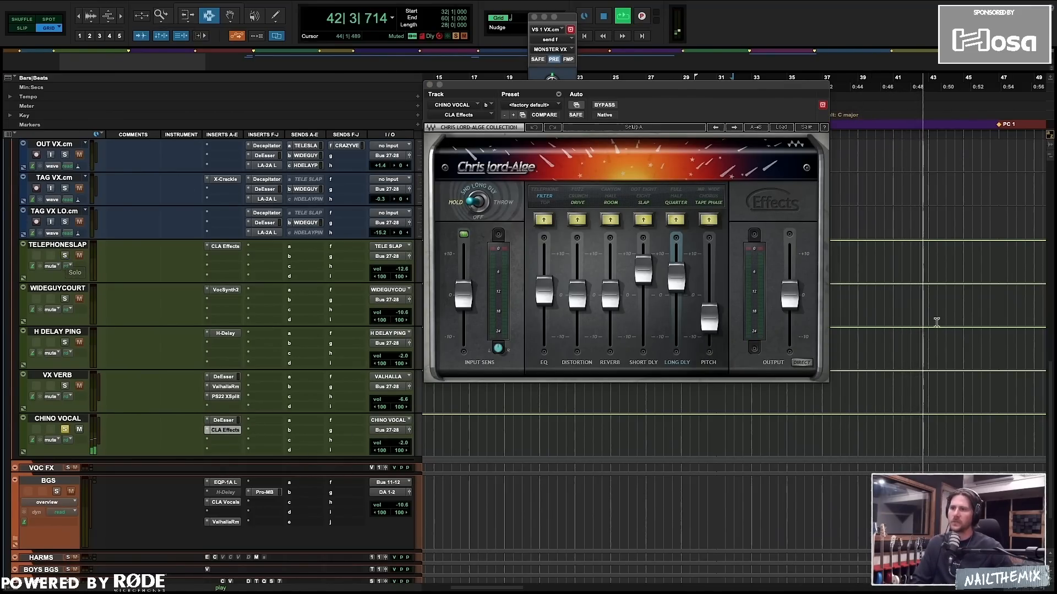
Nudge the Pitch fader up slightly in CLA Effects on CHINO VOCAL, stop playback and close the plug-in.
mouse_move(700, 322)
left_mouse_down()
mouse_move(700, 259)
mouse_move(700, 318)
mouse_move(709, 316)
left_mouse_up()
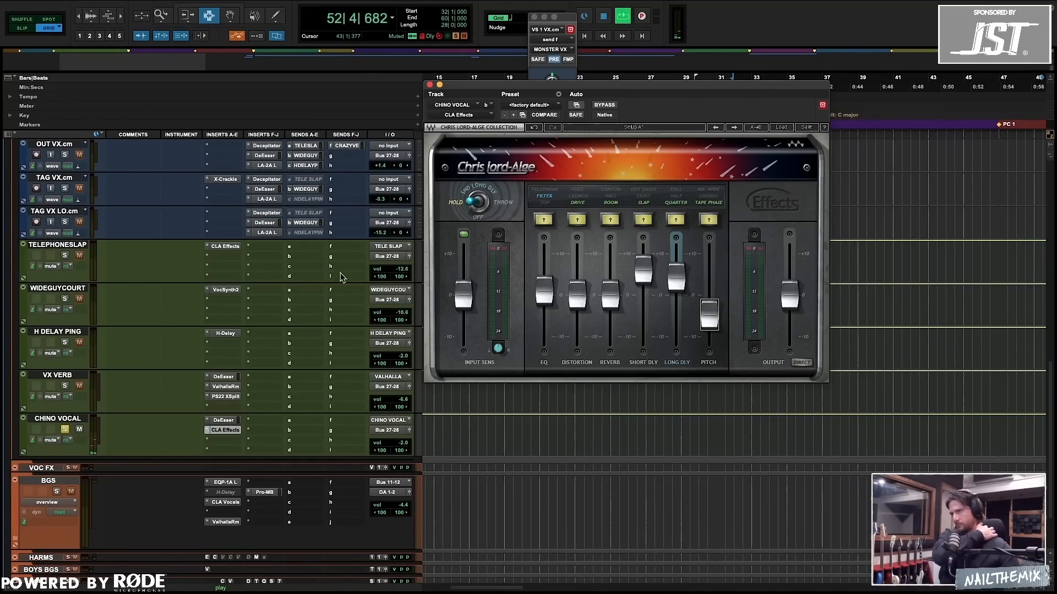
key("space")
left_click(430, 85)
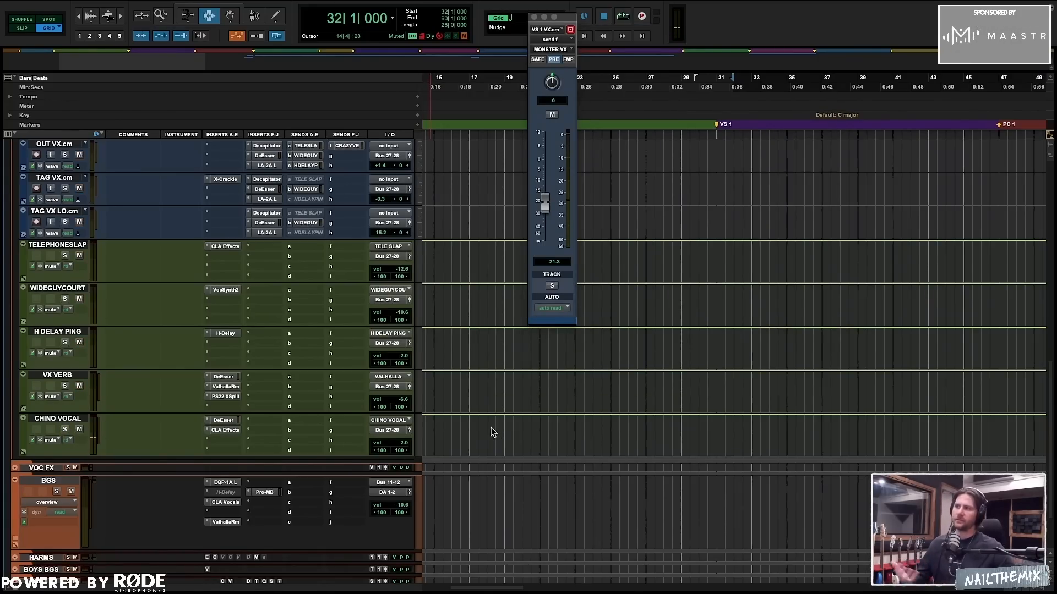
Check the MONSTER VX send on VS 1 VX and expand the VOC FX folder that holds its return track.
scroll(492, 432, "up", 10)
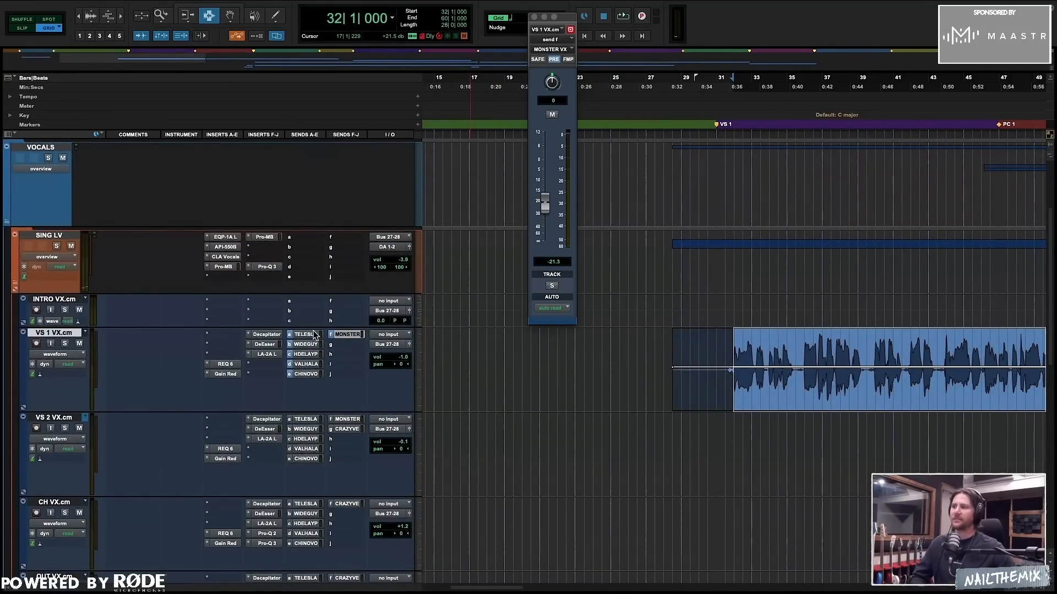
left_click(346, 334)
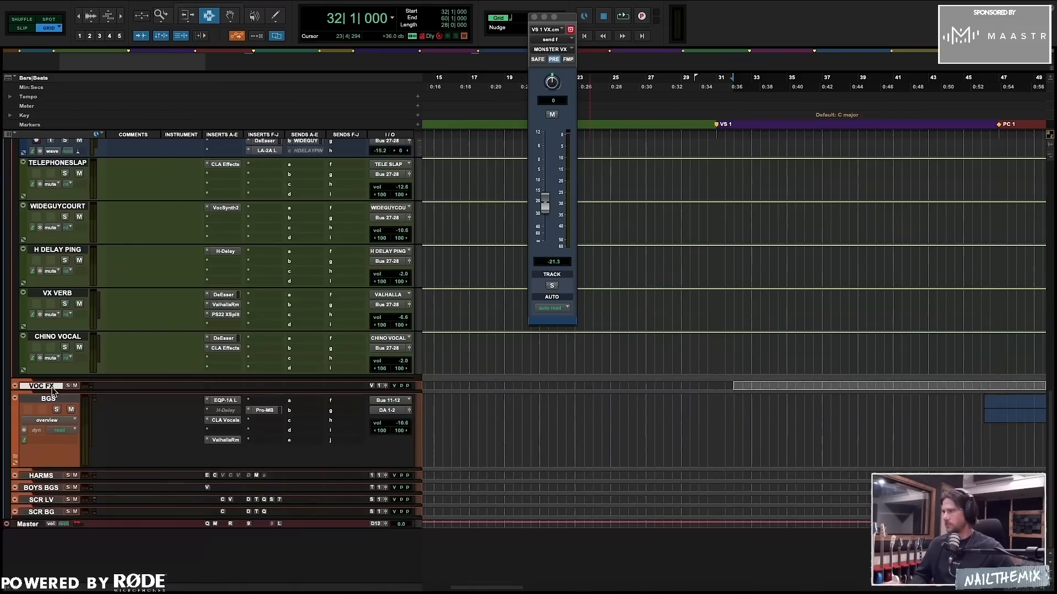
key("shift+f")
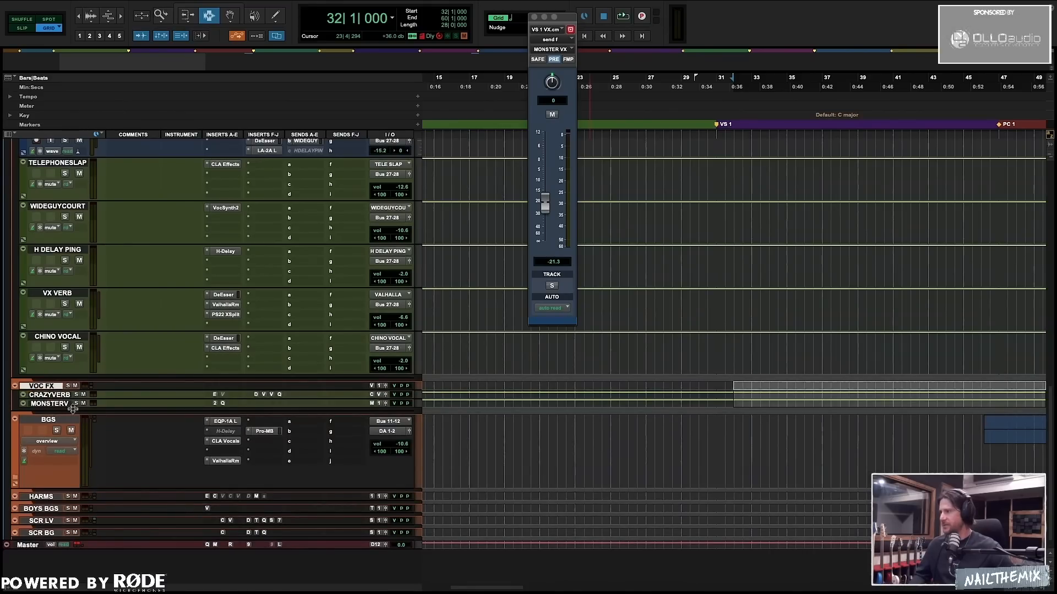
Enlarge the CRAZY VERB and MONSTER VC tracks to reveal their inserts, and show more of the timeline.
left_click(57, 397)
left_click(58, 403, "shift")
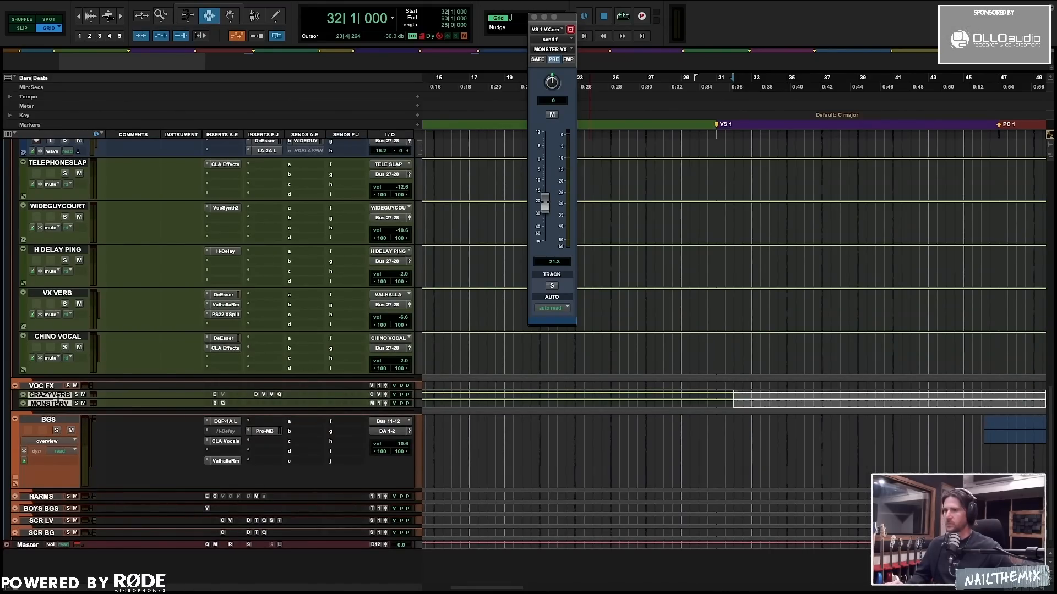
key("ctrl+Up")
key("ctrl+Up")
key("ctrl+Up")
key("r")
key("r")
Solo the MONSTER VC return and inspect its VocalSynth 2 and FabFilter Pro-Q 2 plug-ins during playback.
left_click(66, 472)
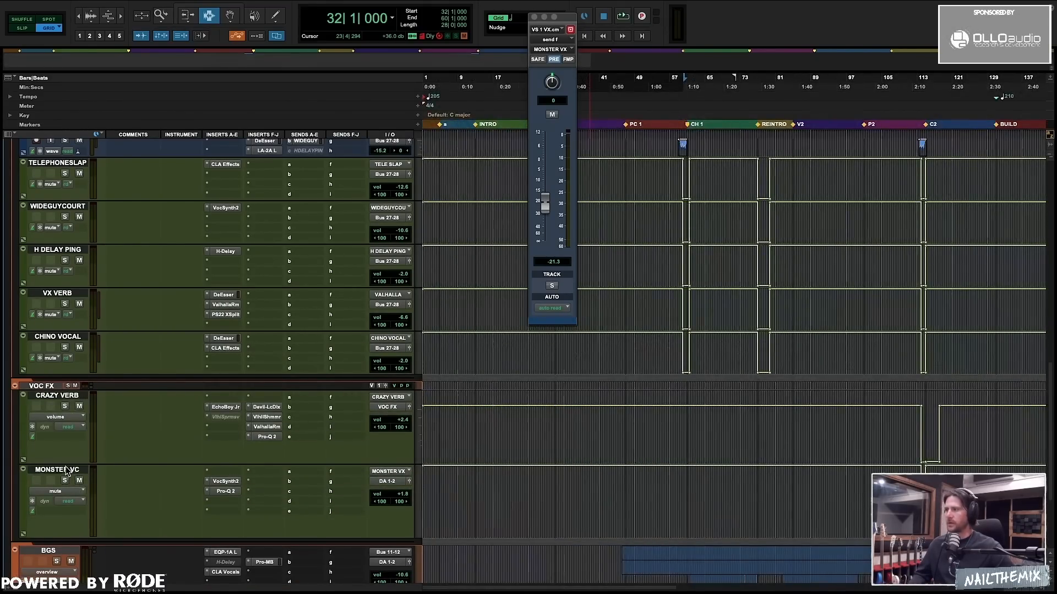
left_click(66, 472)
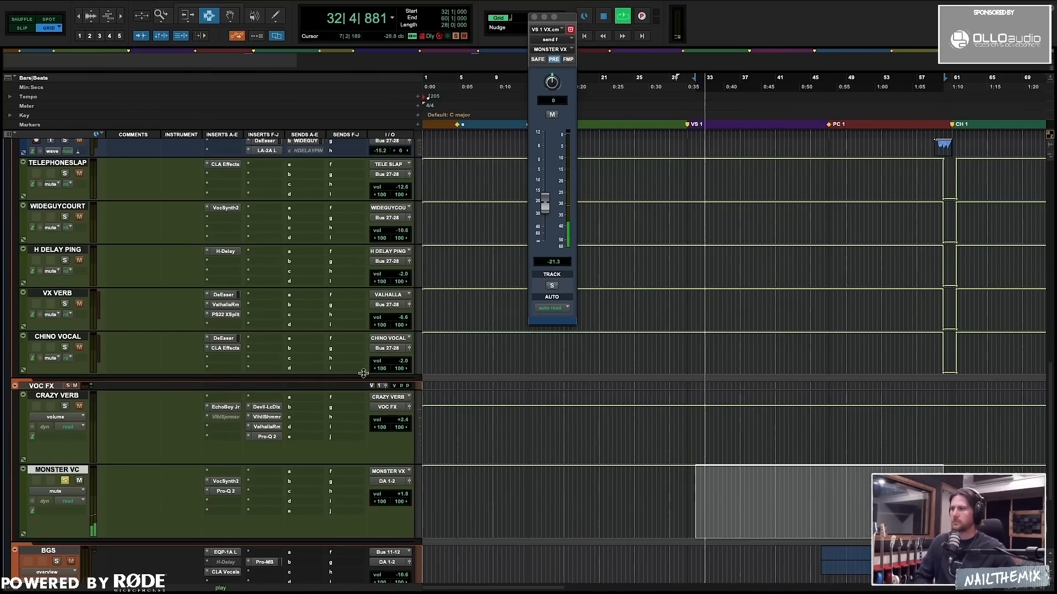
left_click(225, 482)
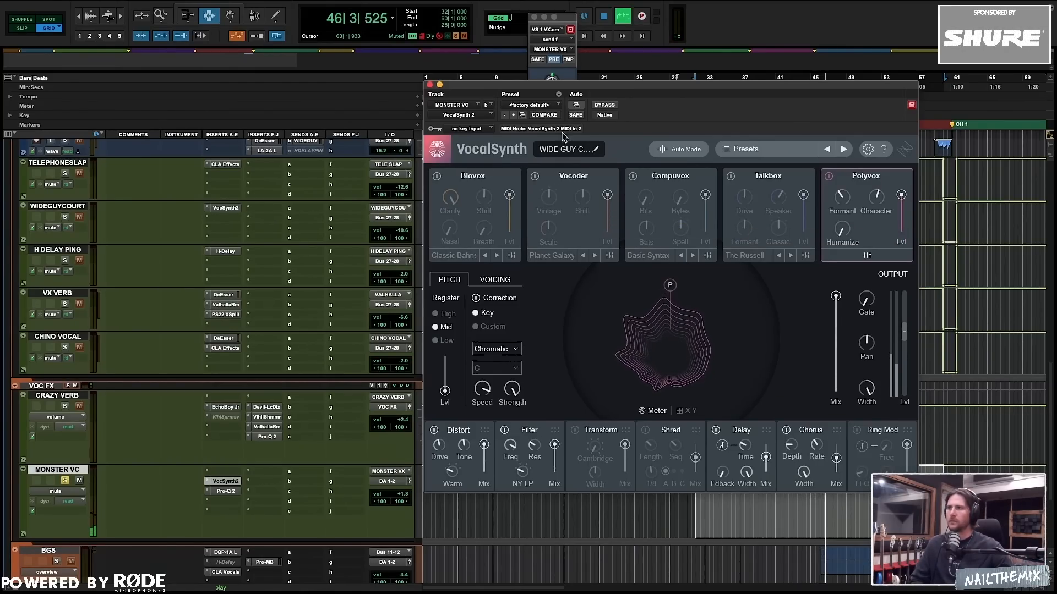
left_click_drag(577, 88, 697, 438)
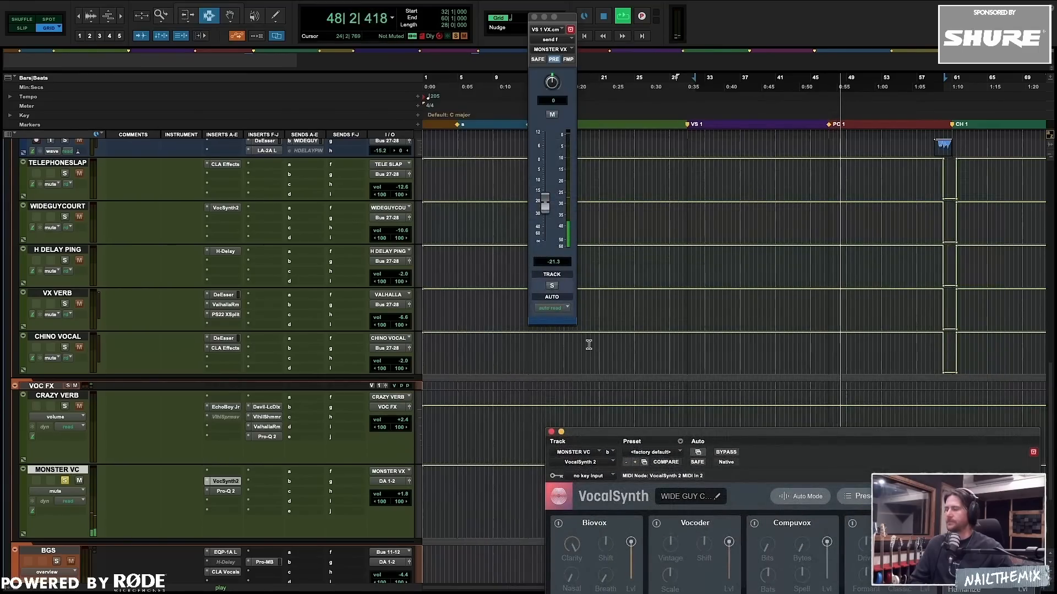
left_click(227, 491)
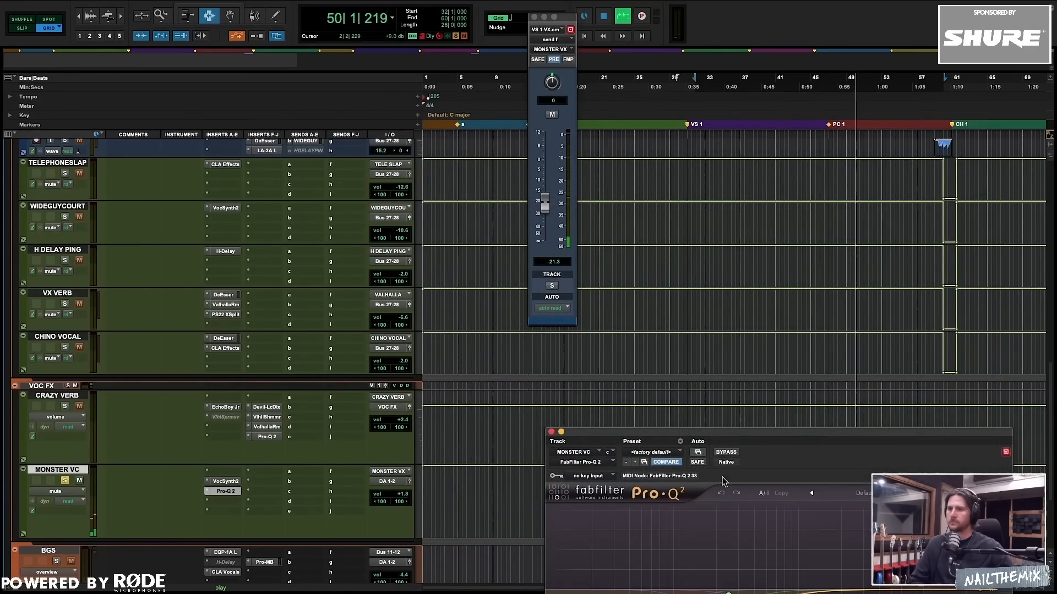
left_click_drag(851, 438, 821, 181)
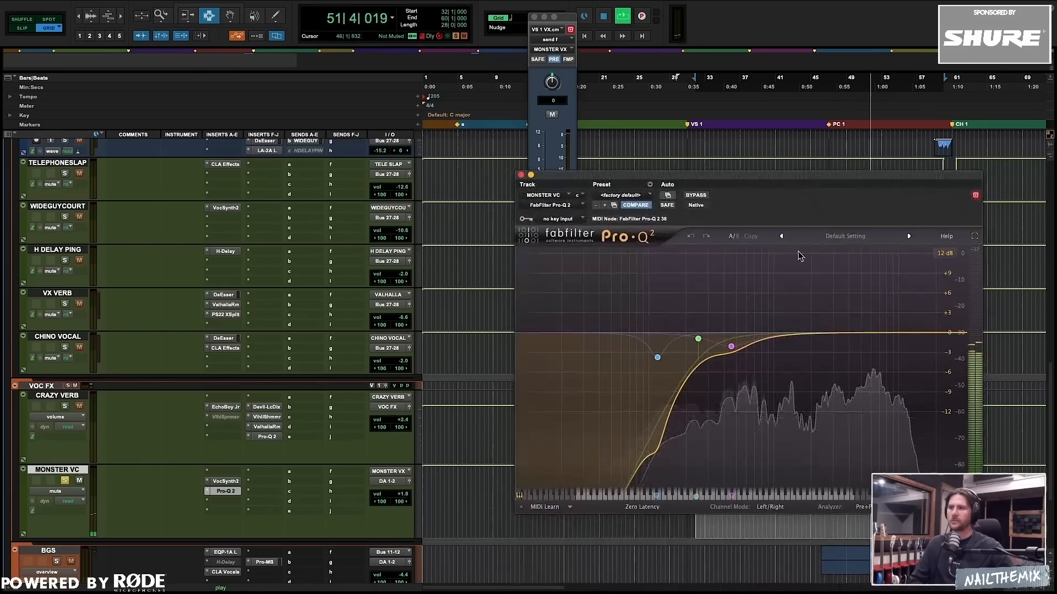
Compare the MONSTER VC return with FabFilter Pro-Q 2 bypassed and active, stop playback and go back to the VS 1 VX sends.
left_click(696, 196)
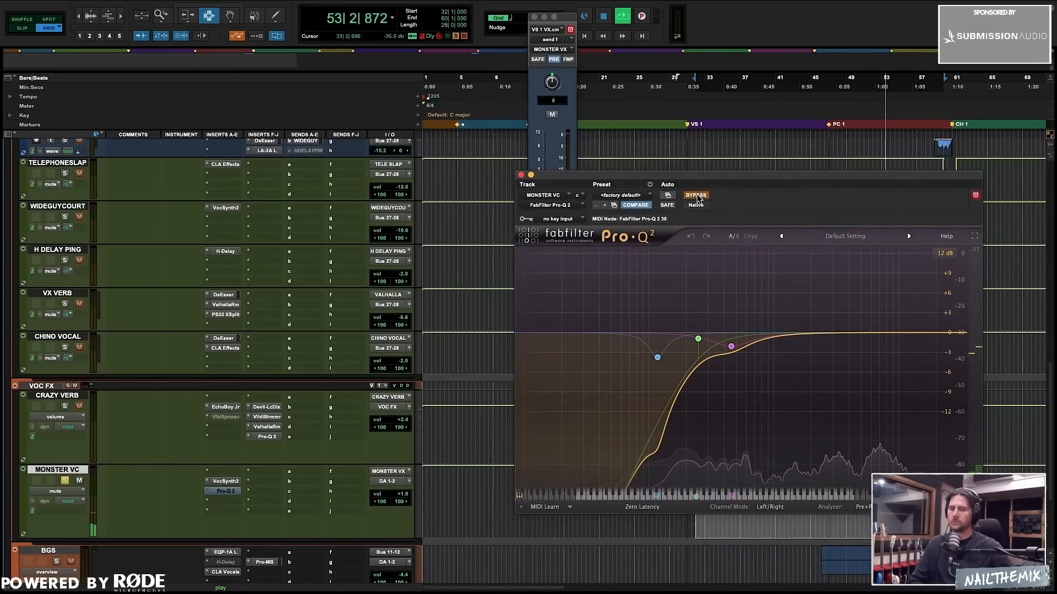
left_click(695, 196)
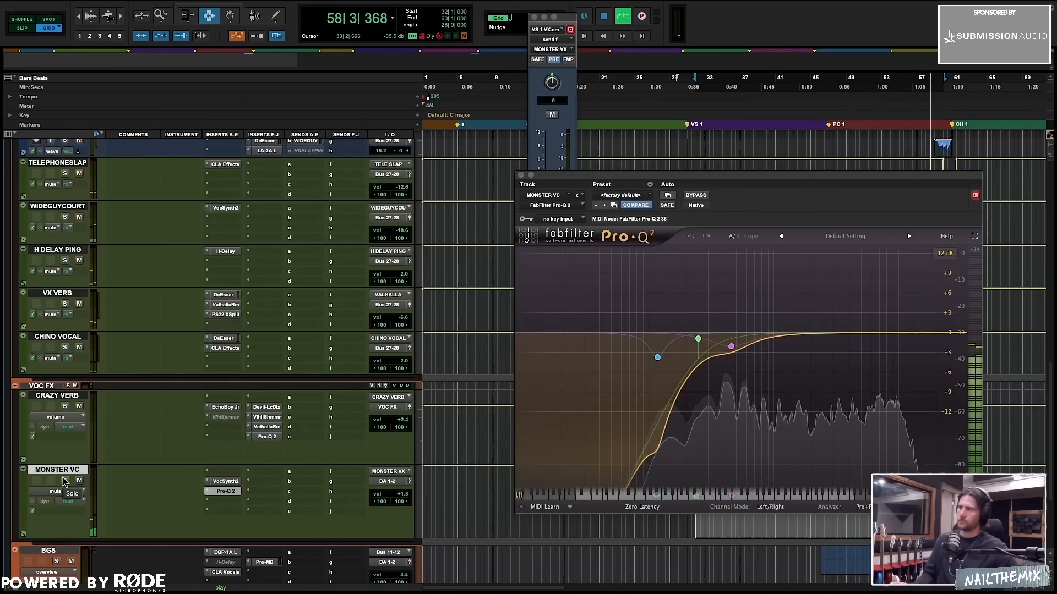
key("space")
scroll(396, 296, "up", 4)
scroll(392, 295, "up", 5)
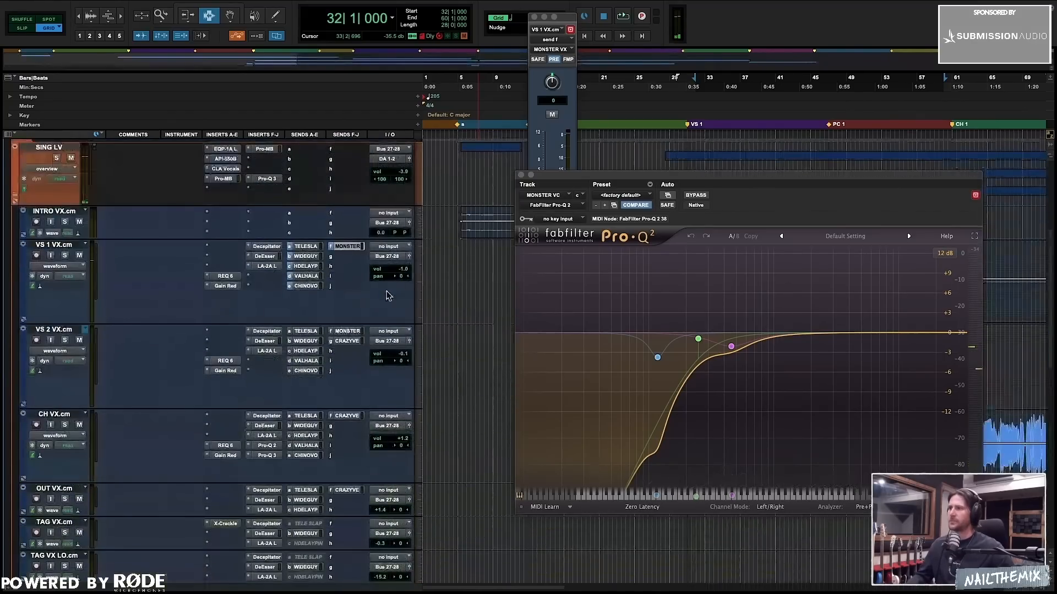
Audition the TELE SLAP, WIDEGUYCOURT and H DELAY PING sends of VS 1 VX by boosting each up to +12 dB during playback and lowering it again.
left_click(306, 246)
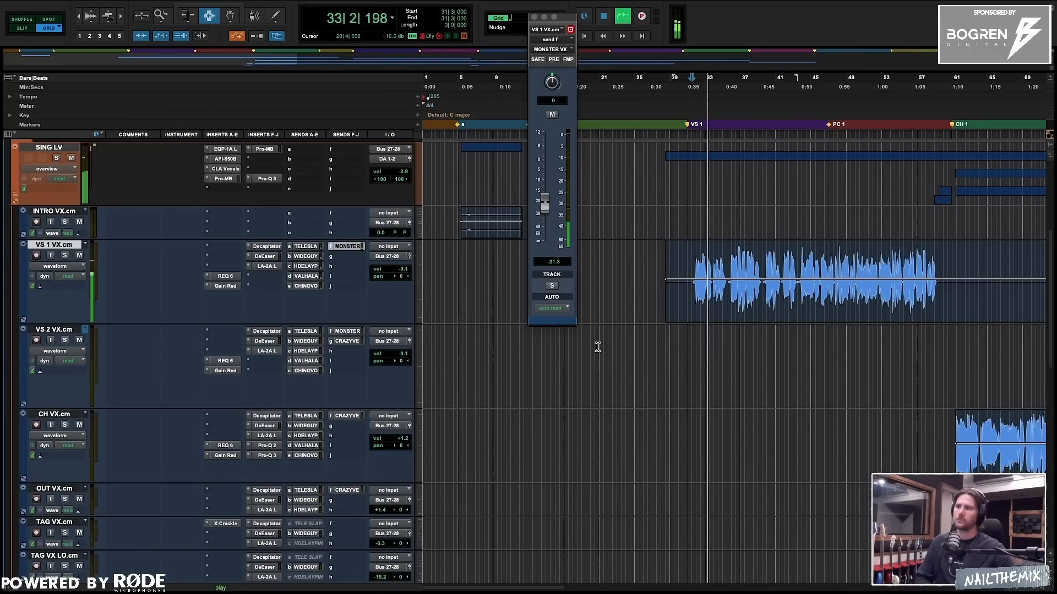
left_click(538, 18)
left_click(309, 246)
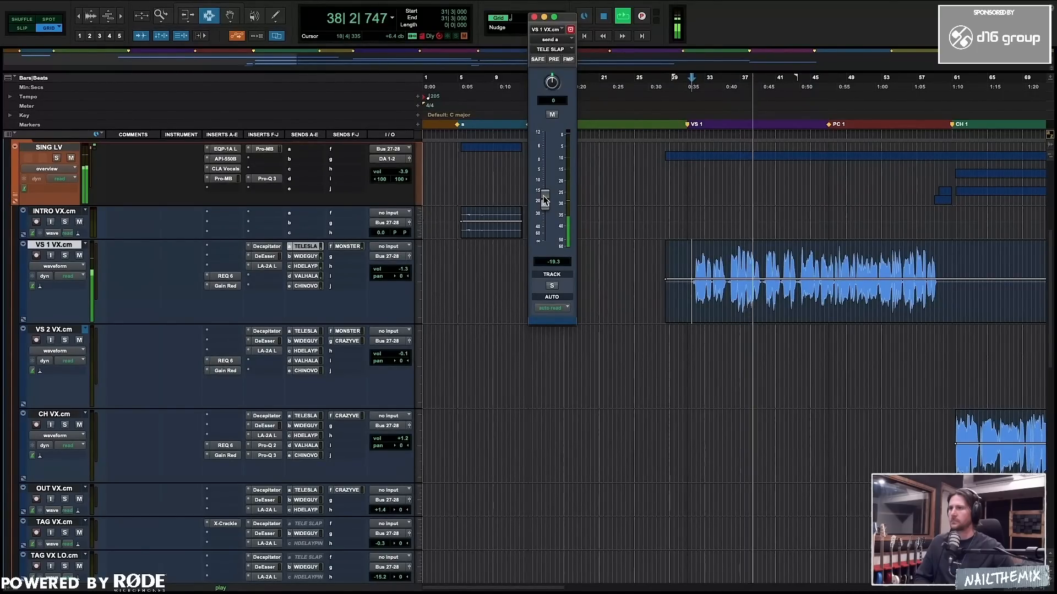
left_click_drag(545, 201, 544, 131)
left_click(306, 256)
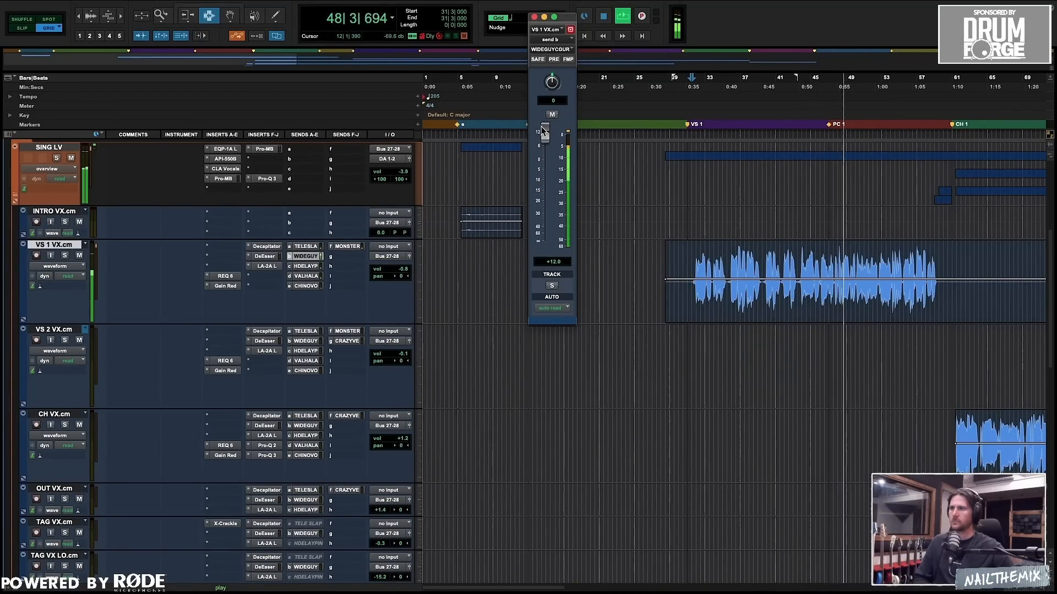
left_click_drag(543, 130, 544, 202)
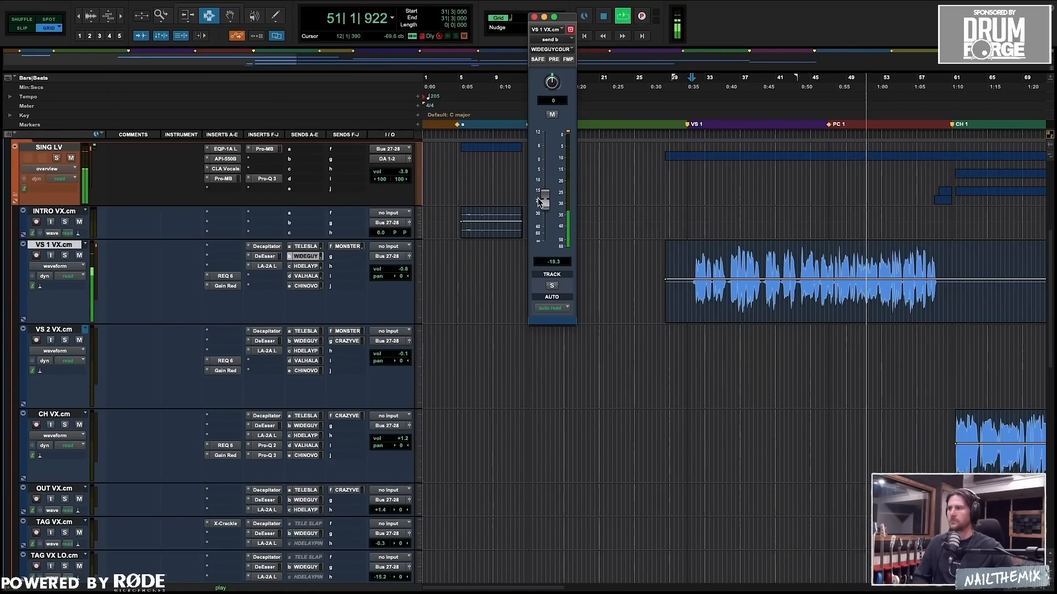
left_click(305, 266)
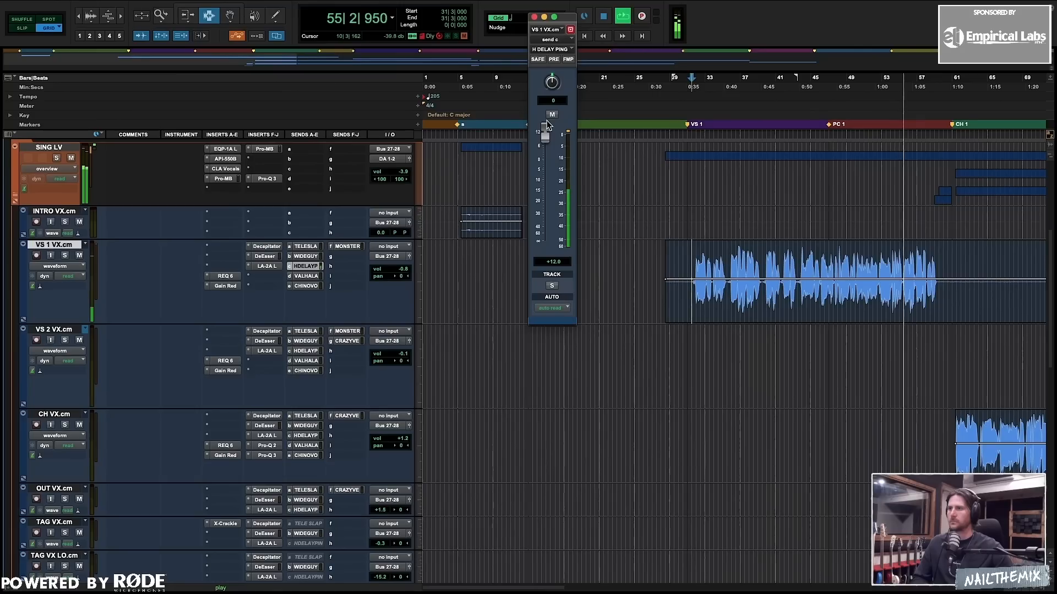
left_click_drag(544, 134, 544, 202)
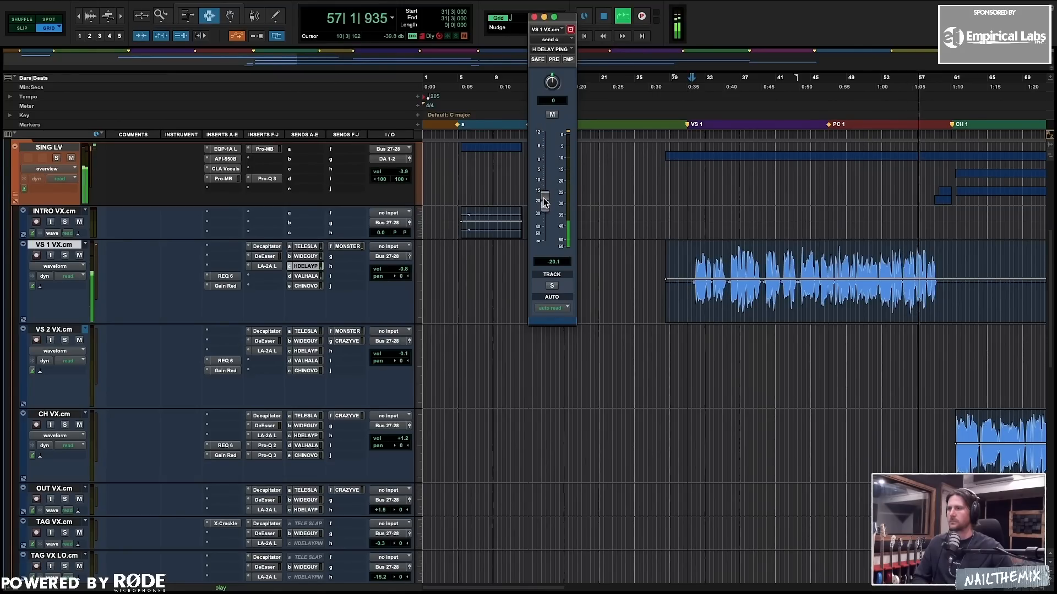
key("space")
Restart playback and audition the VALHALLA, CHINO VOCAL and MONSTER VX sends of VS 1 VX, pushing MONSTER VX up to about +9 dB and back down.
key("space")
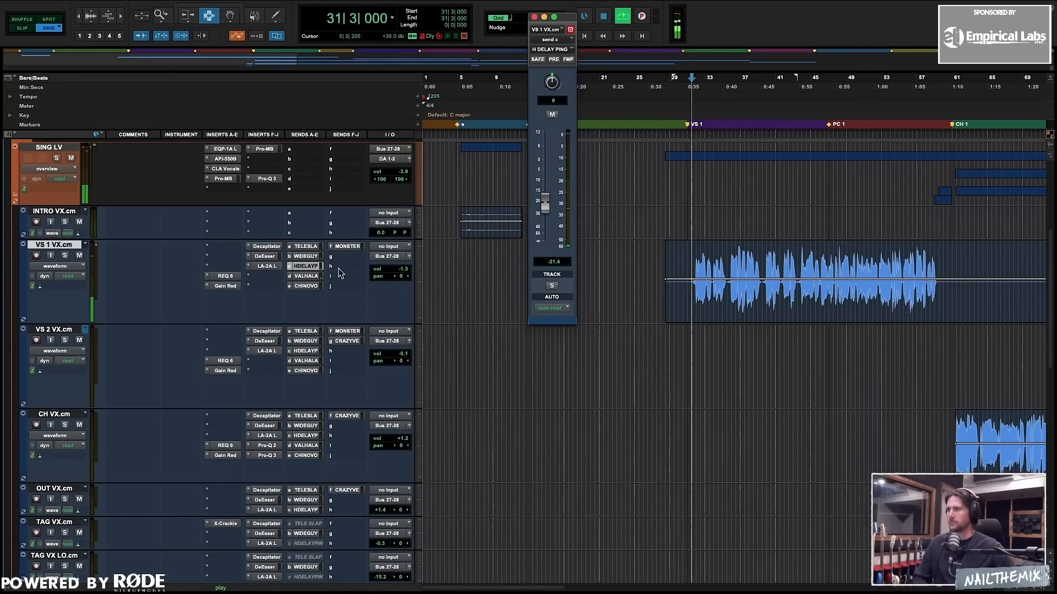
left_click(307, 276)
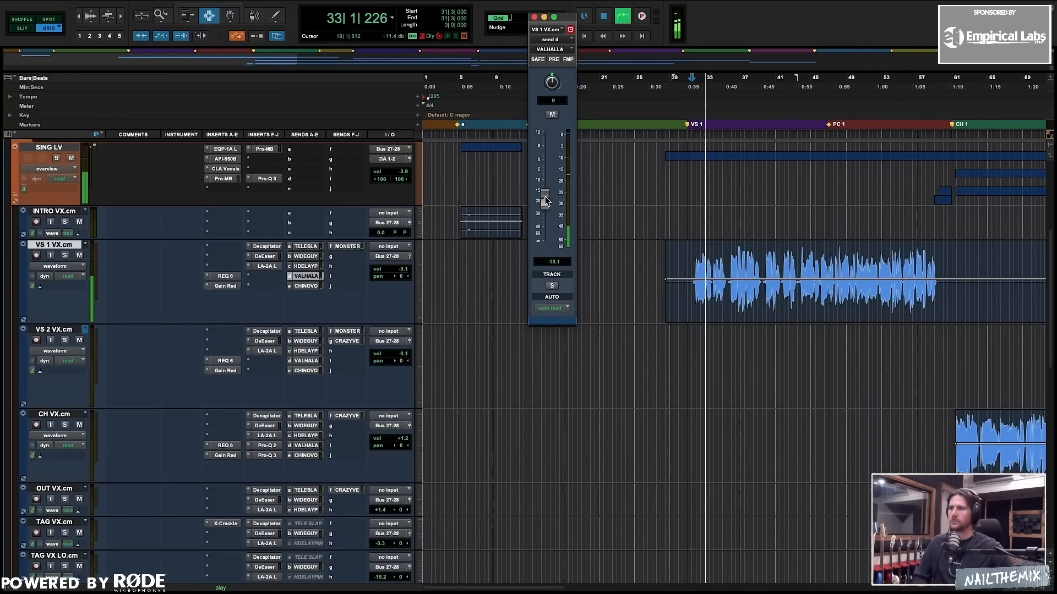
left_click_drag(549, 204, 539, 145)
left_click(308, 287)
left_click(351, 250)
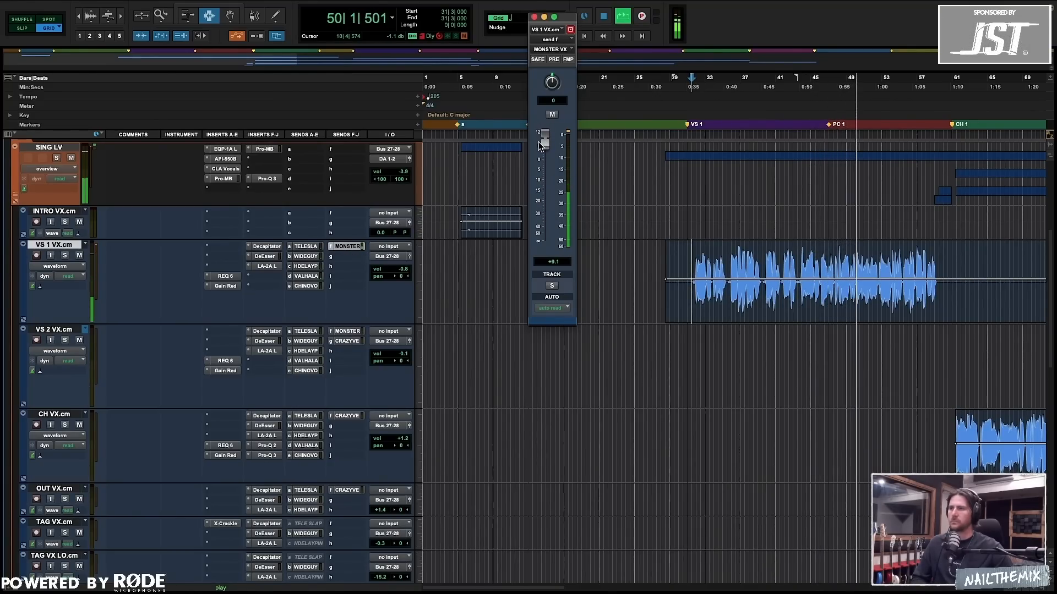
left_click_drag(540, 151, 527, 215)
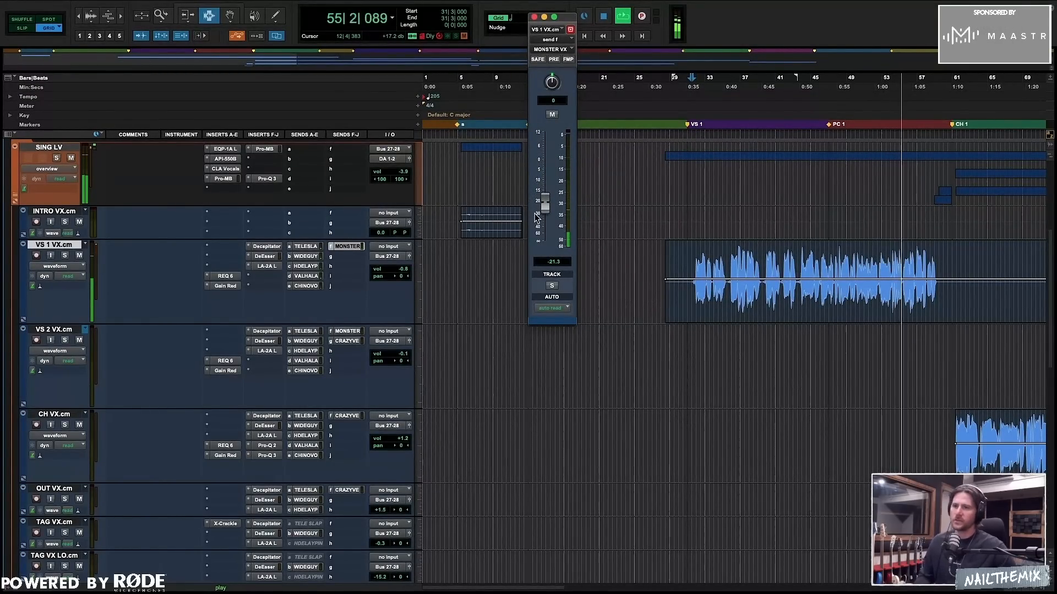
key("space")
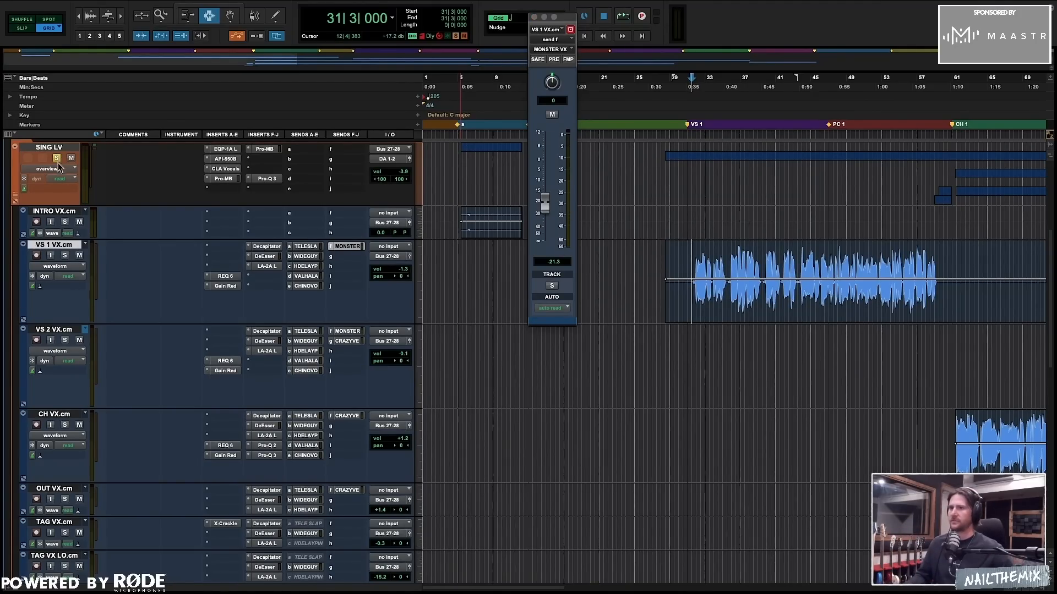
Select the VS 1 VX vocal from 31|3 to 59|3 and play it with SING LV soloed.
left_click_drag(694, 254, 929, 249)
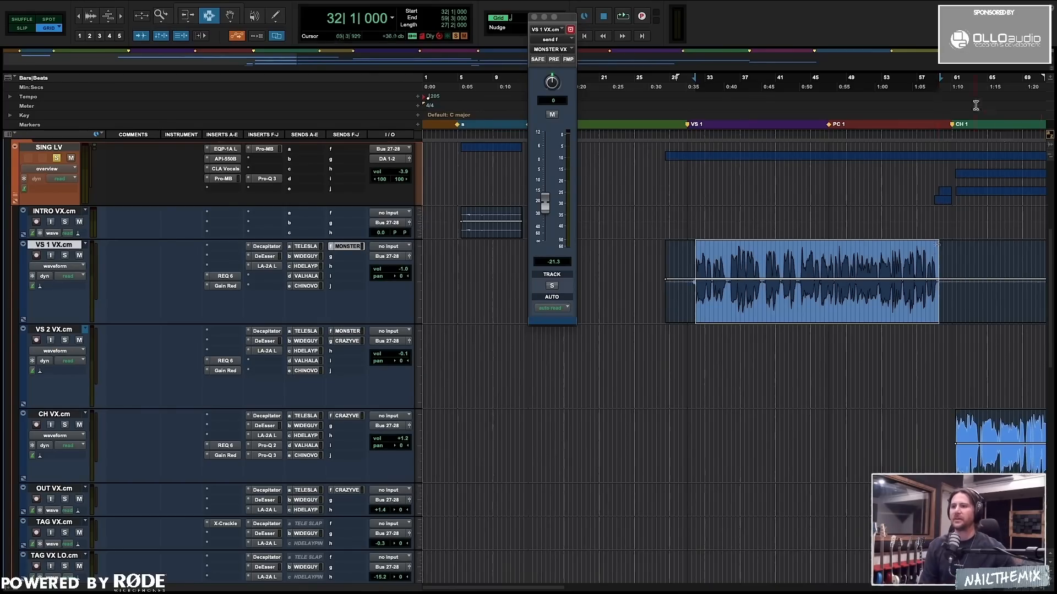
left_click(682, 256, "shift")
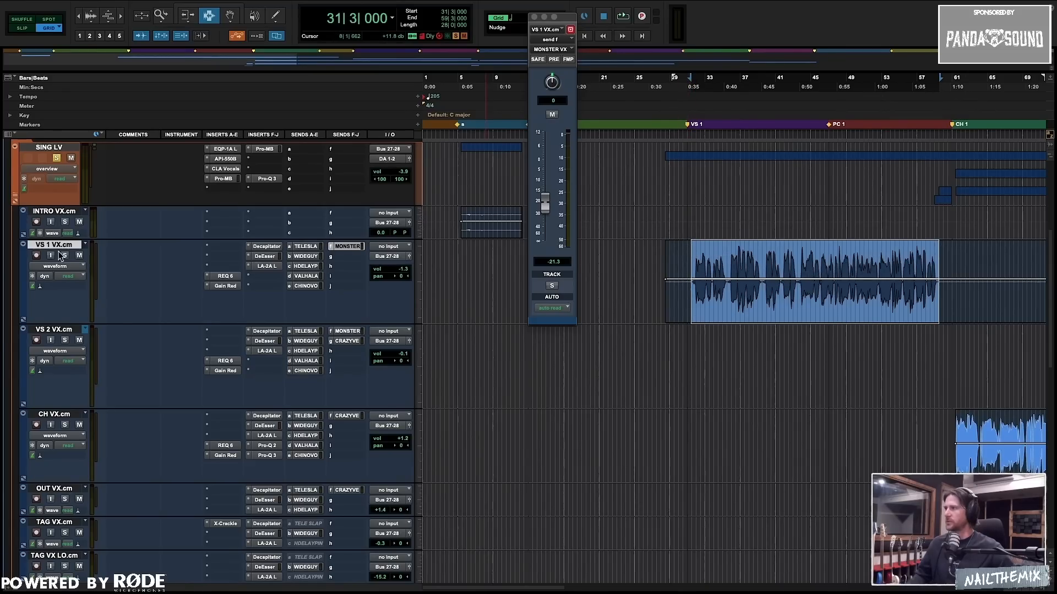
key("space")
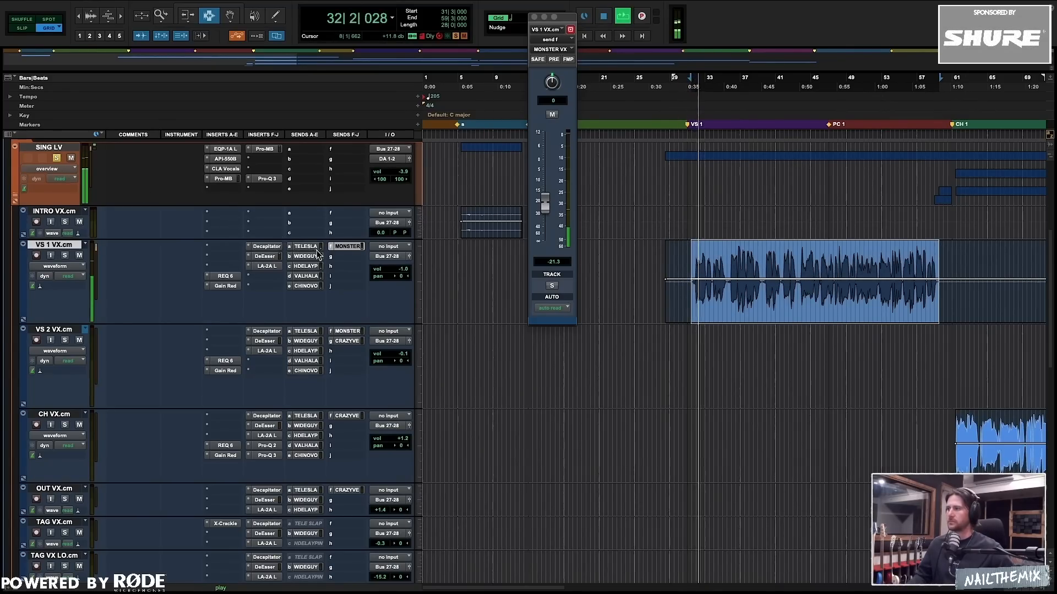
Close the MONSTER VX send window, look over the lead vocal tracks and their effect returns across the song, and stop playback.
scroll(318, 255, "down", 5)
key("r")
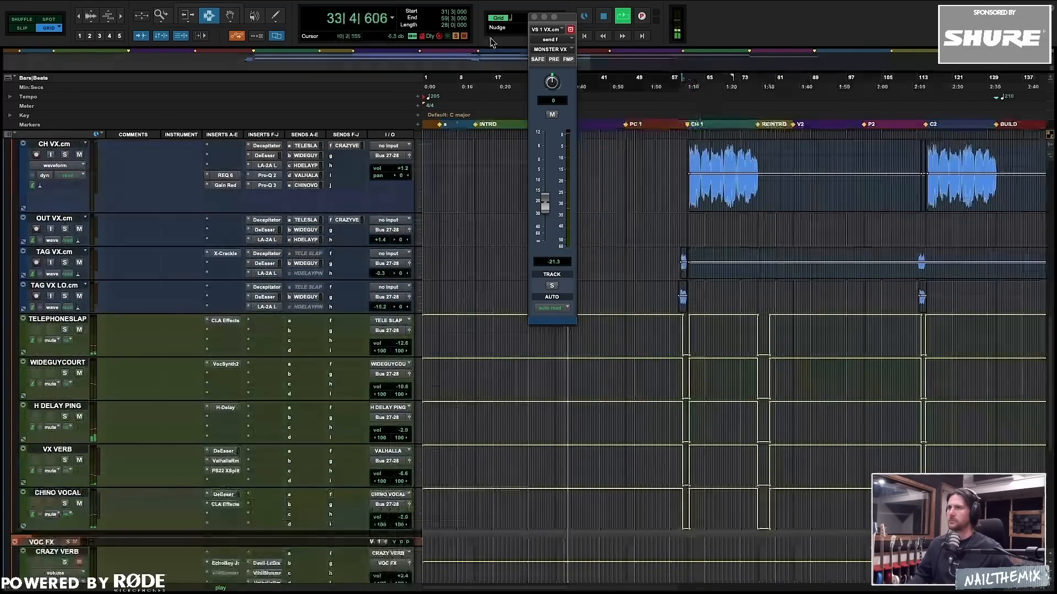
left_click(533, 17)
scroll(505, 461, "up", 5)
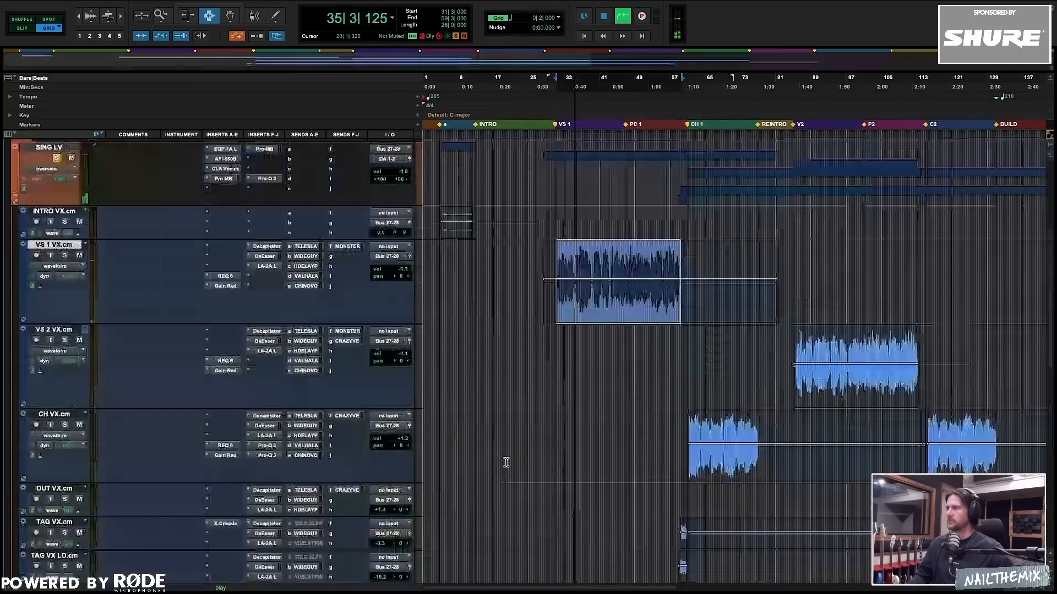
scroll(653, 448, "down", 10)
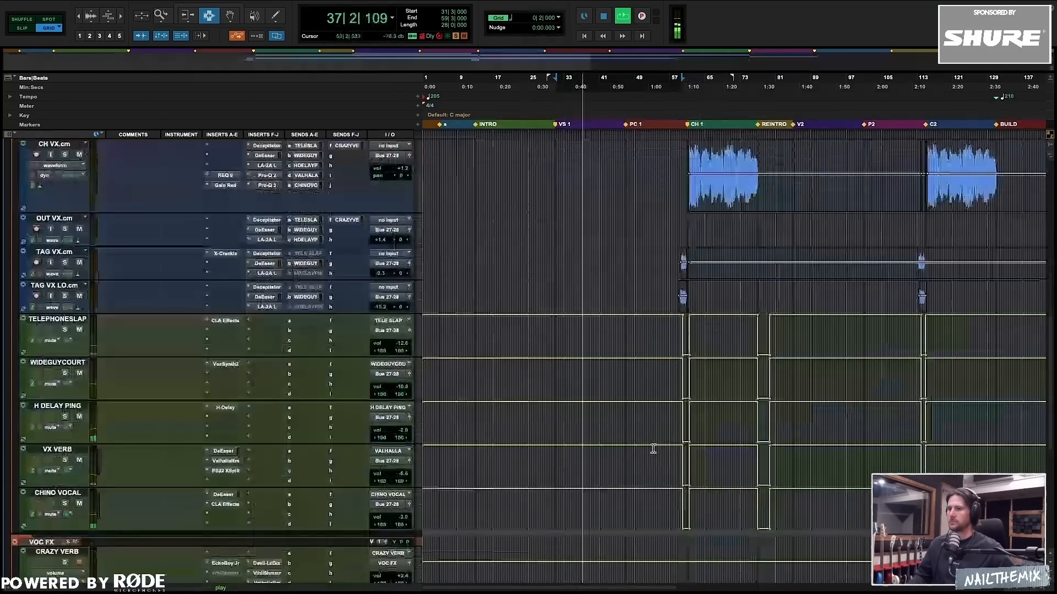
scroll(652, 449, "up", 10)
key("space")
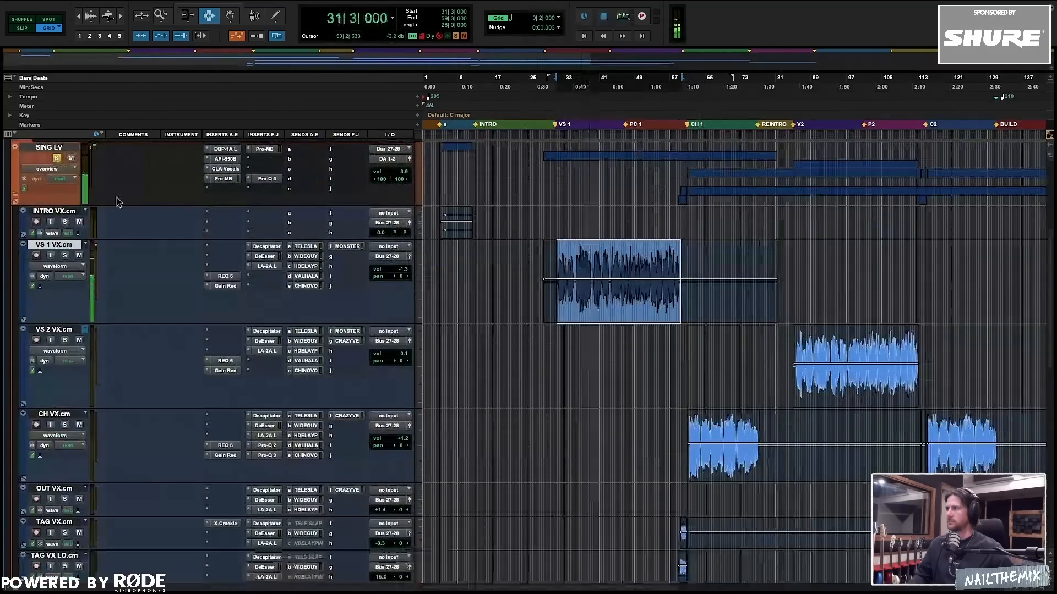